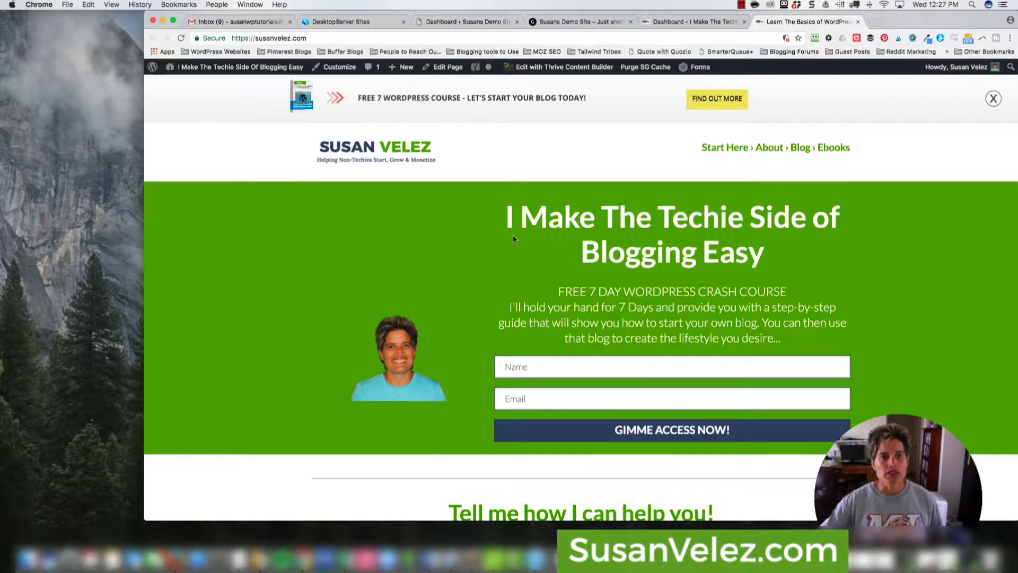
# - Open the WordPress admin Dashboard from the admin-bar site menu
pyautogui.scroll(-10, 390, 237)
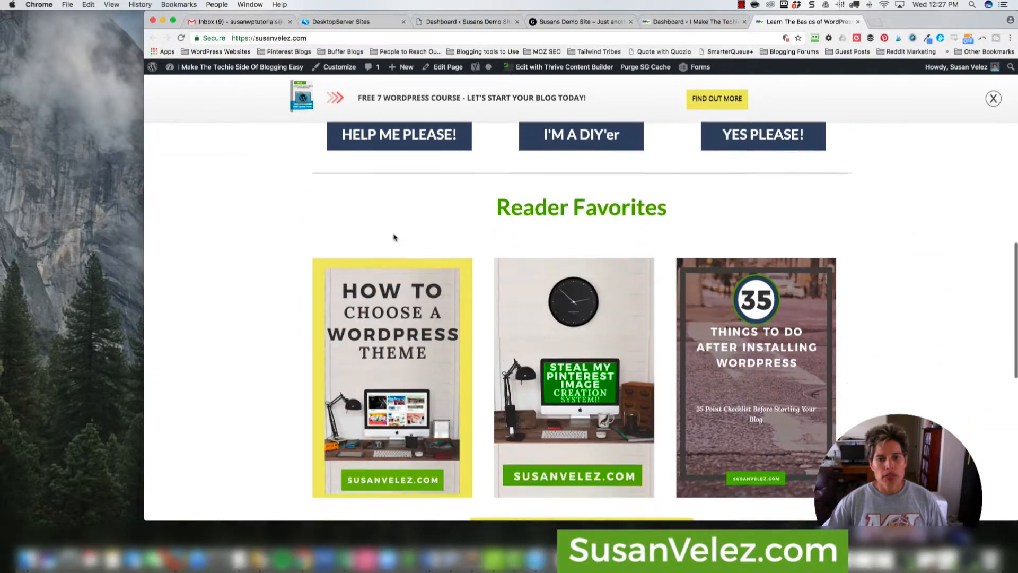
pyautogui.scroll(-6, 394, 237)
pyautogui.scroll(12, 393, 234)
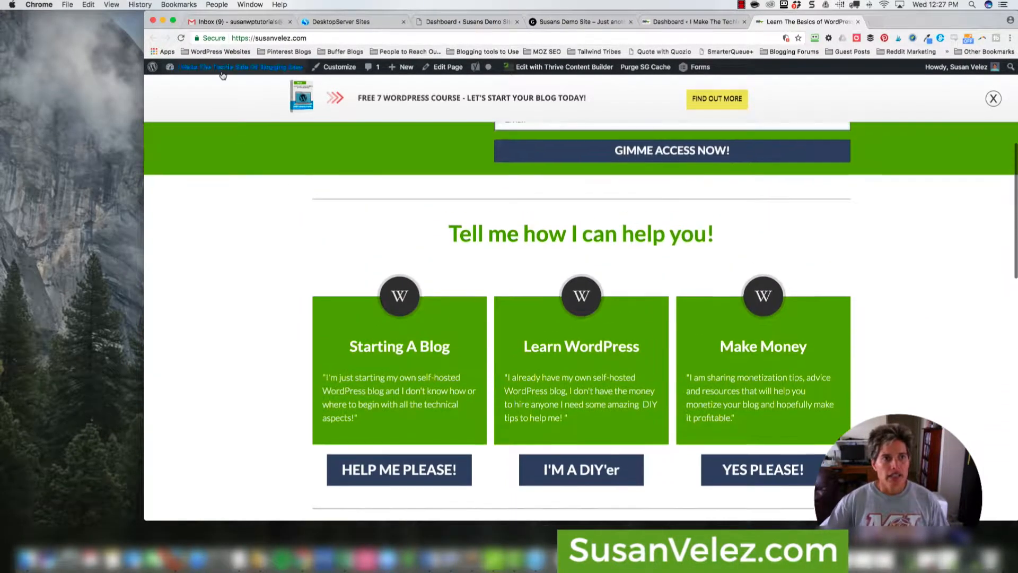
pyautogui.moveTo(223, 74)
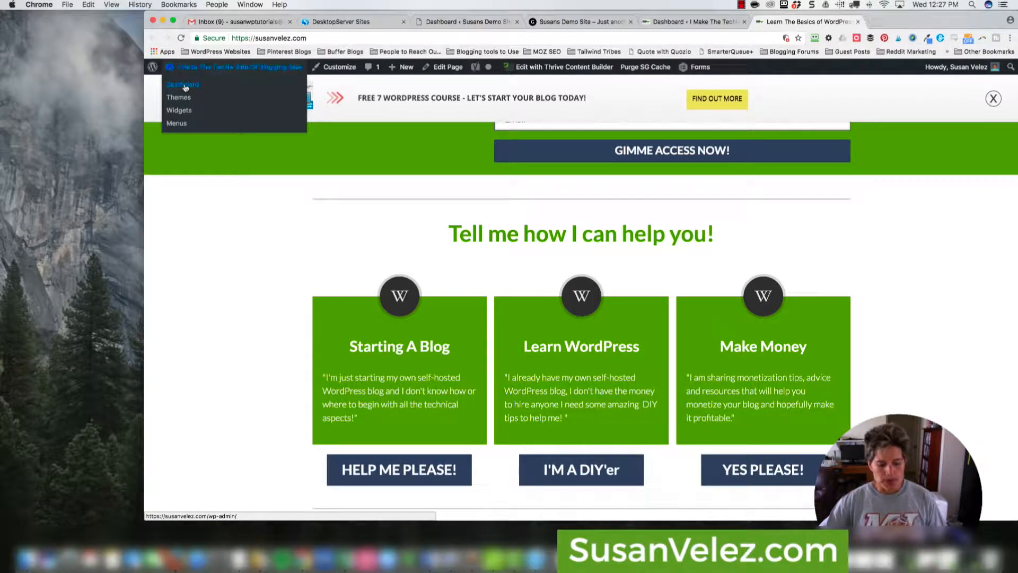
pyautogui.click(184, 86)
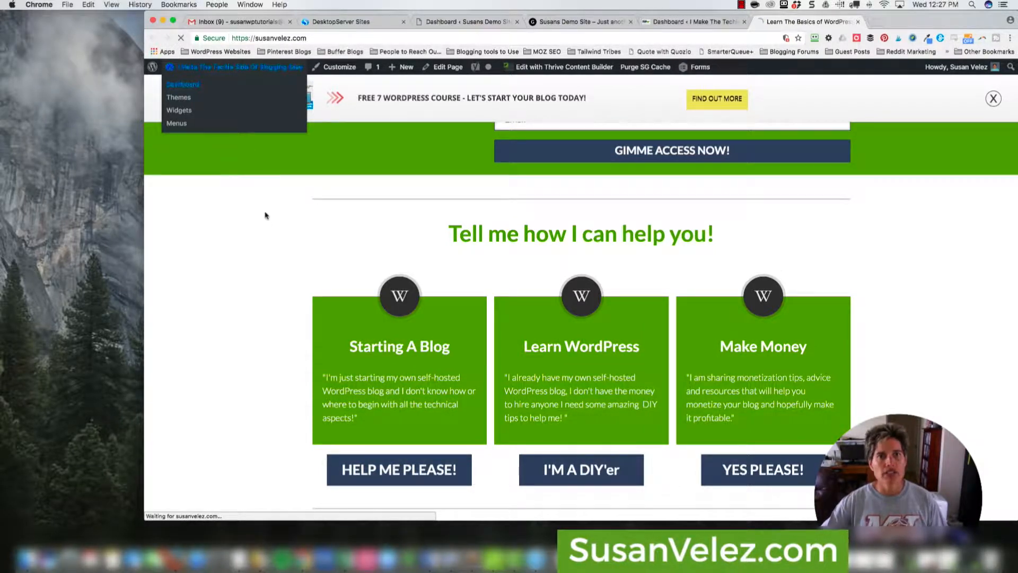
# - Go to Users > Your Profile and scroll down to the biographical info and profile picture
pyautogui.scroll(-3, 263, 221)
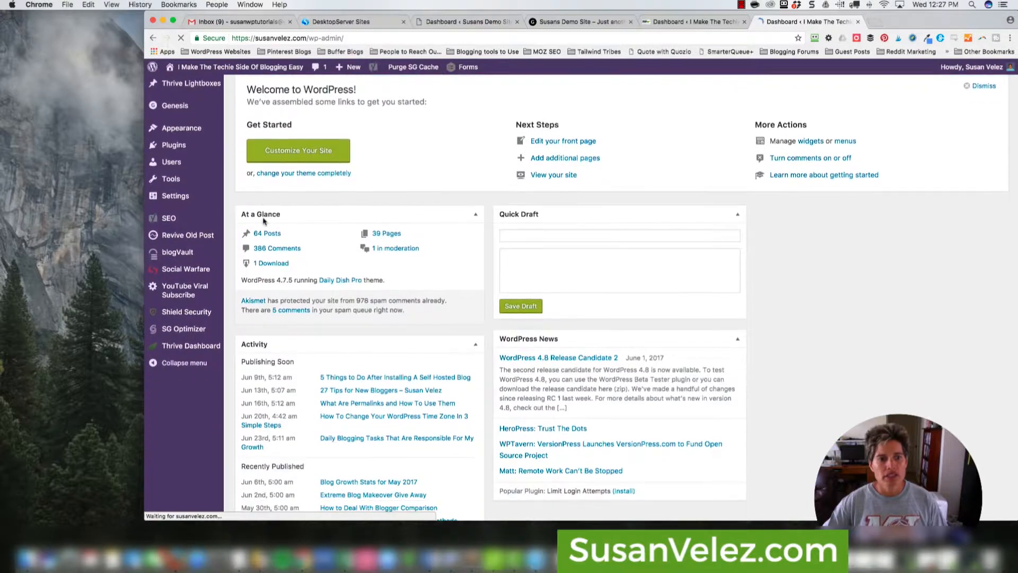
pyautogui.scroll(-4, 196, 414)
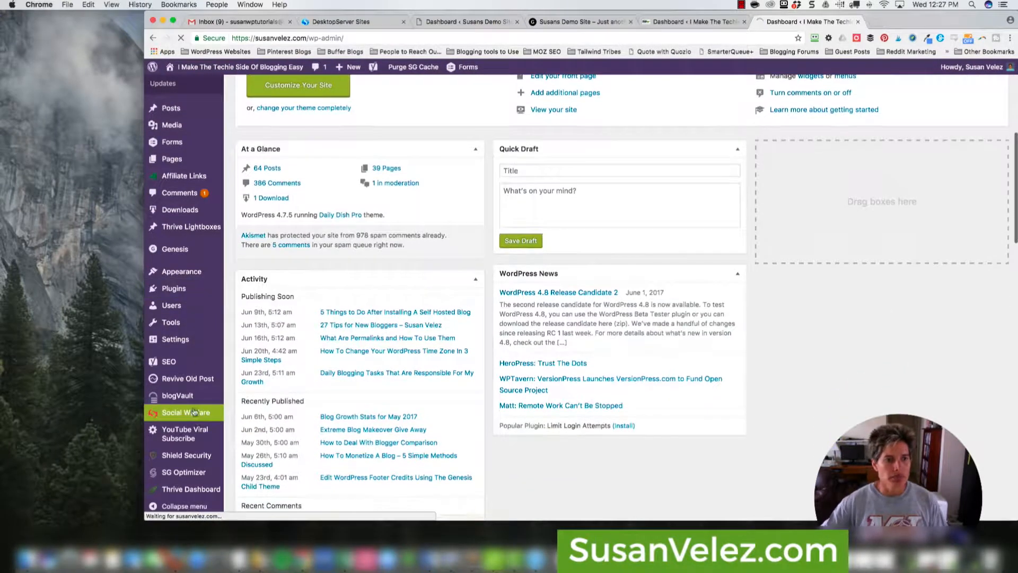
pyautogui.moveTo(186, 306)
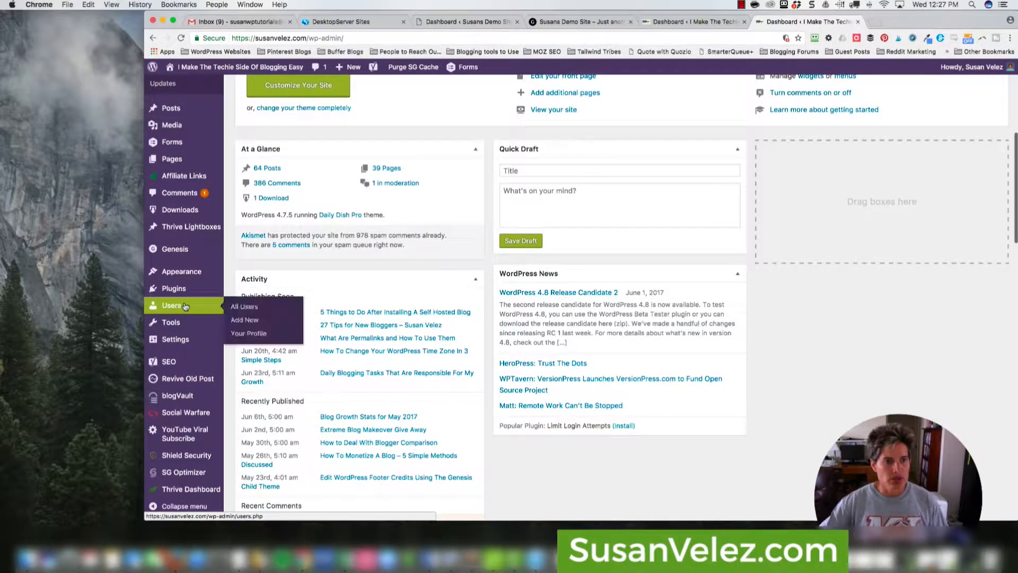
pyautogui.click(248, 333)
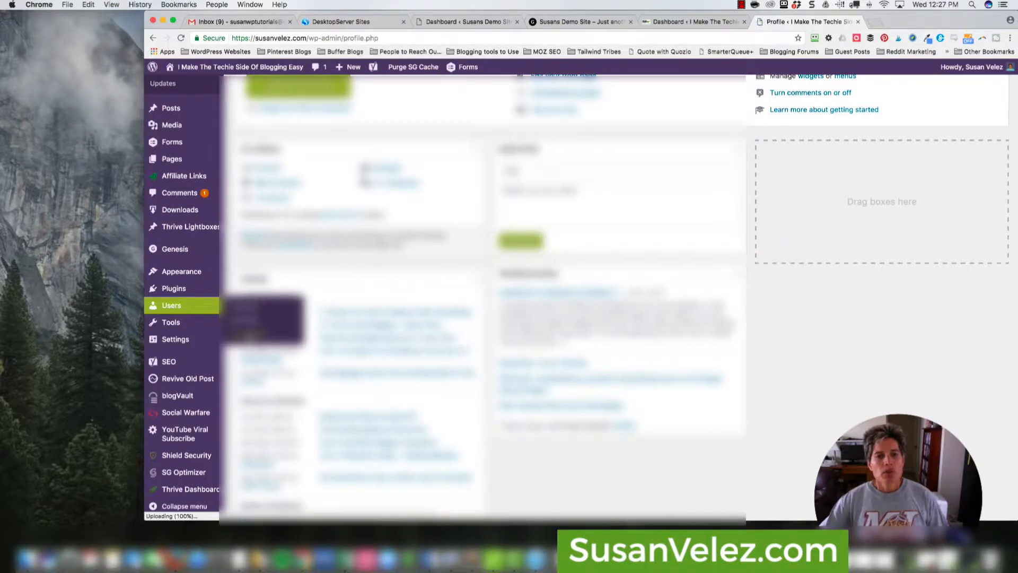
pyautogui.scroll(-5, 477, 291)
pyautogui.scroll(-3, 293, 360)
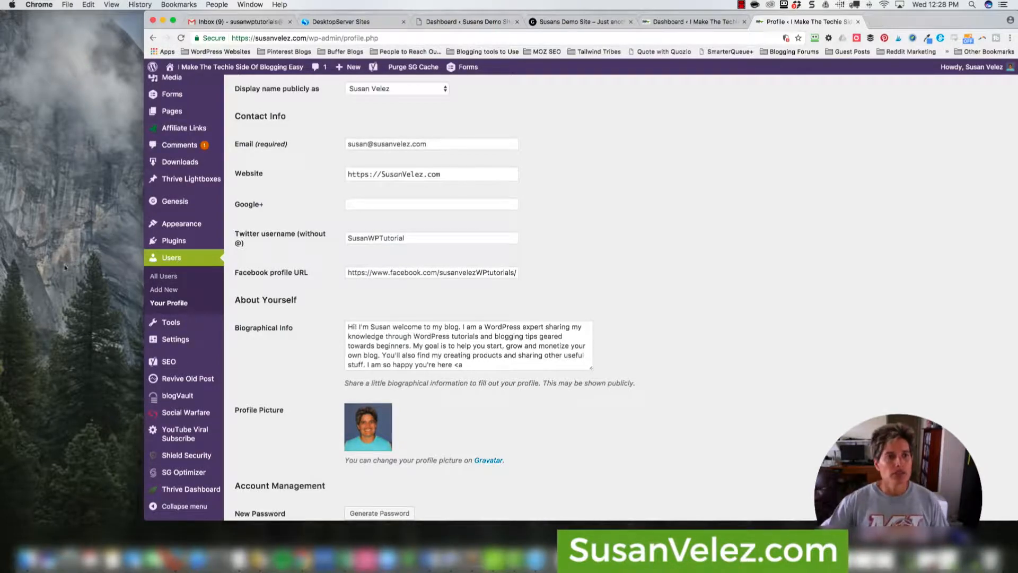
# - Visit the live site and open the 'Blog Growth Stats for May 2017' post
pyautogui.moveTo(236, 68)
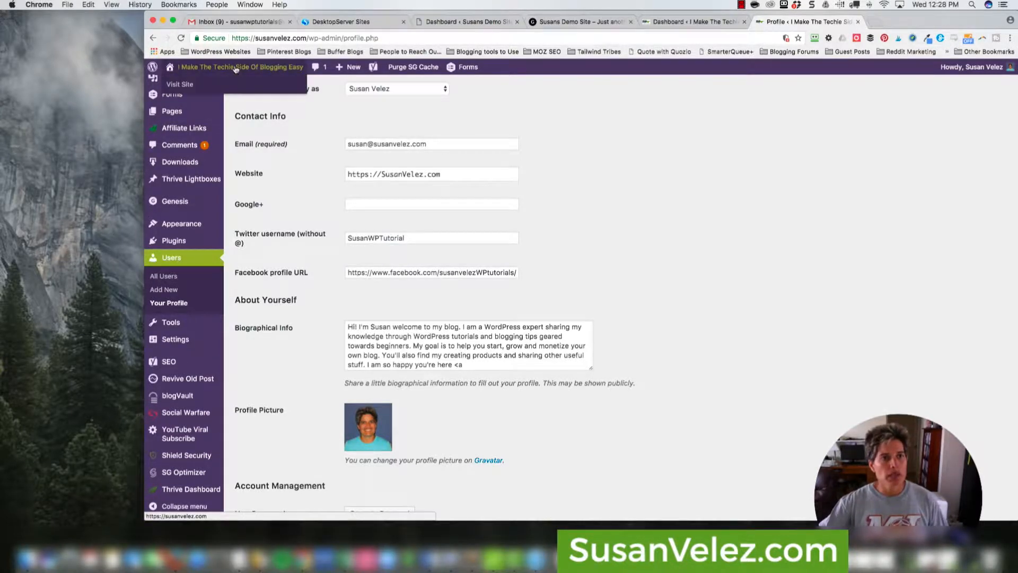
pyautogui.click(195, 90)
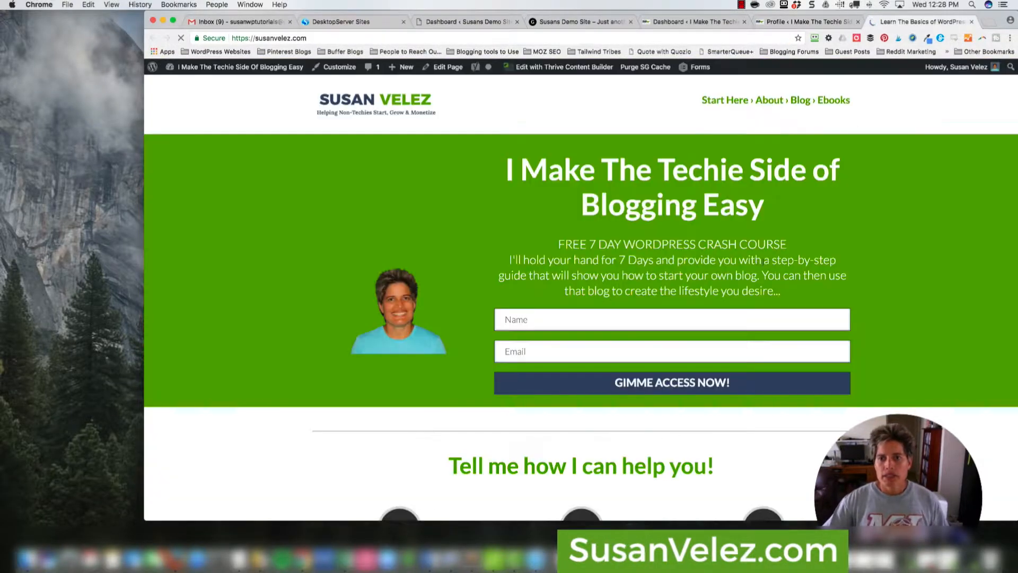
pyautogui.scroll(-10, 649, 262)
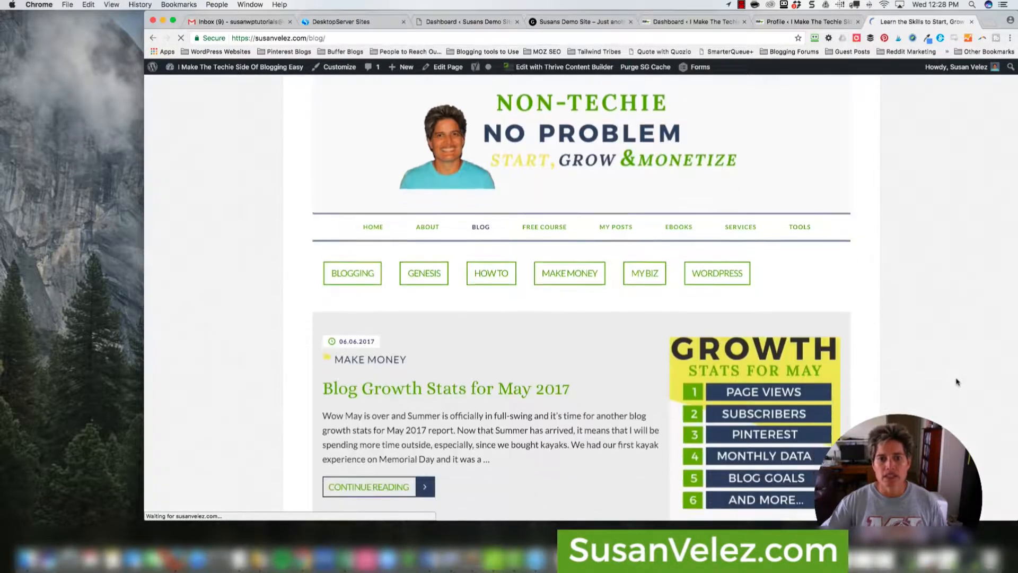
pyautogui.scroll(-3, 957, 381)
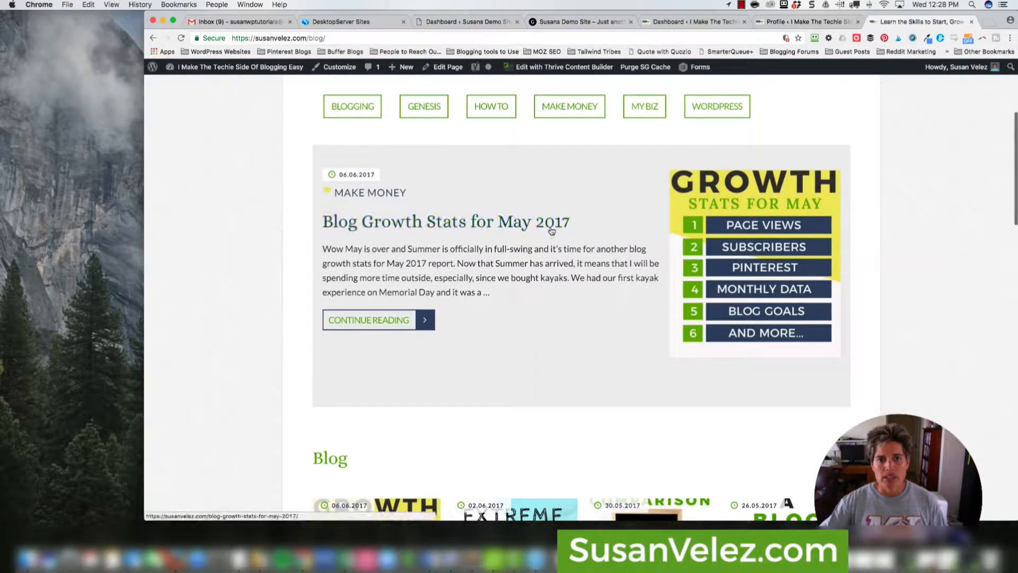
pyautogui.click(551, 230)
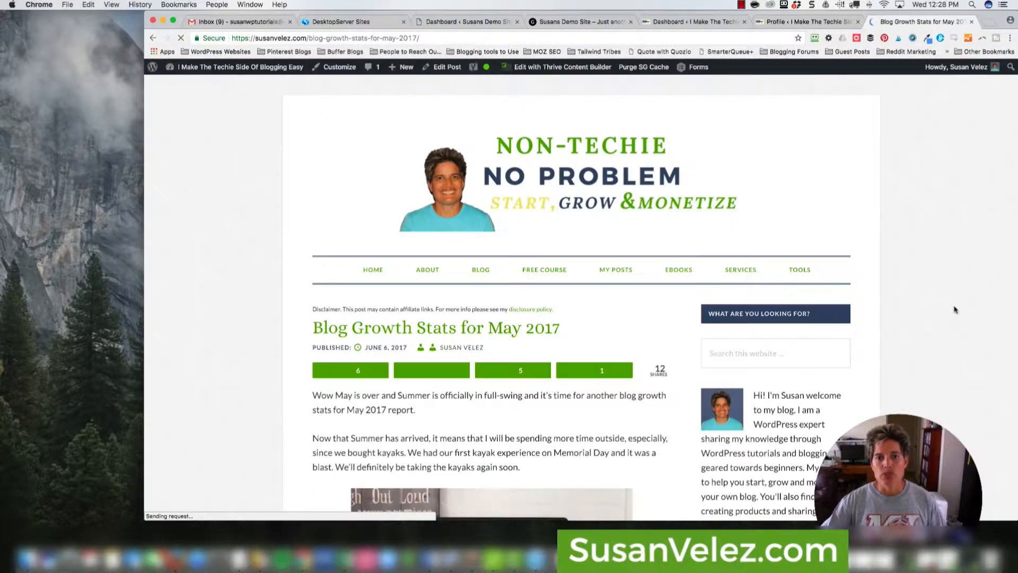
# - Scroll through the post's comments and dismiss the free-course popup
pyautogui.scroll(-15, 957, 307)
pyautogui.scroll(-20, 955, 310)
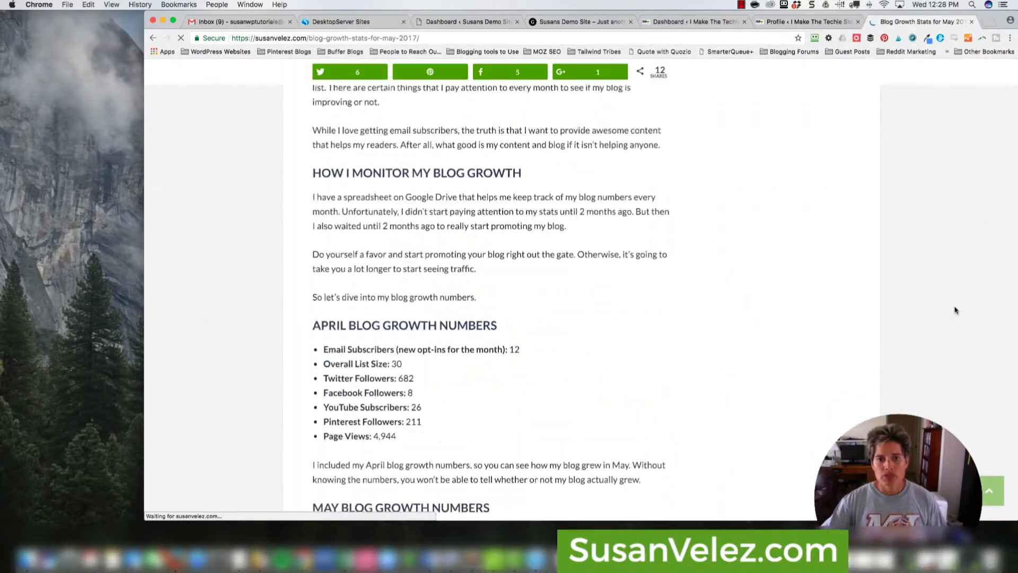
pyautogui.scroll(-20, 955, 310)
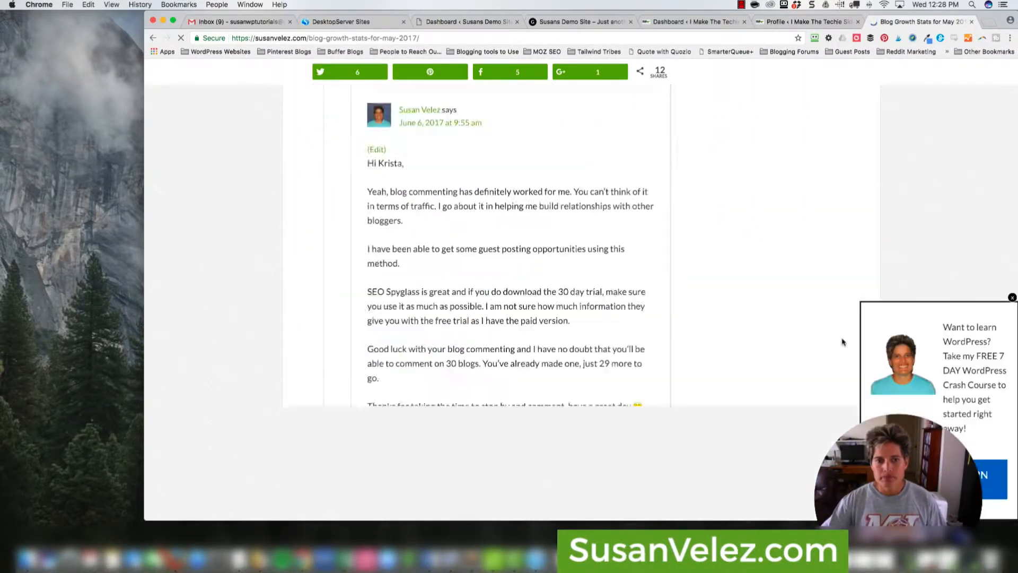
pyautogui.scroll(10, 765, 318)
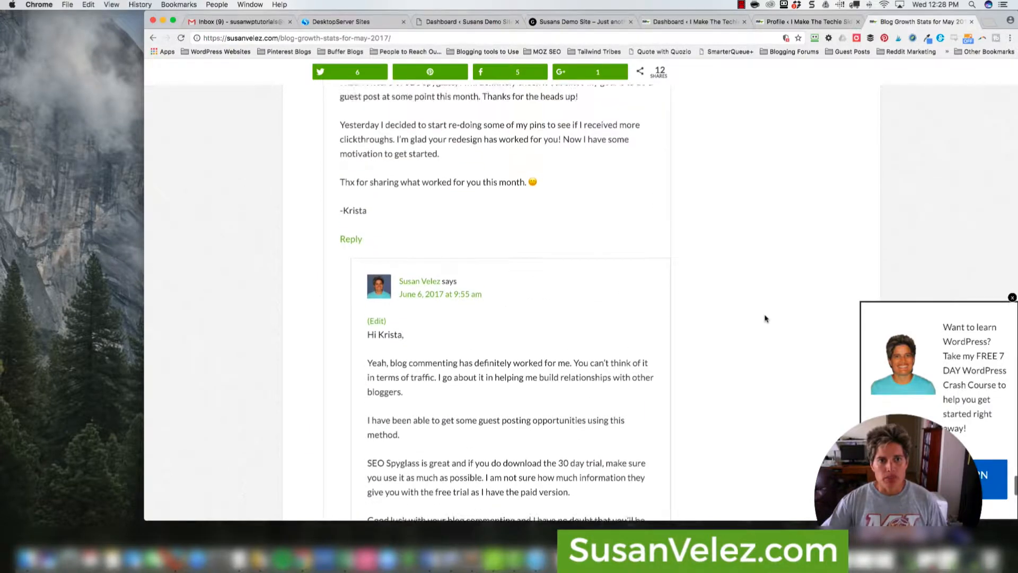
pyautogui.scroll(10, 765, 318)
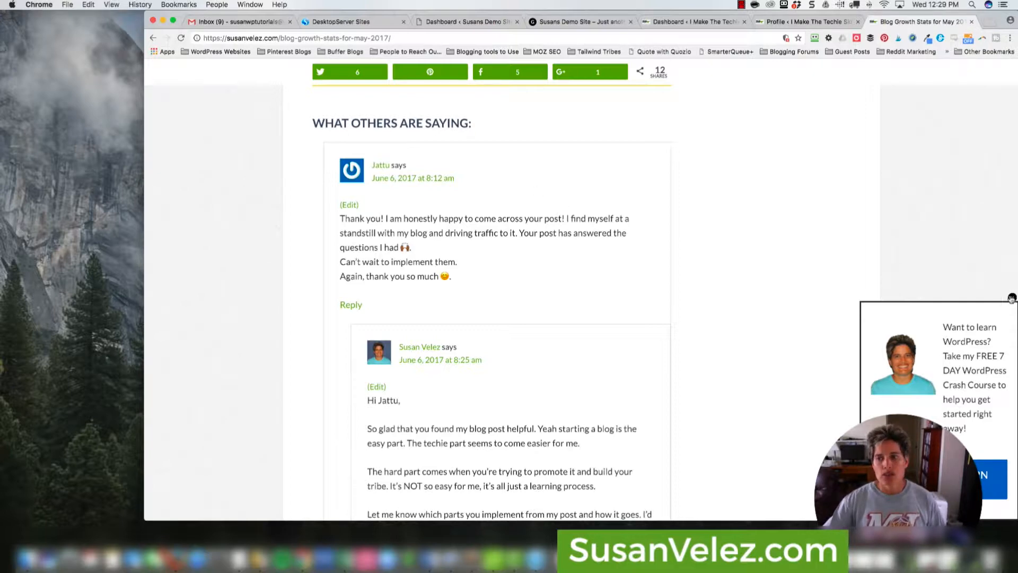
pyautogui.click(1013, 297)
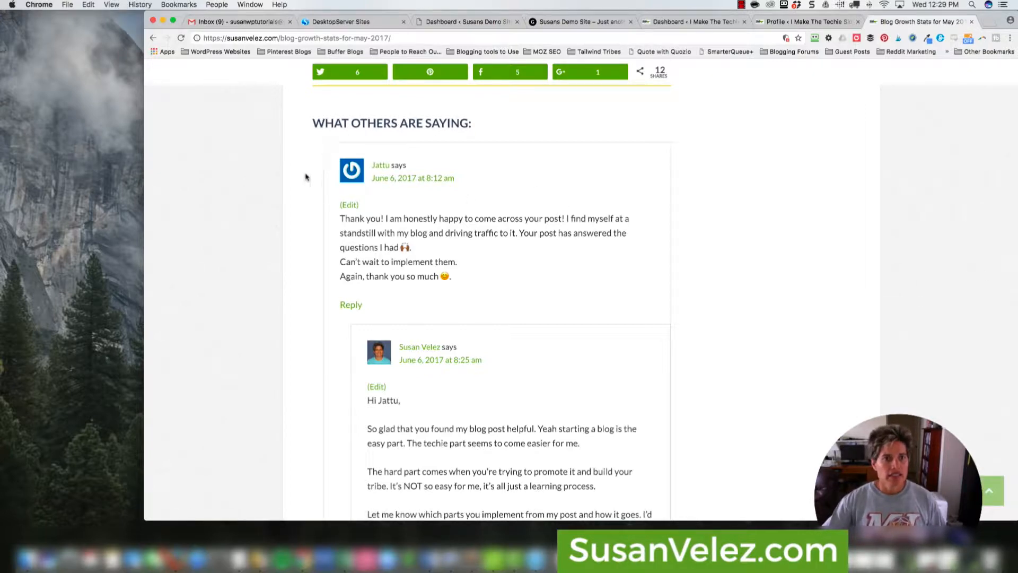
pyautogui.scroll(-5, 513, 221)
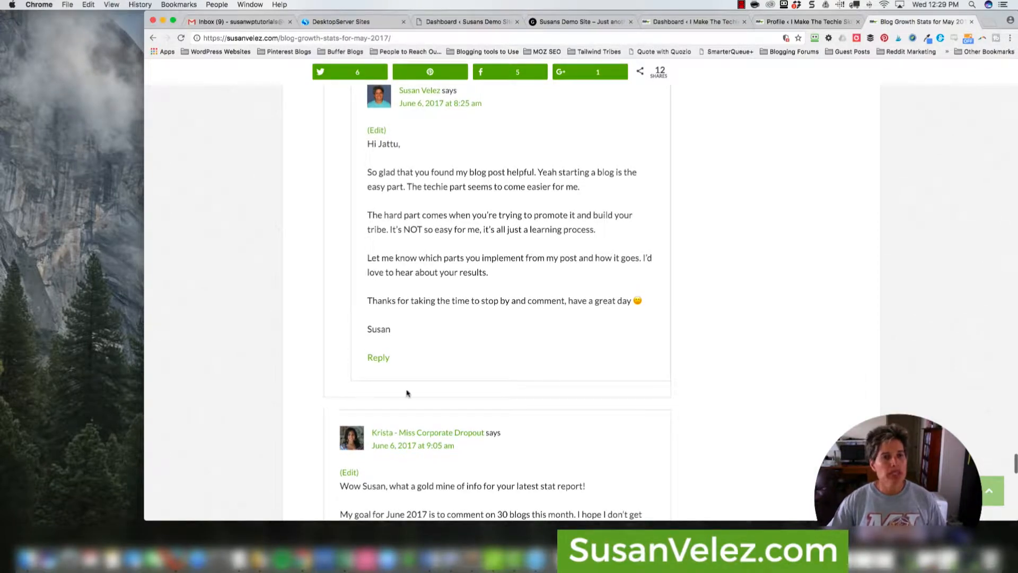
pyautogui.scroll(1, 554, 380)
pyautogui.scroll(1, 554, 379)
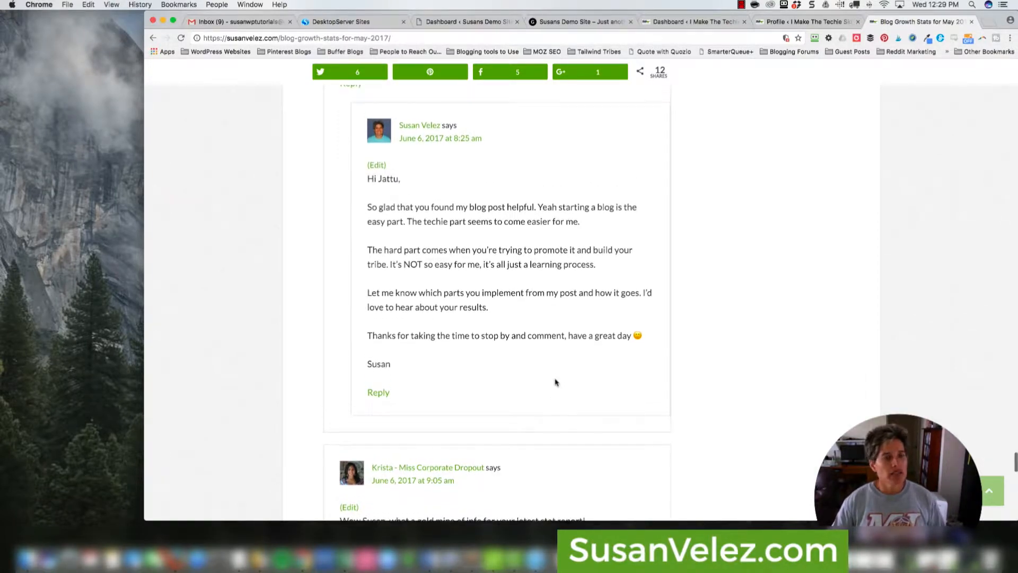
pyautogui.scroll(3, 555, 381)
pyautogui.scroll(4, 555, 382)
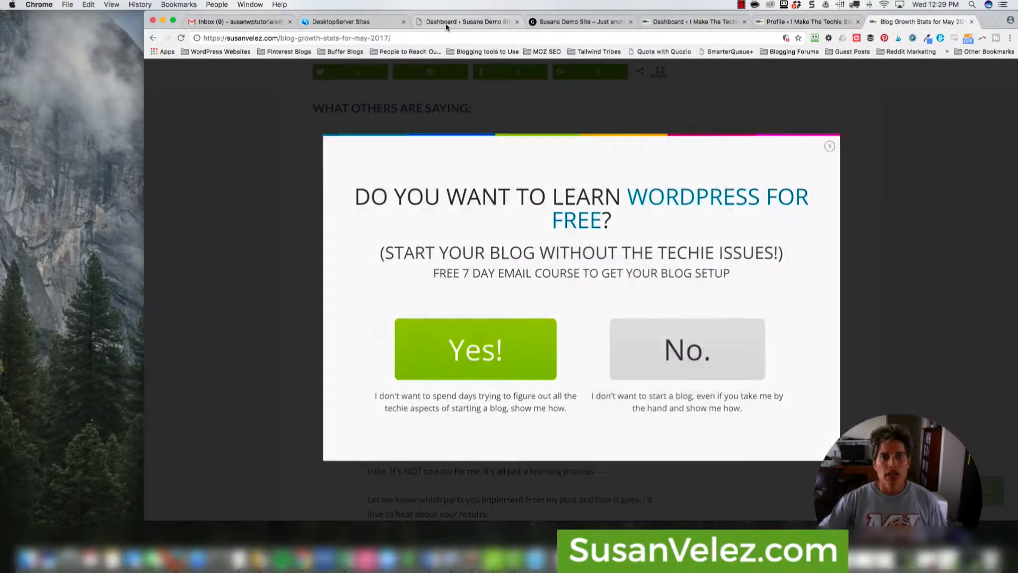
# - Open the demo site's Your Profile page and follow the Gravatar link under Profile Picture
pyautogui.click(493, 21)
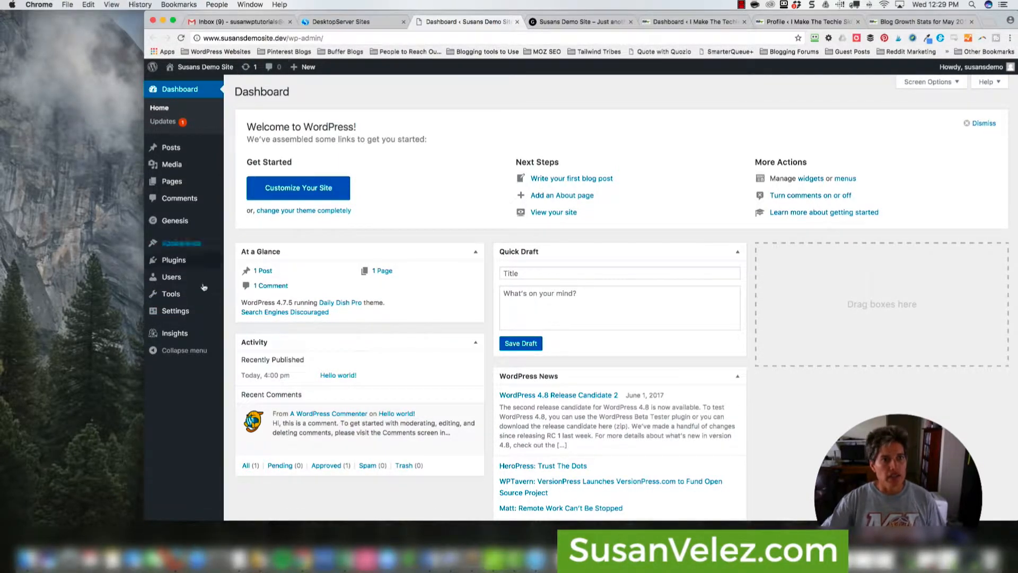
pyautogui.moveTo(180, 281)
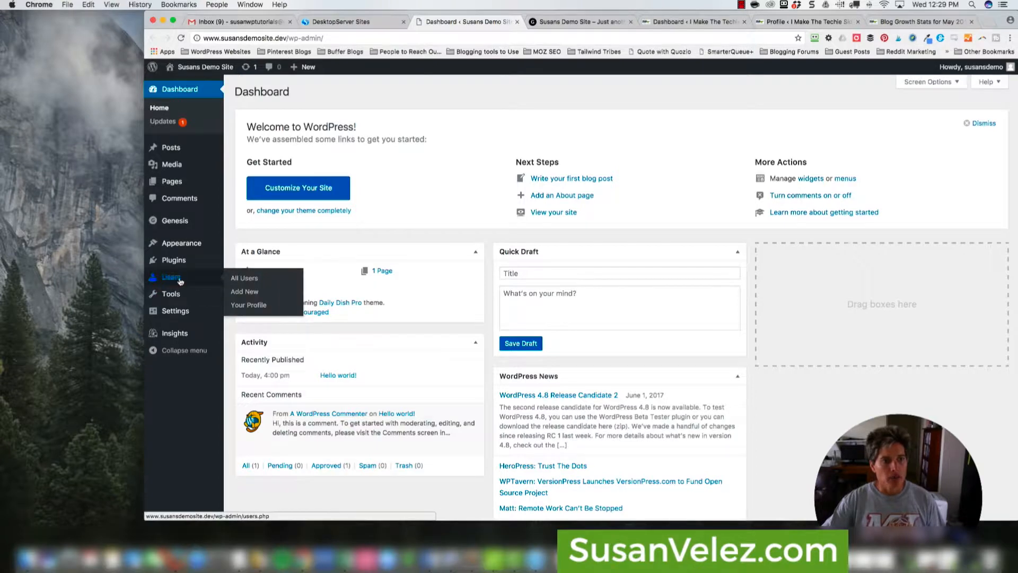
pyautogui.click(249, 304)
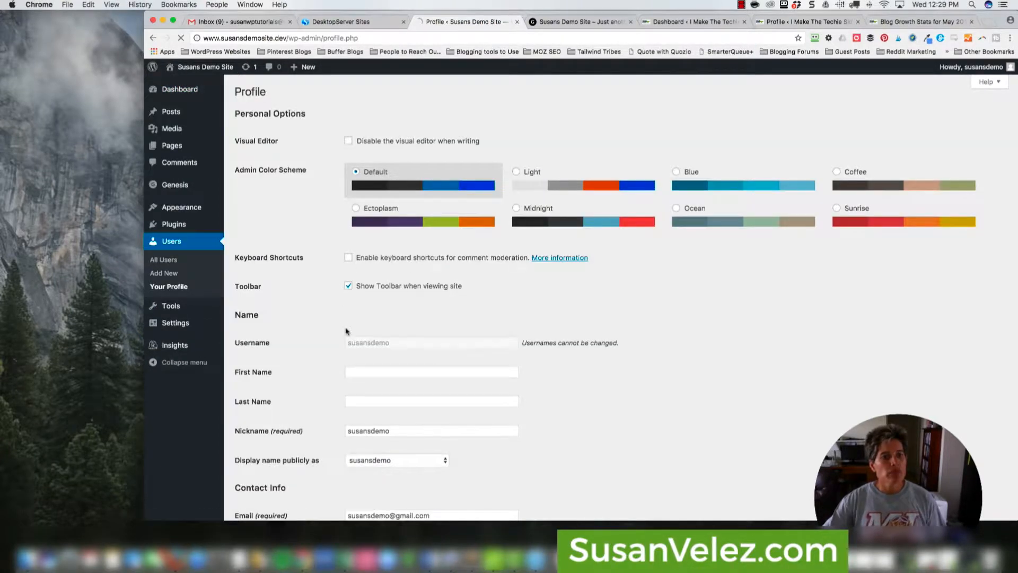
pyautogui.scroll(-8, 343, 329)
pyautogui.scroll(-3, 338, 327)
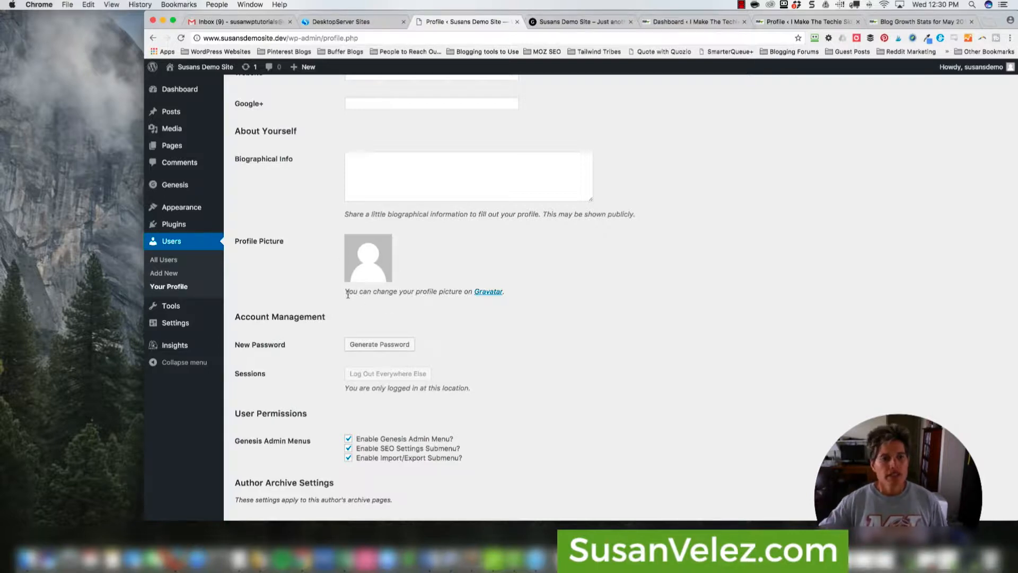
pyautogui.click(487, 296)
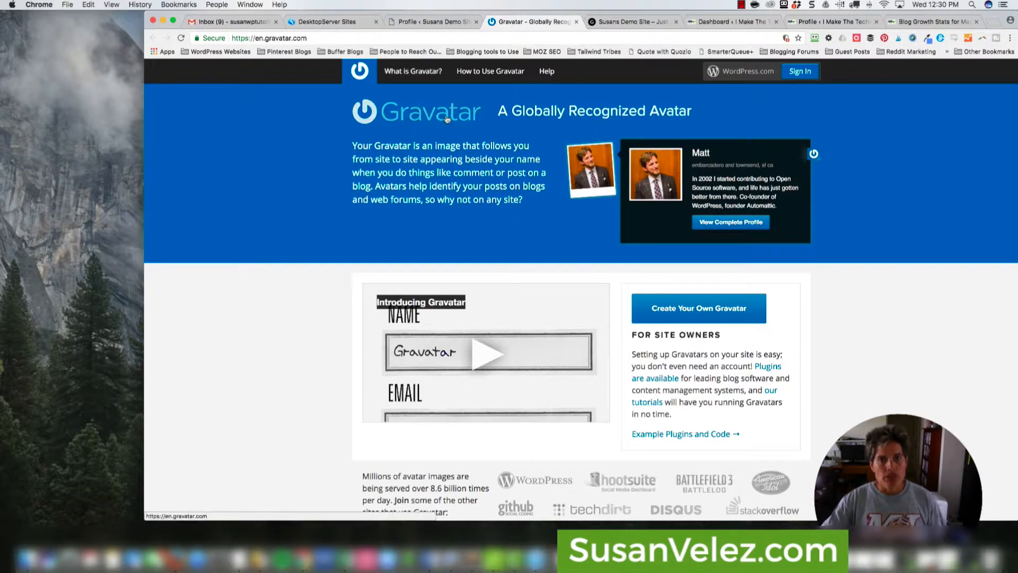
# - Glance back at the demo profile page, then switch to the Gravatar homepage tab
pyautogui.scroll(-3, 349, 276)
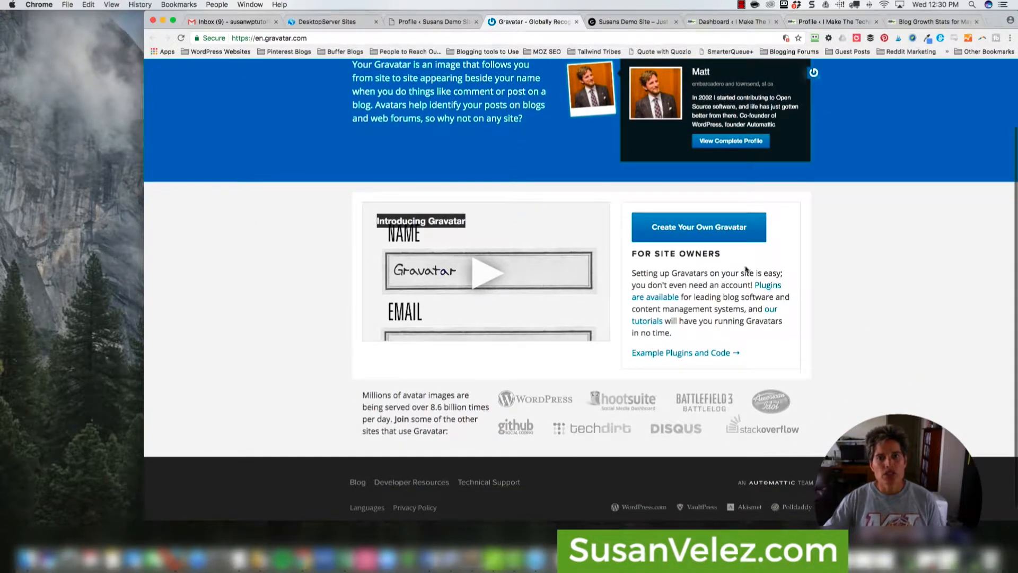
pyautogui.scroll(3, 918, 286)
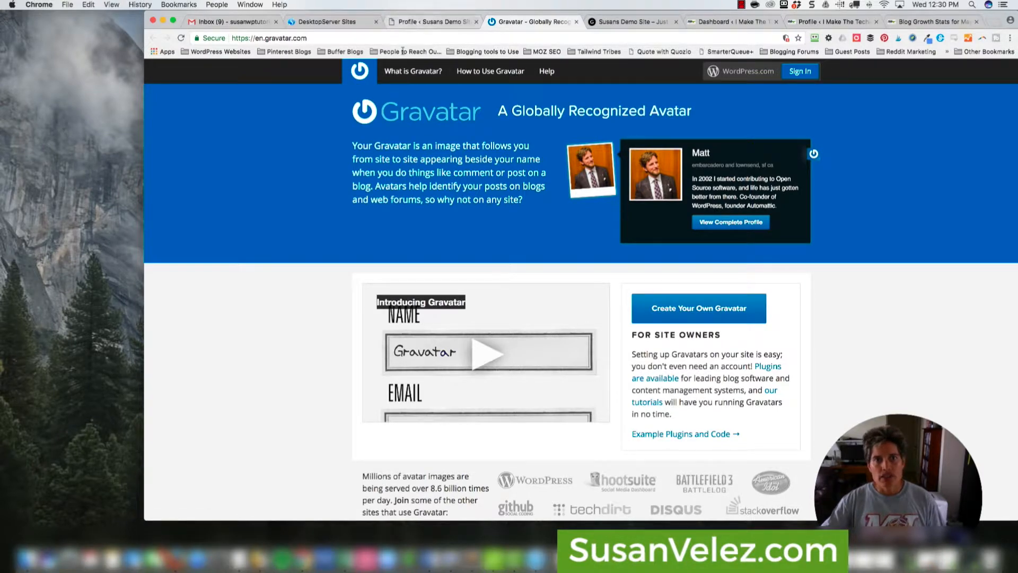
pyautogui.click(412, 22)
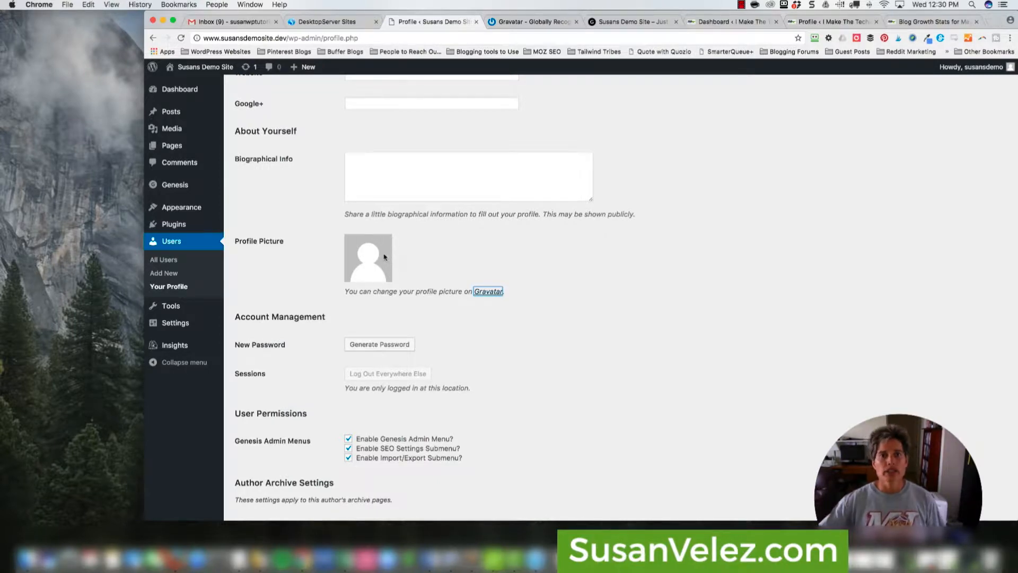
pyautogui.click(533, 22)
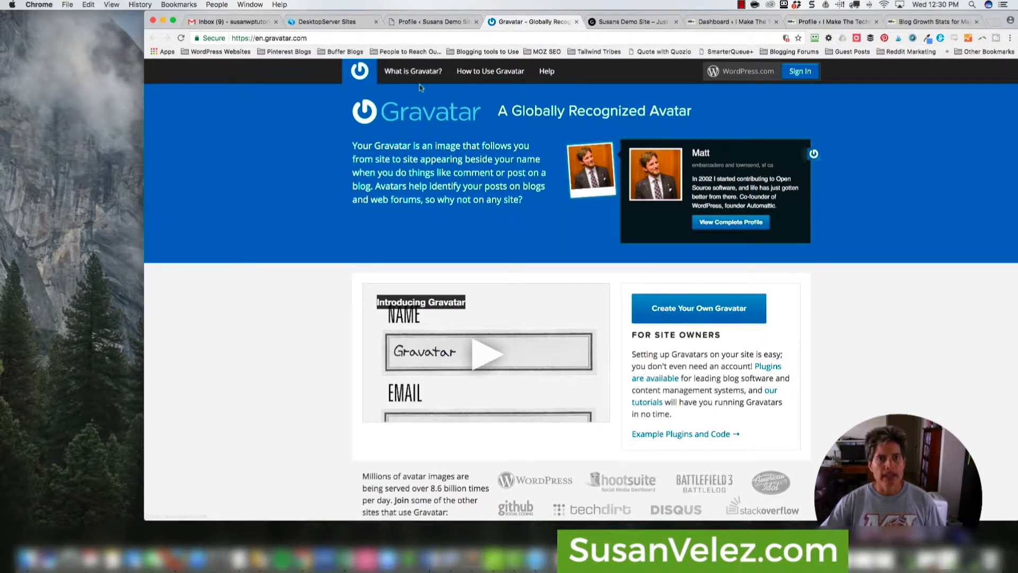
# - On Gravatar's WordPress.com sign-in, replace the autofilled login with the demo e-mail and a password, and submit
pyautogui.click(800, 71)
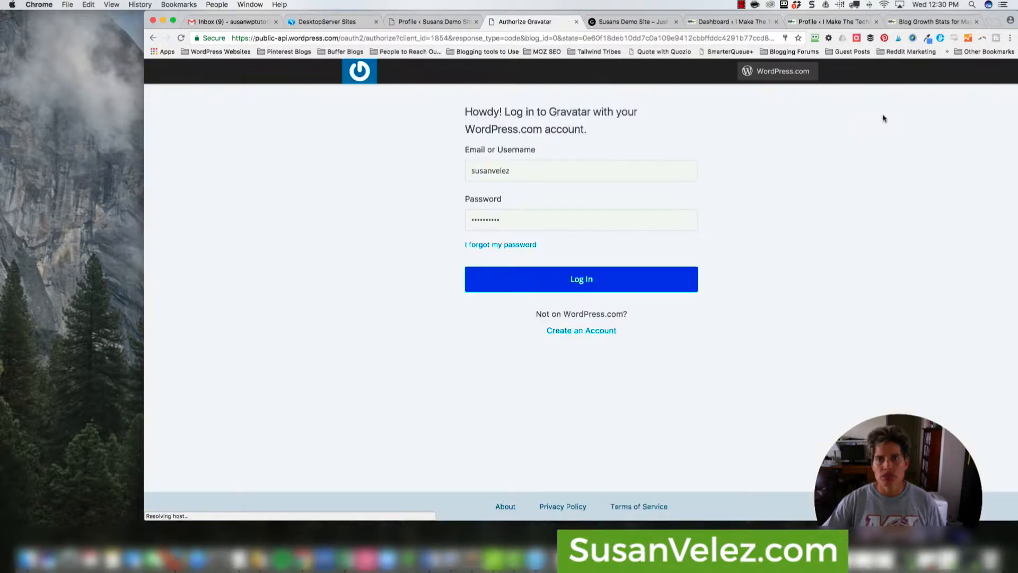
pyautogui.doubleClick(531, 167)
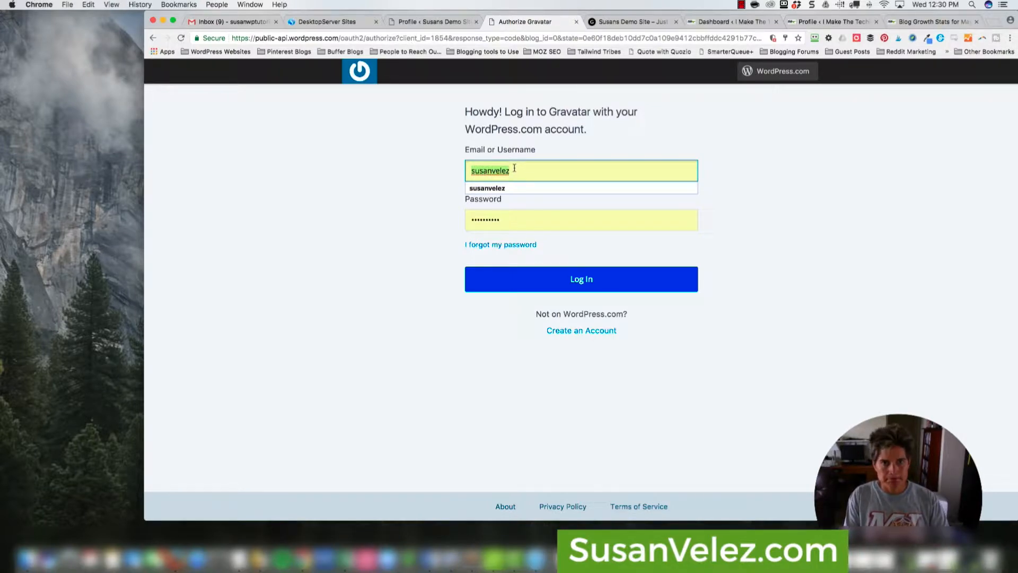
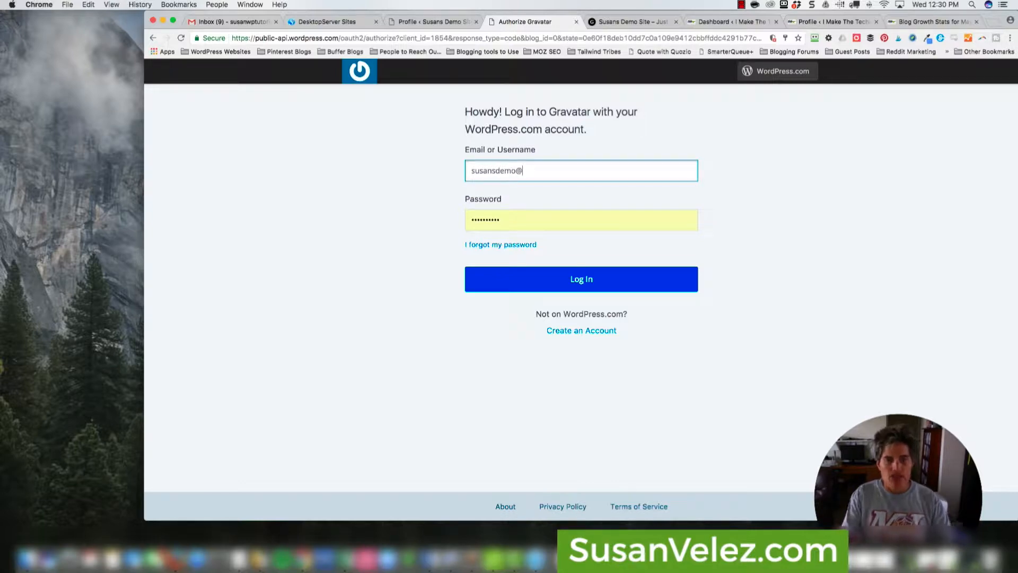
pyautogui.press('Tab')
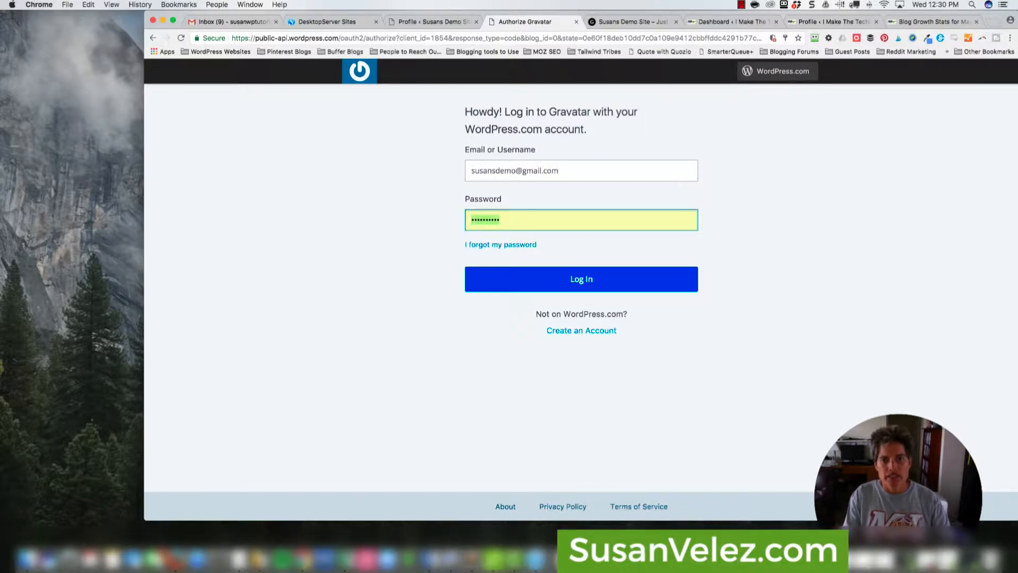
pyautogui.write('s')
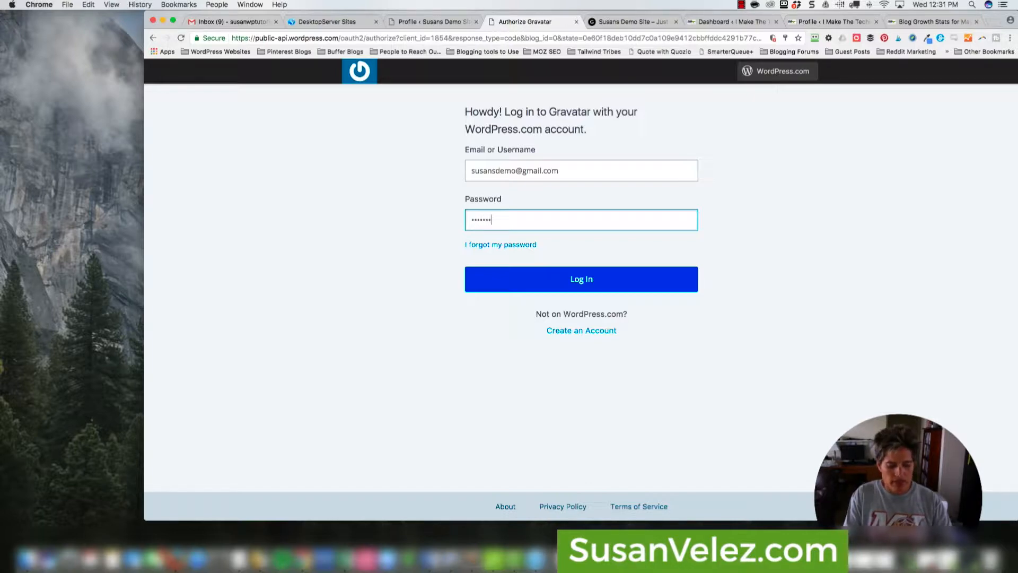
pyautogui.click(563, 282)
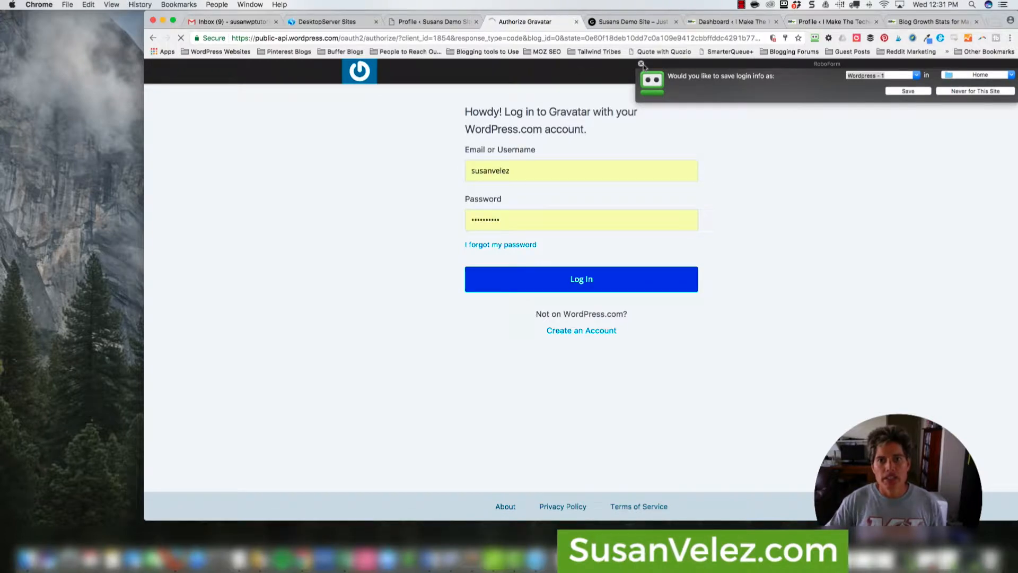
# - After the failed log-in, clear the autofilled password and username fields
pyautogui.click(520, 217)
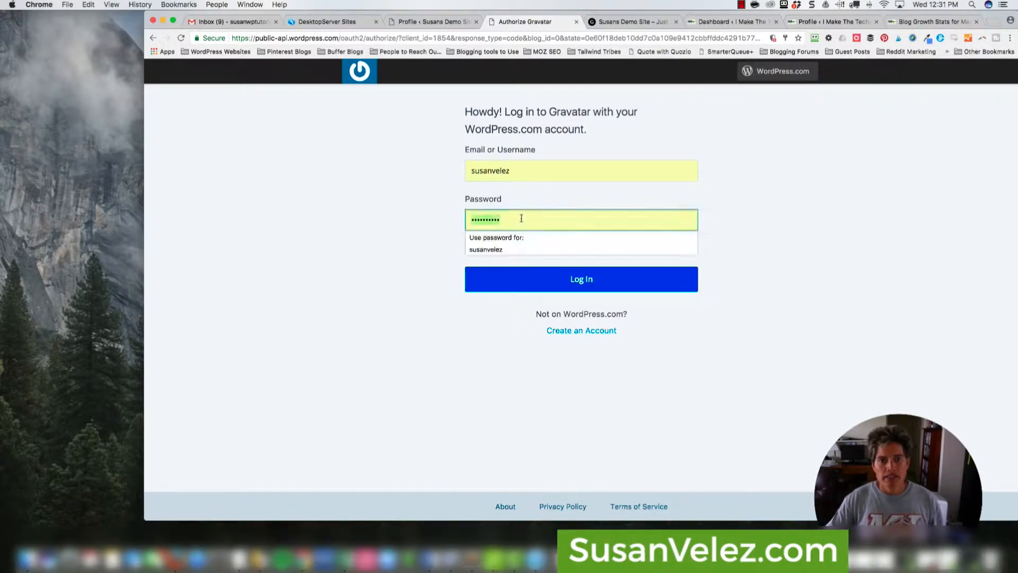
pyautogui.press('BackSpace')
pyautogui.doubleClick(518, 170)
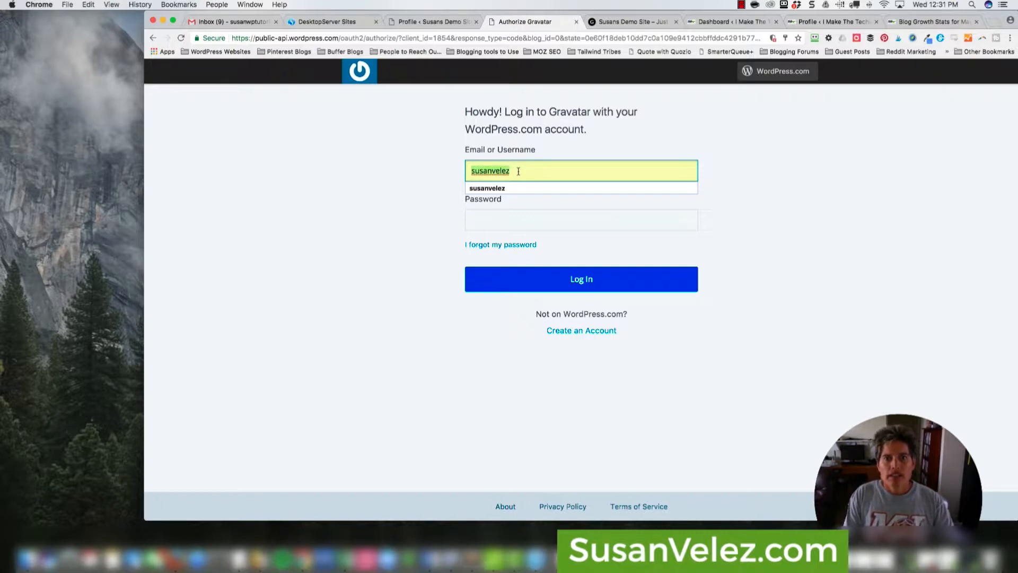
pyautogui.write('Su')
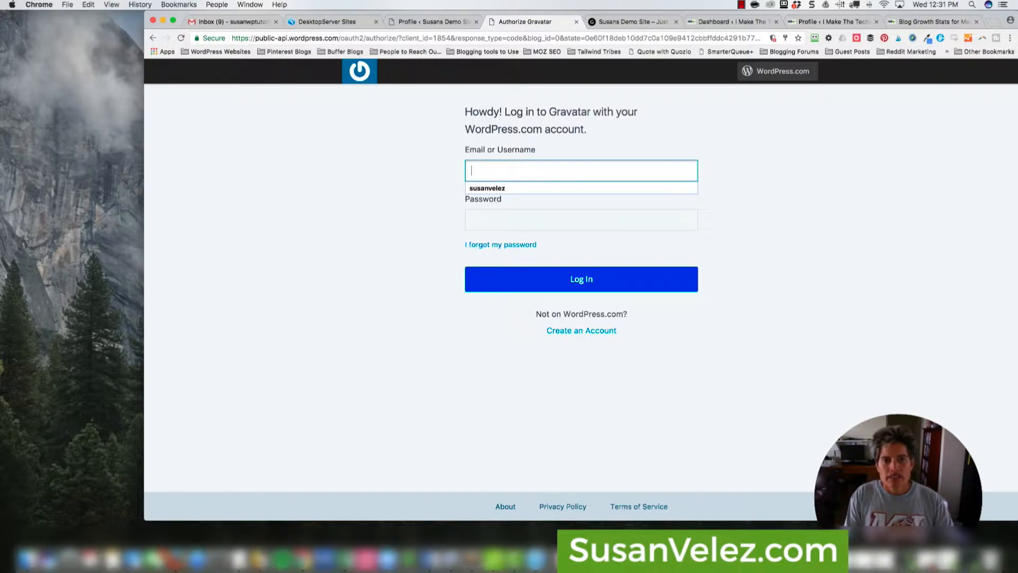
pyautogui.click(450, 334)
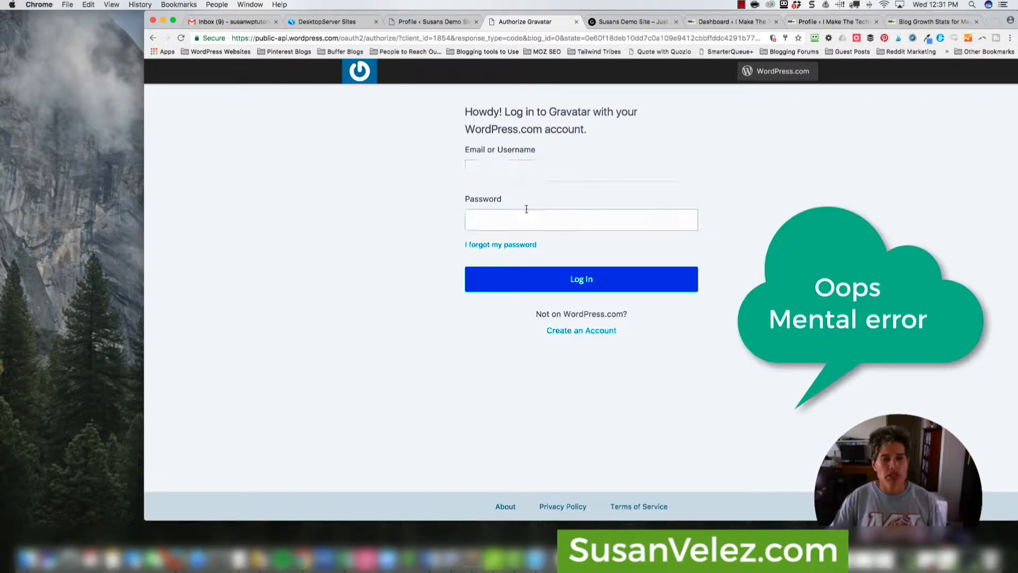
# - Start a new WordPress.com account, entering the demo e-mail and a username, and clear the password field
pyautogui.click(569, 333)
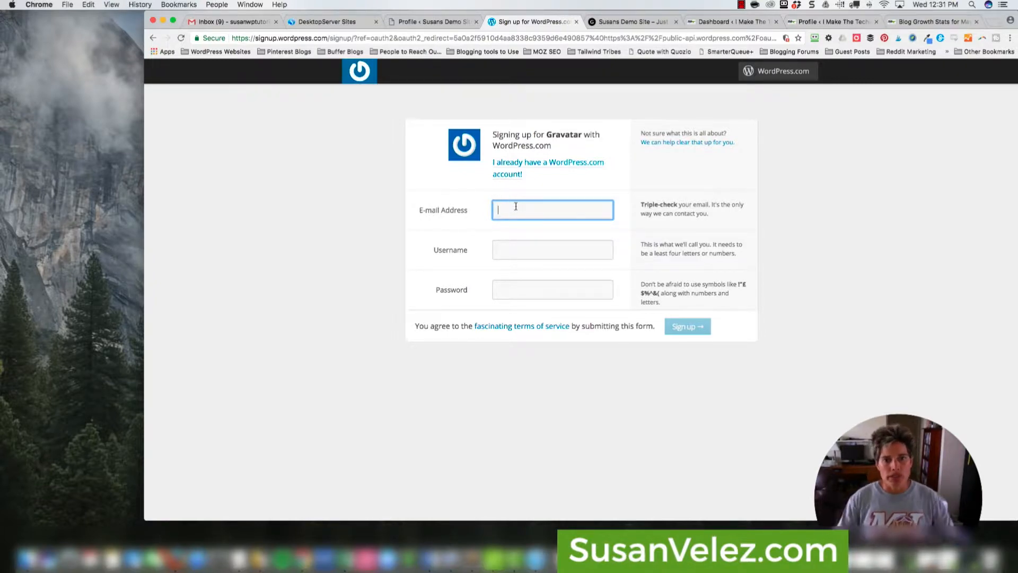
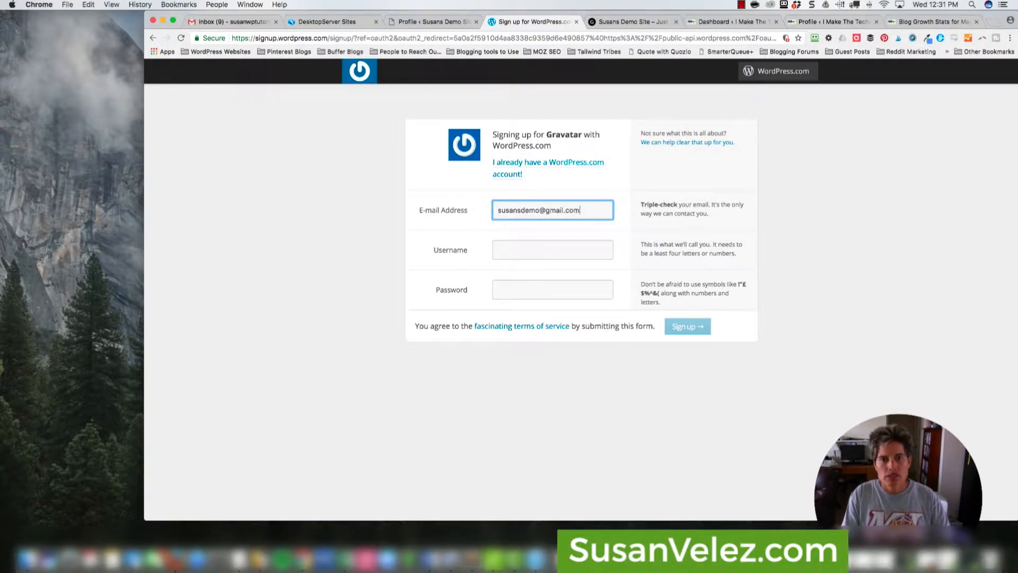
pyautogui.press('Tab')
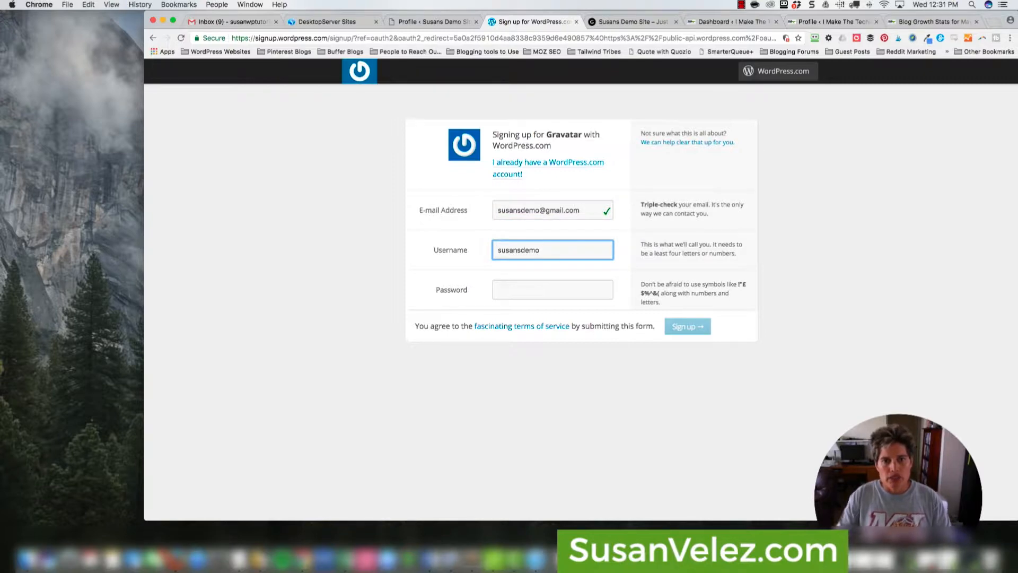
pyautogui.click(530, 290)
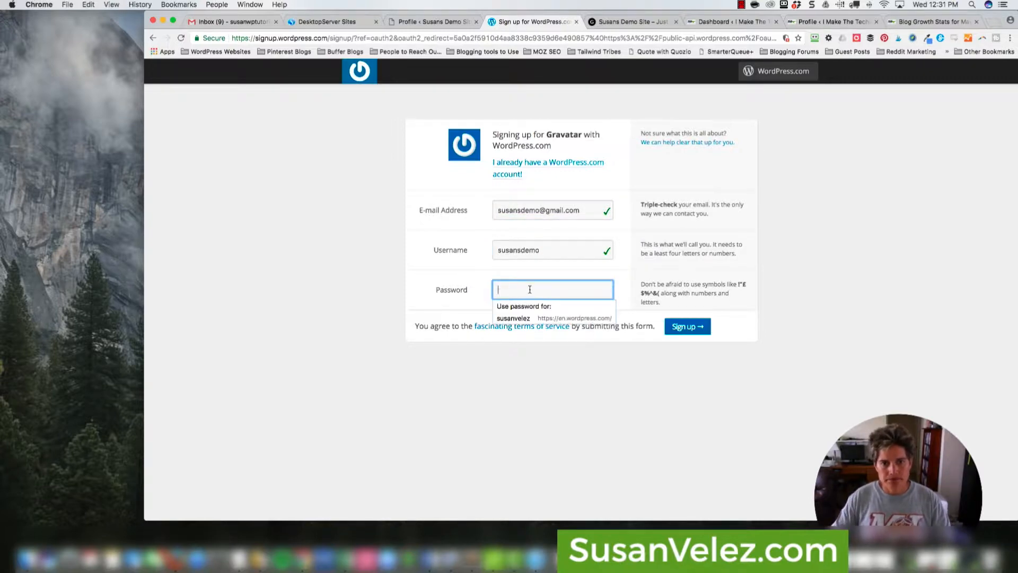
pyautogui.write('••')
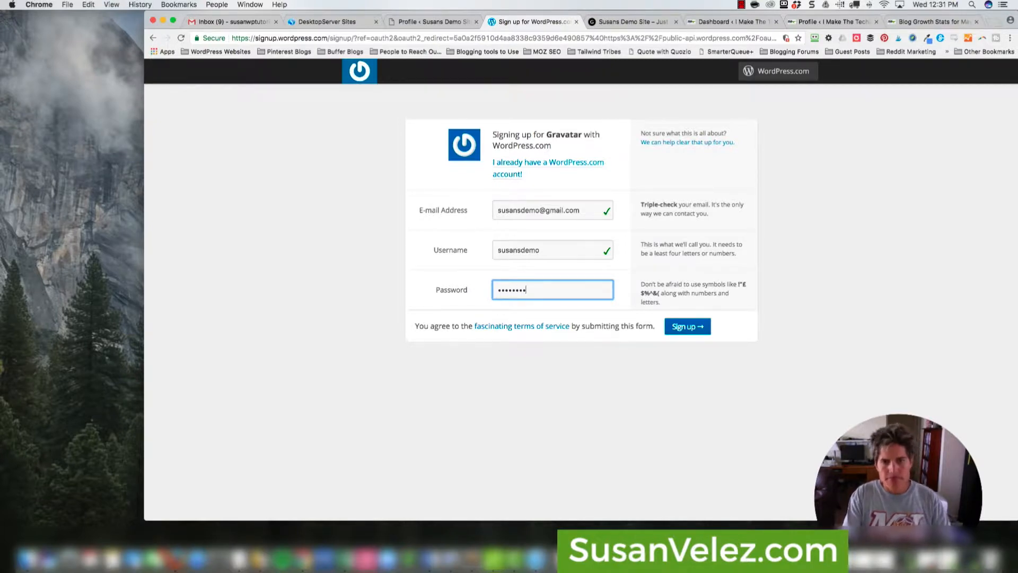
pyautogui.doubleClick(540, 293)
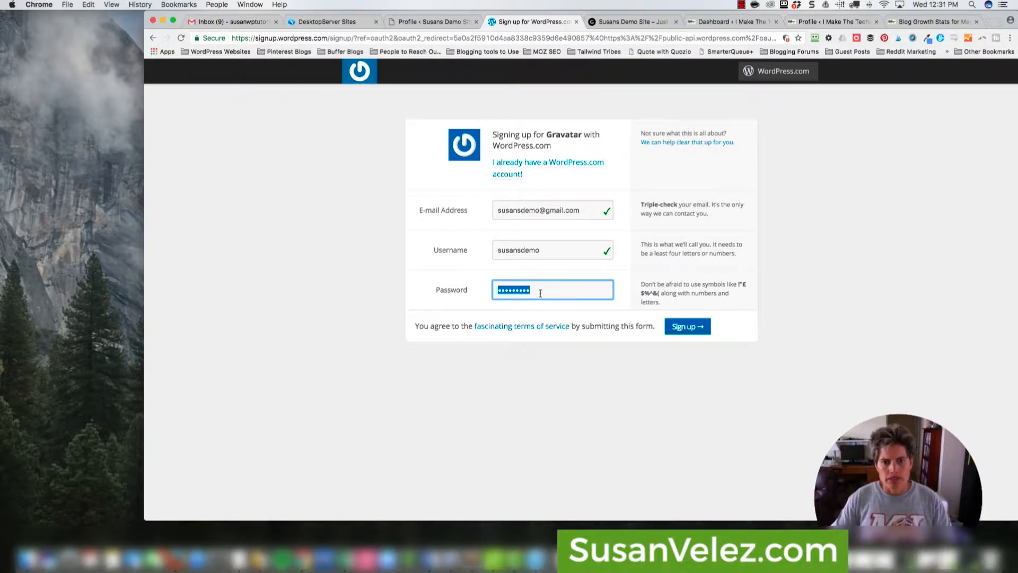
pyautogui.press('BackSpace')
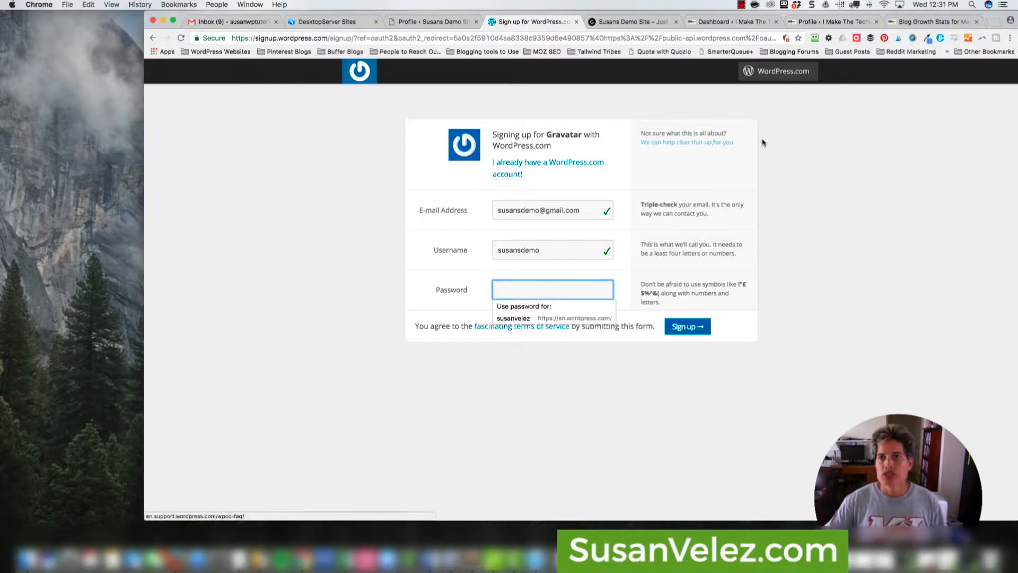
# - Generate a 20-character password with RoboForm, paste it into Password, and submit the sign-up
pyautogui.click(815, 40)
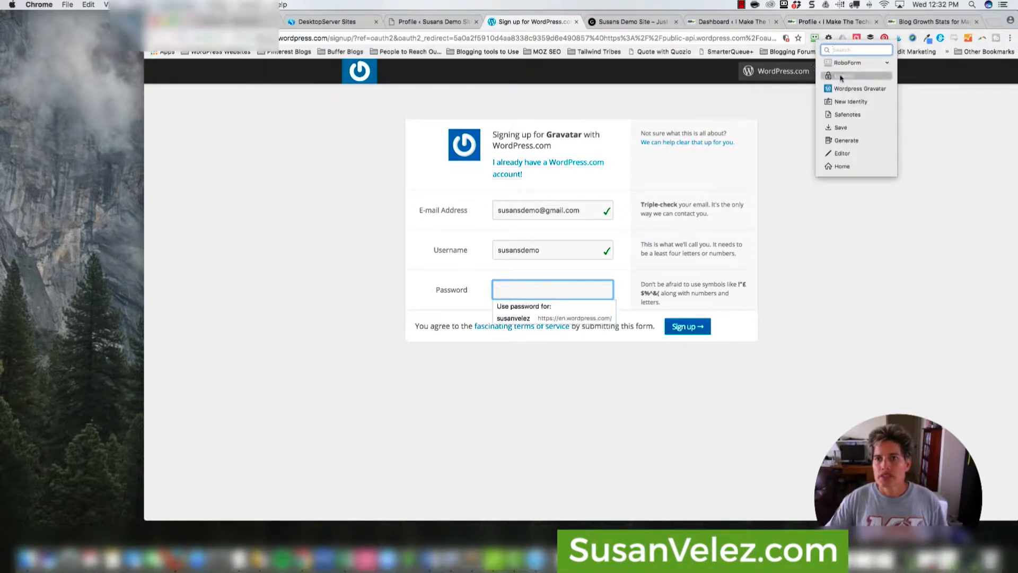
pyautogui.click(847, 141)
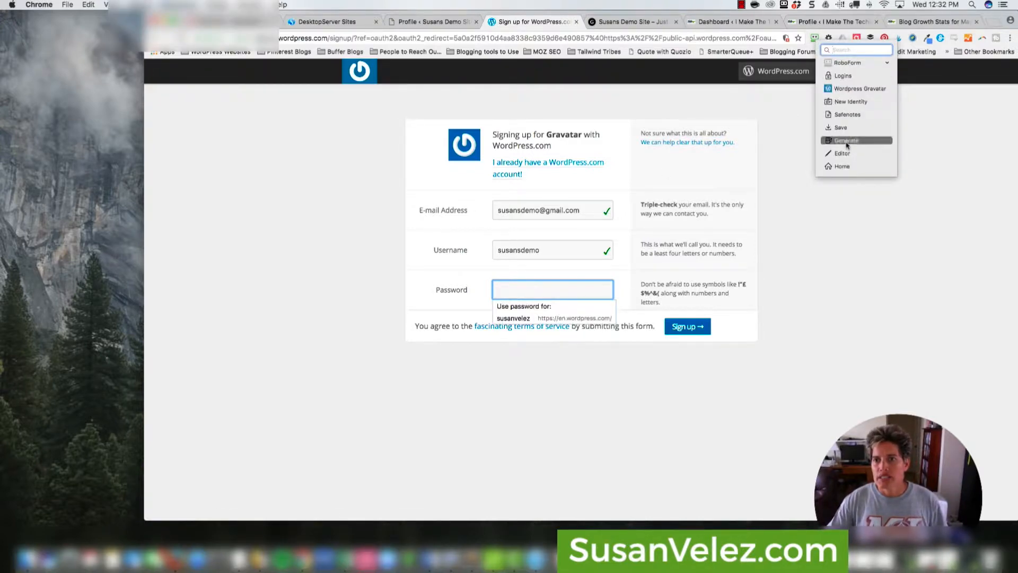
pyautogui.click(764, 207)
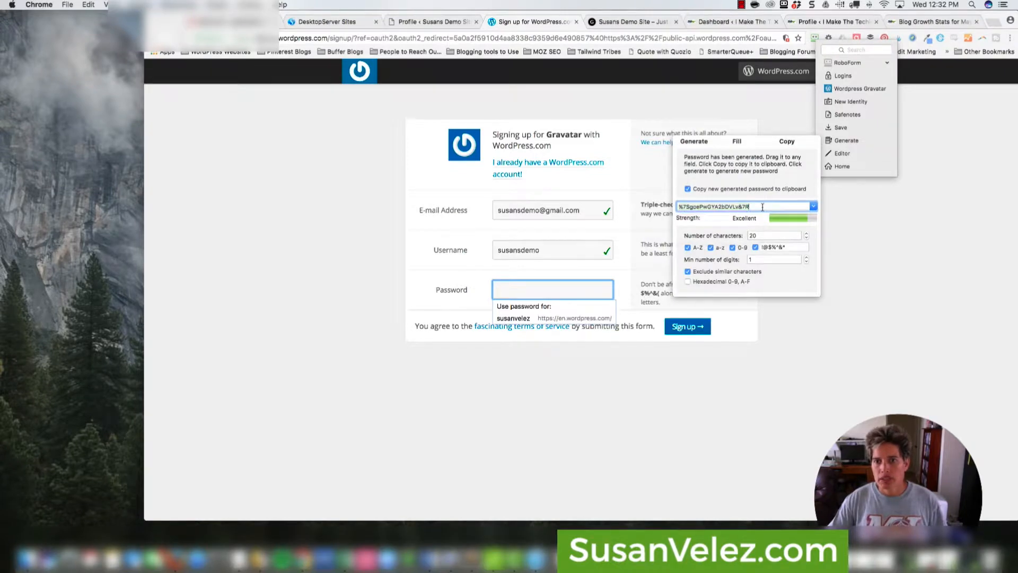
pyautogui.click(785, 142)
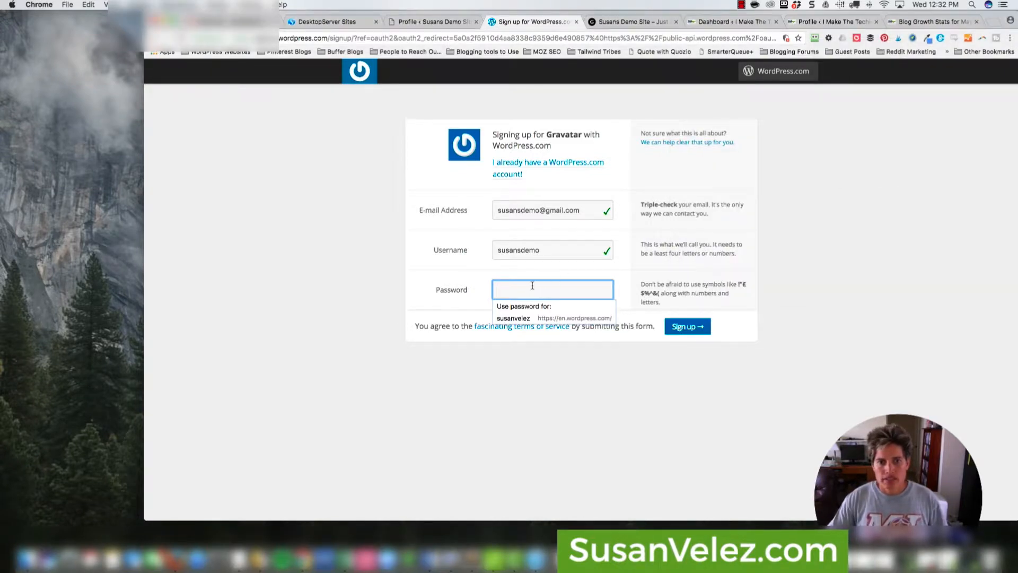
pyautogui.press('super+v')
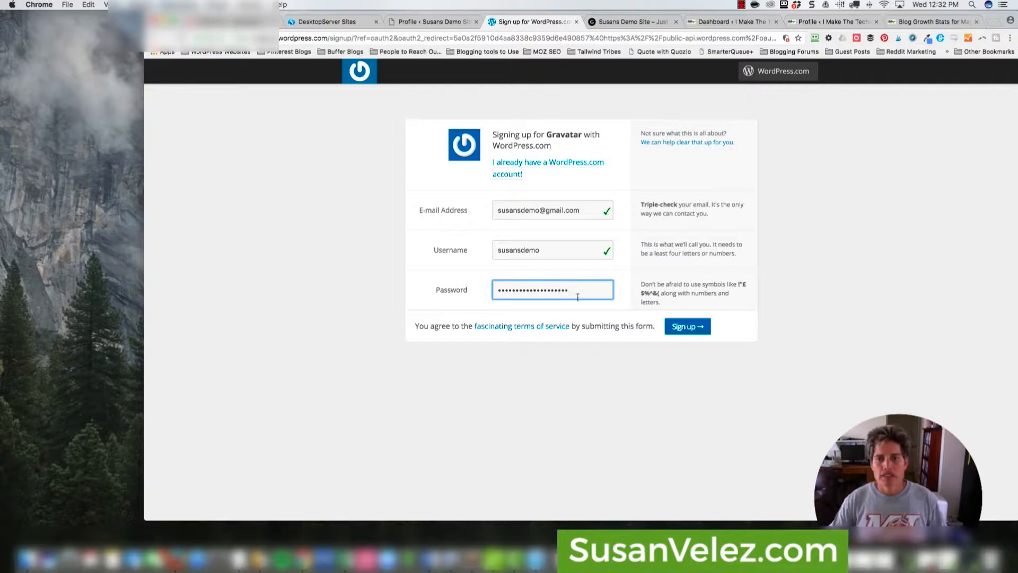
pyautogui.click(683, 327)
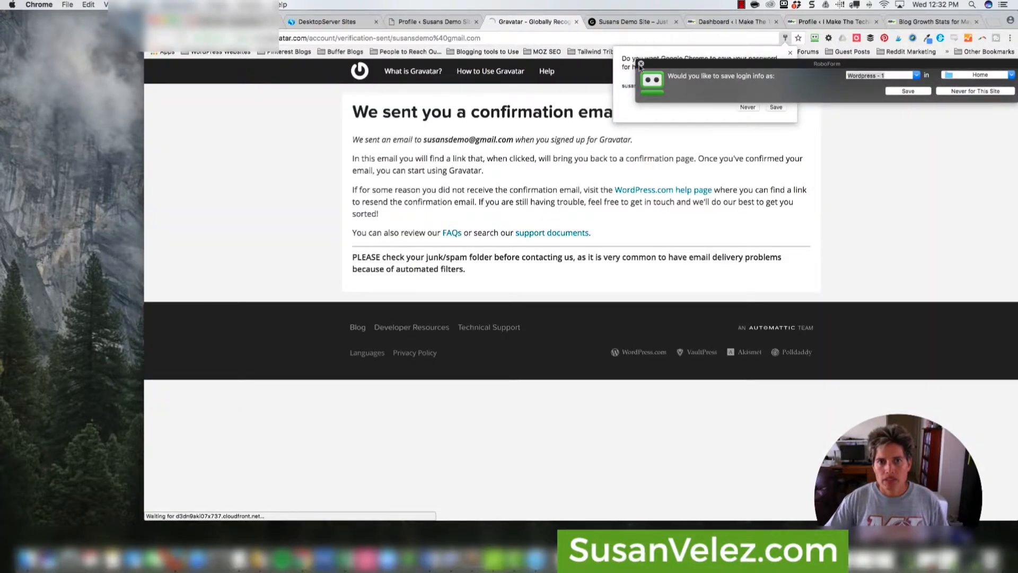
# - Save the new login in RoboForm as 'Gravatar-Demo' instead of Chrome, and close an old tab
pyautogui.click(890, 76)
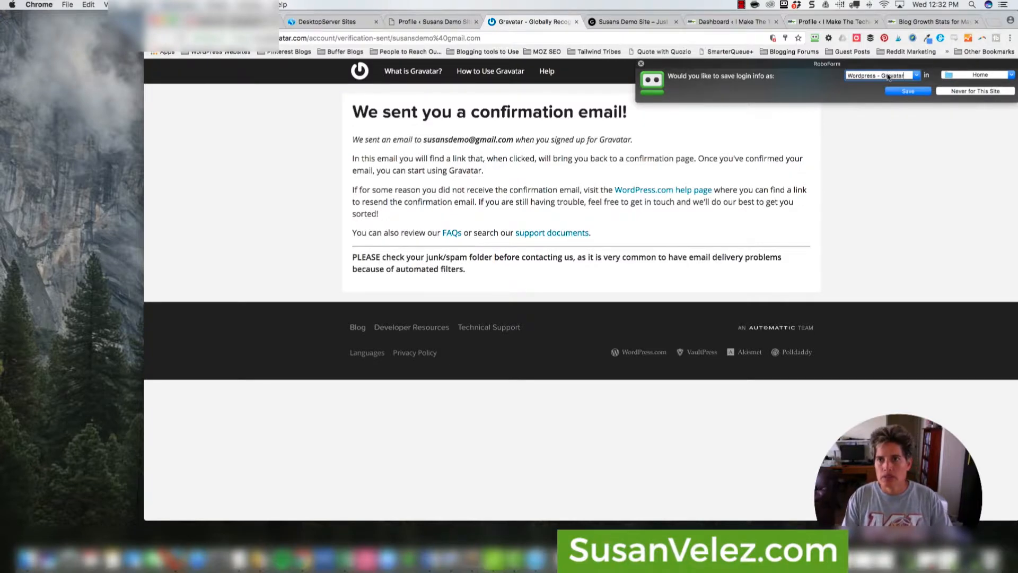
pyautogui.write('Gravatar-Demo')
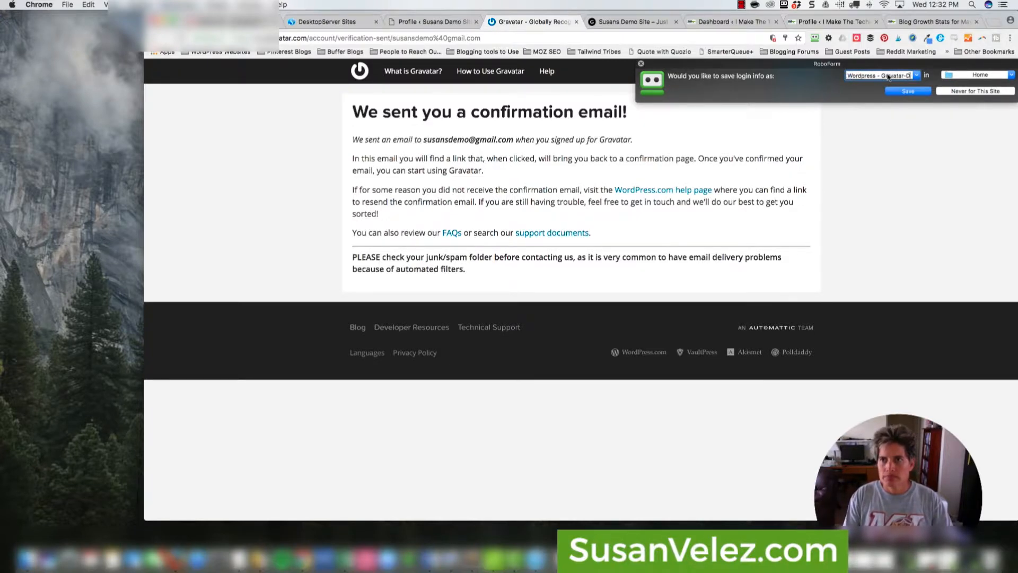
pyautogui.click(908, 92)
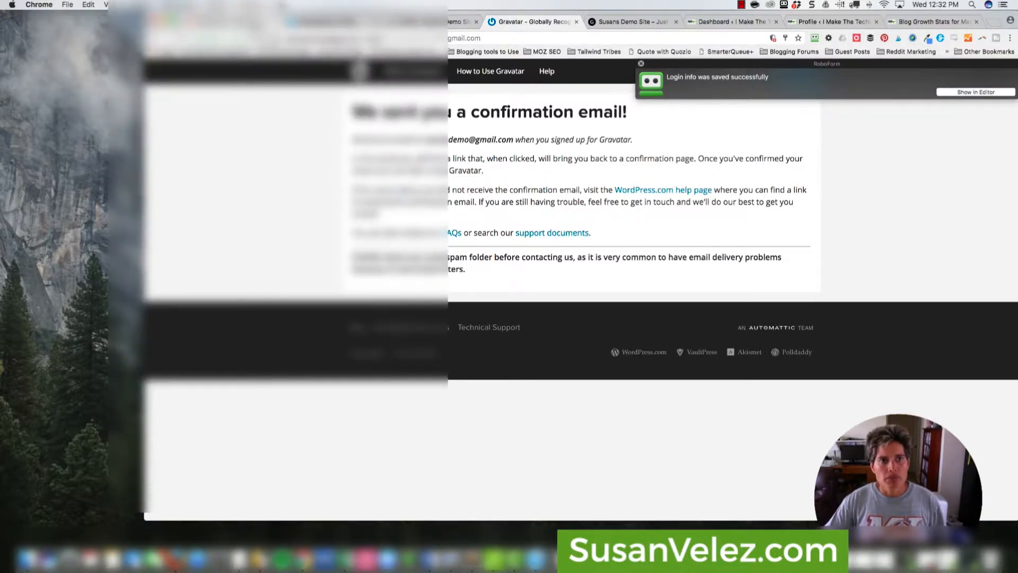
pyautogui.click(276, 22)
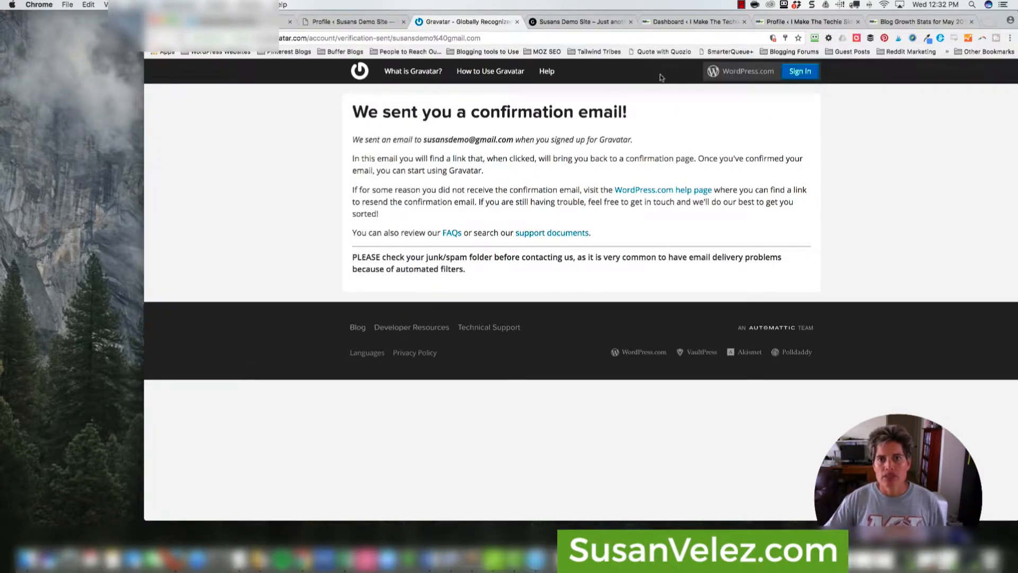
# - Open gmail.com in a new tab and sign out of the current Google account
pyautogui.click(987, 21)
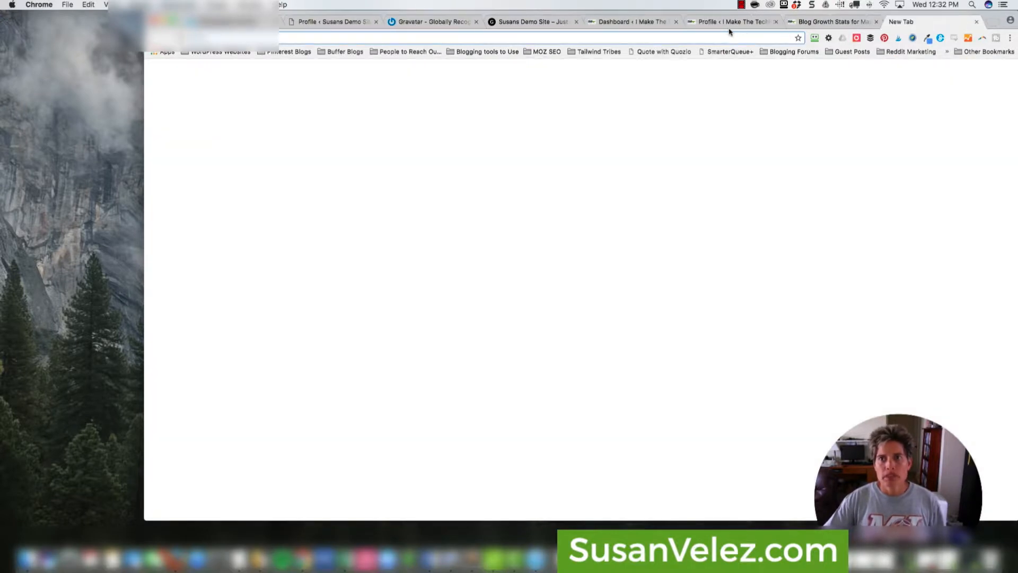
pyautogui.write('gmail.co')
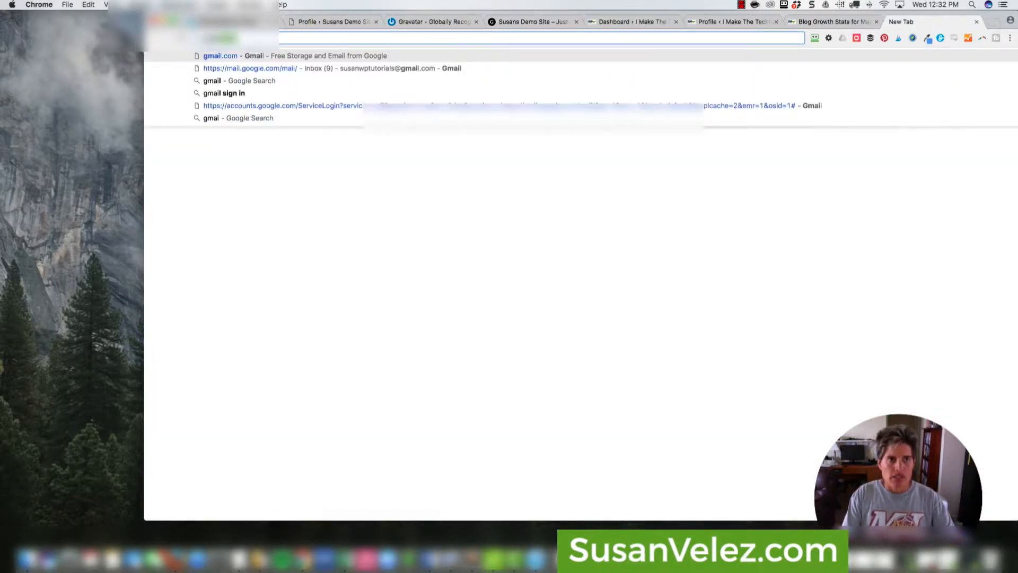
pyautogui.press('Return')
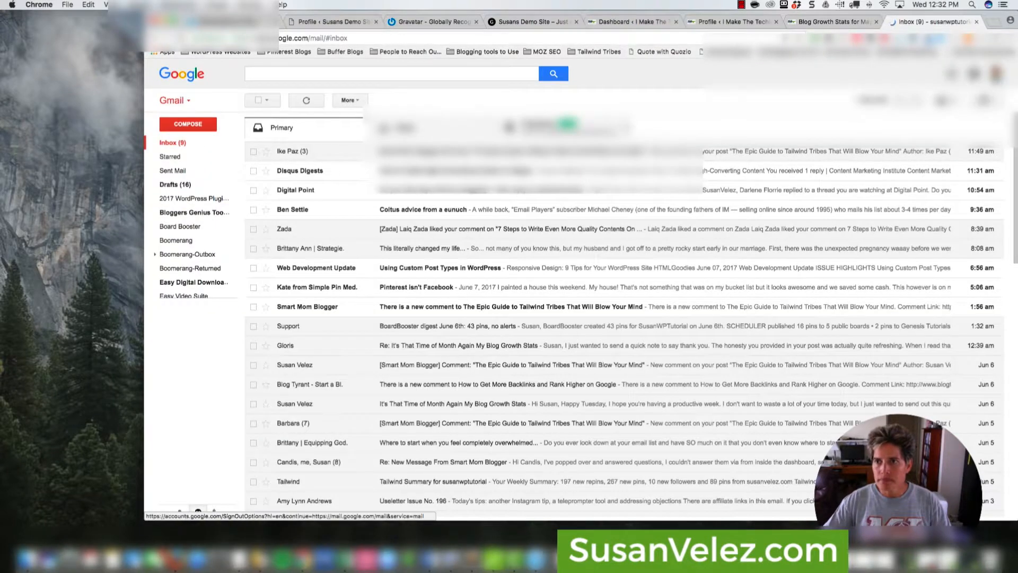
pyautogui.click(996, 73)
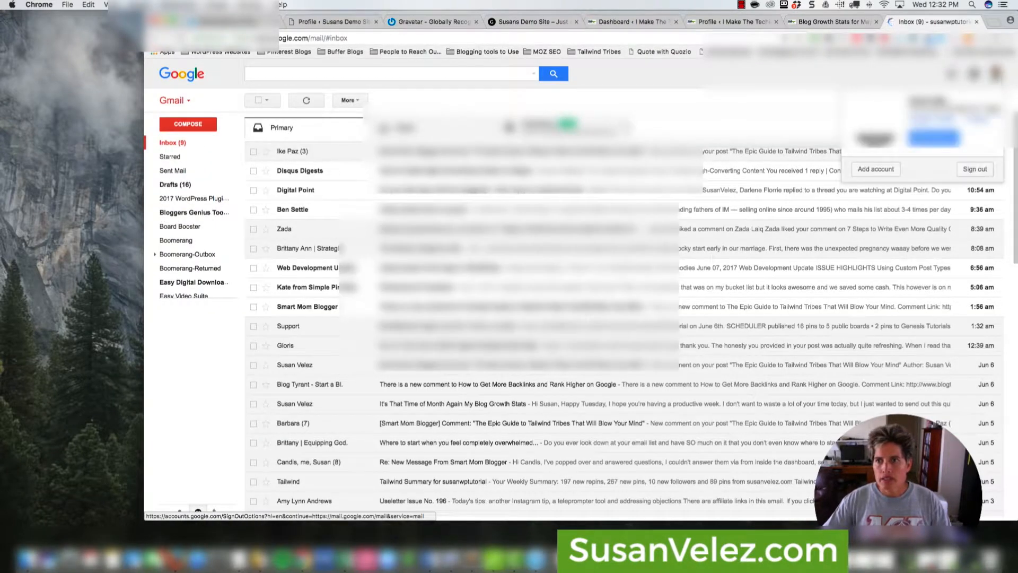
pyautogui.click(983, 170)
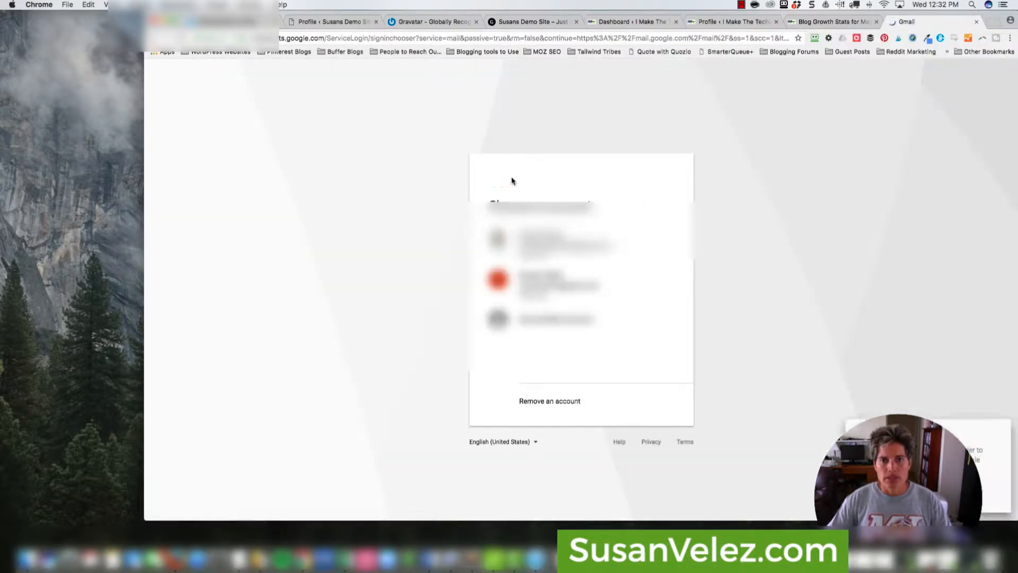
# - Sign in to the demo Gmail account and activate WordPress.com from its welcome email
pyautogui.click(546, 288)
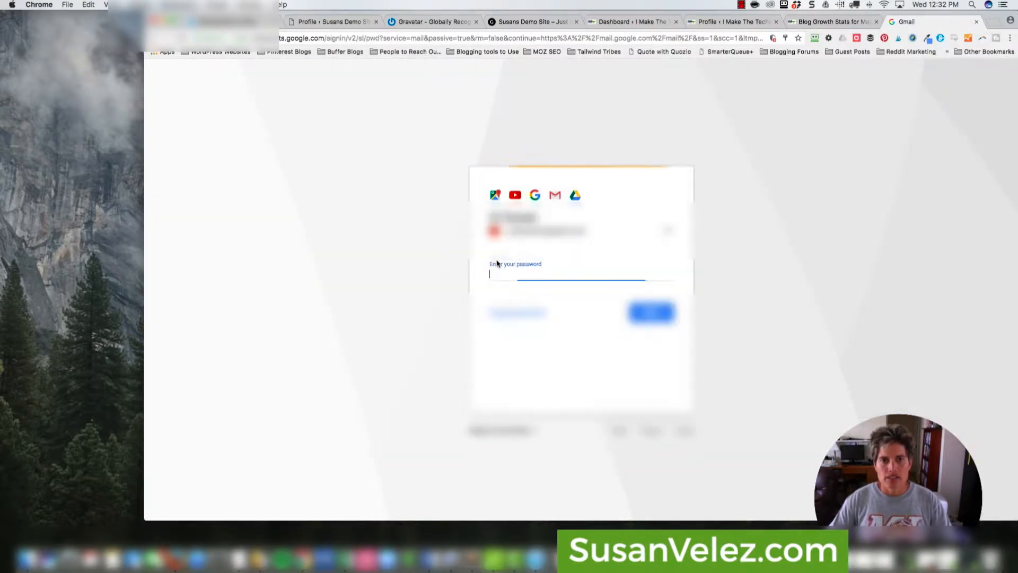
pyautogui.write('•')
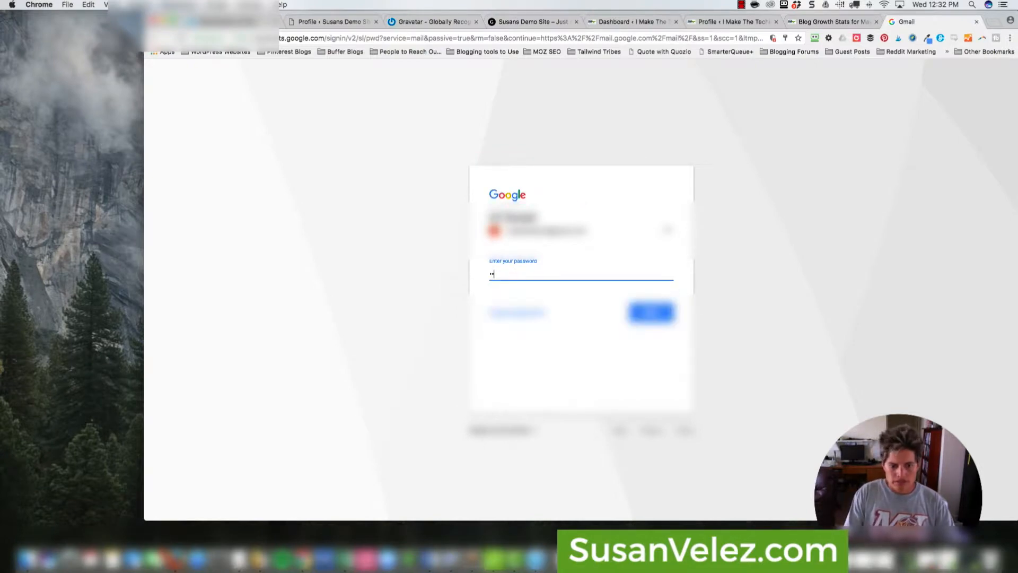
pyautogui.write('•••')
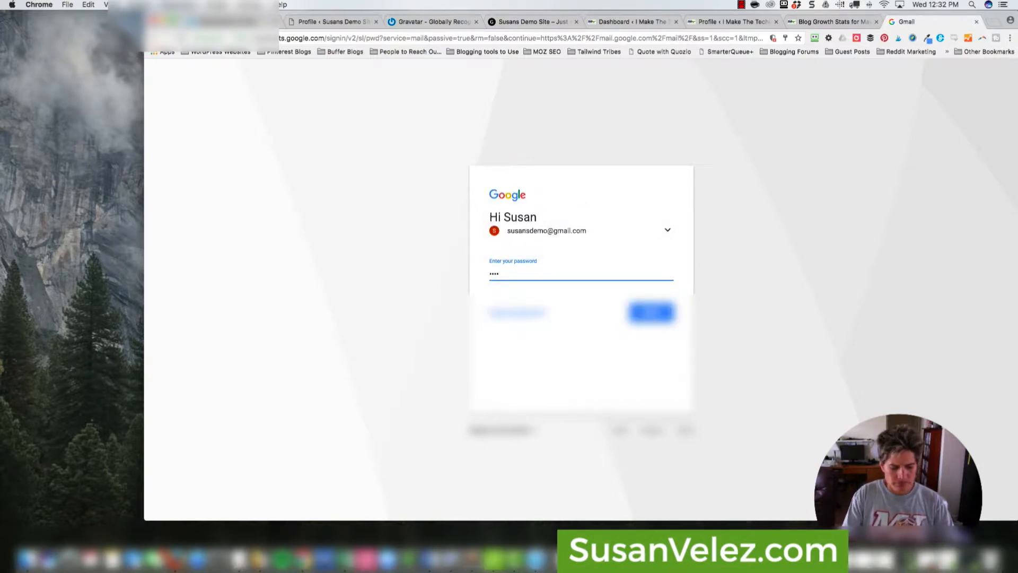
pyautogui.write('••')
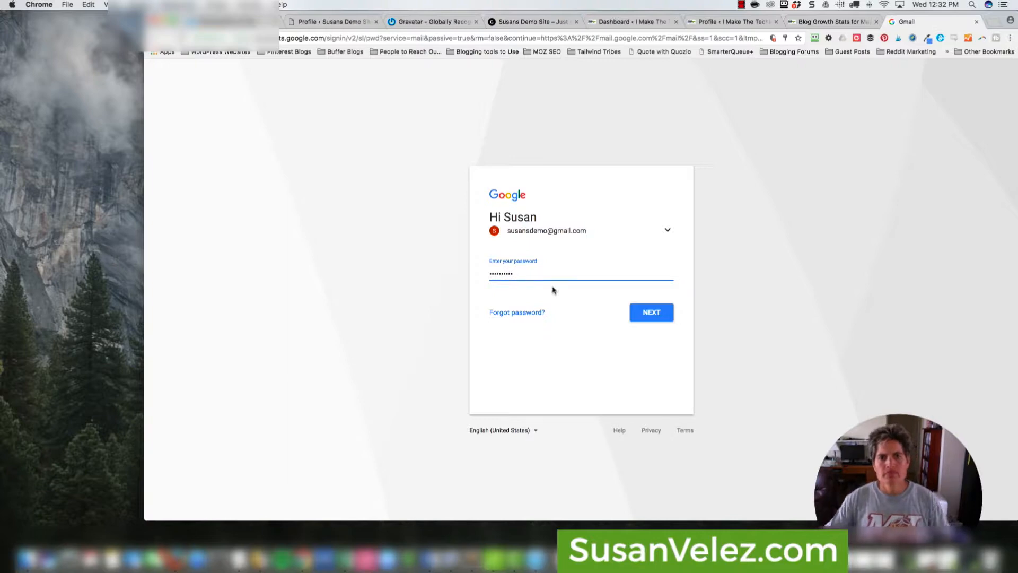
pyautogui.click(646, 316)
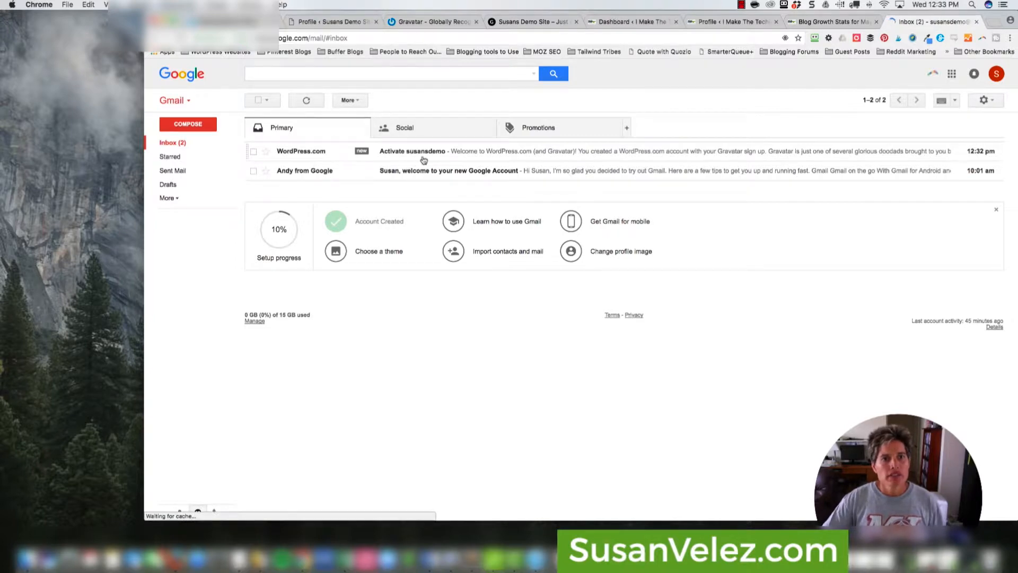
pyautogui.click(473, 154)
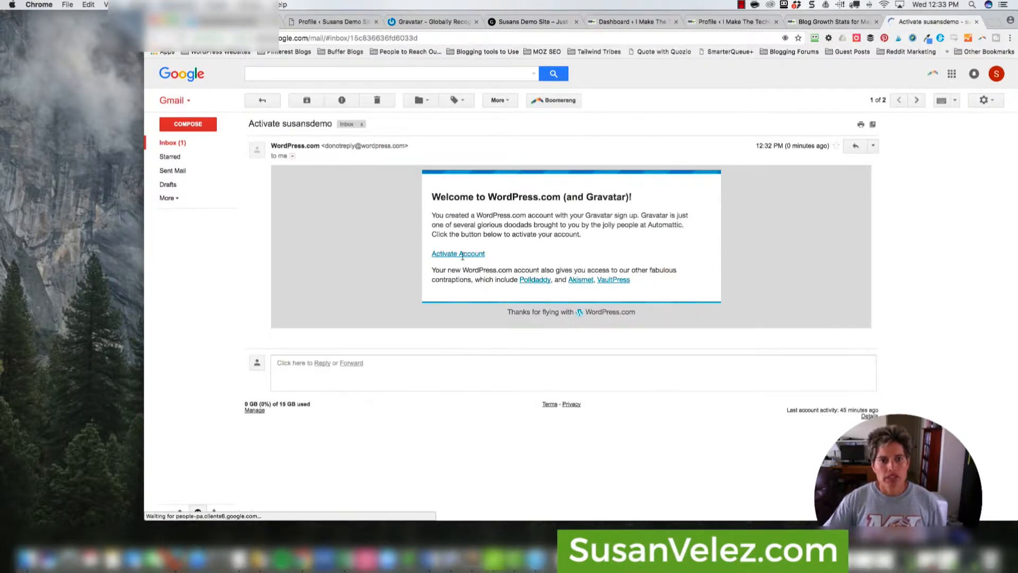
pyautogui.click(453, 316)
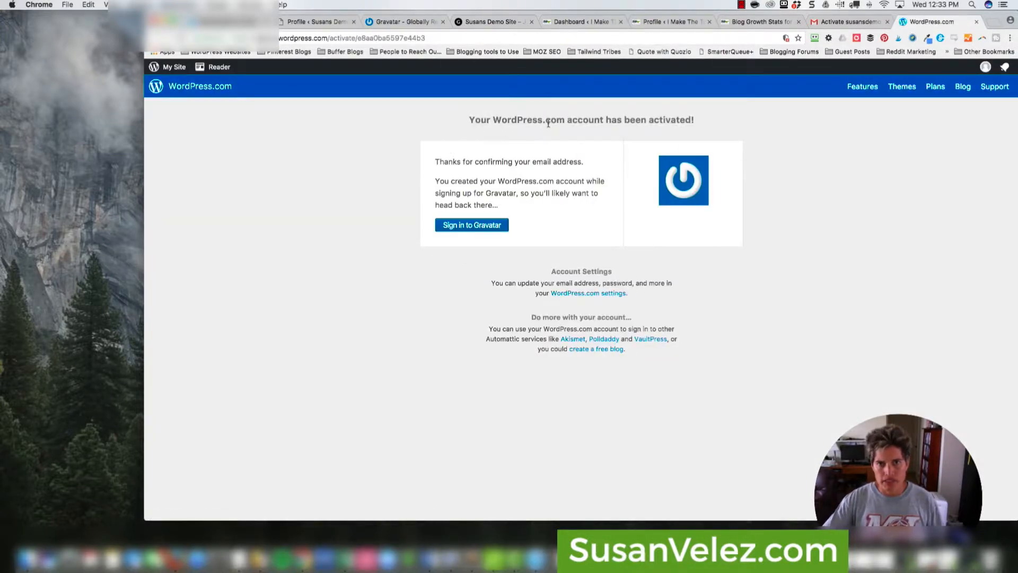
# - Sign in to Gravatar from the activation page and review the empty Manage Gravatars page
pyautogui.click(472, 228)
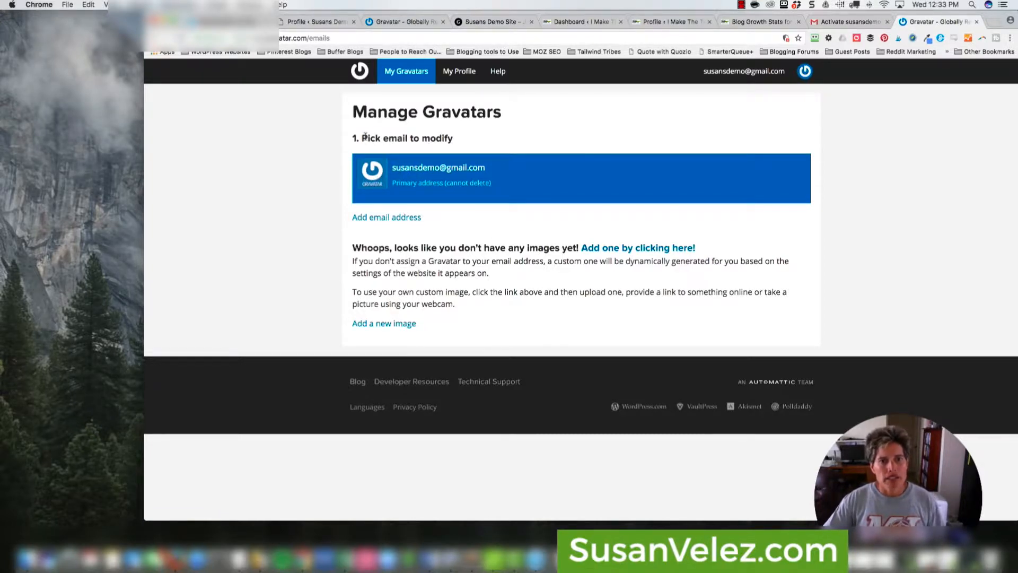
pyautogui.moveTo(365, 136); pyautogui.dragTo(407, 137)
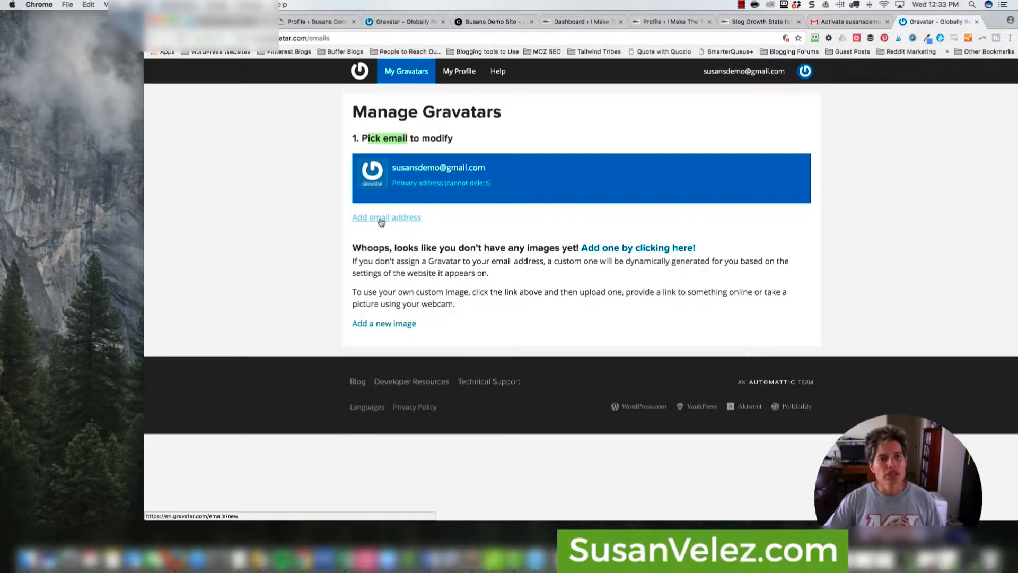
pyautogui.click(462, 195)
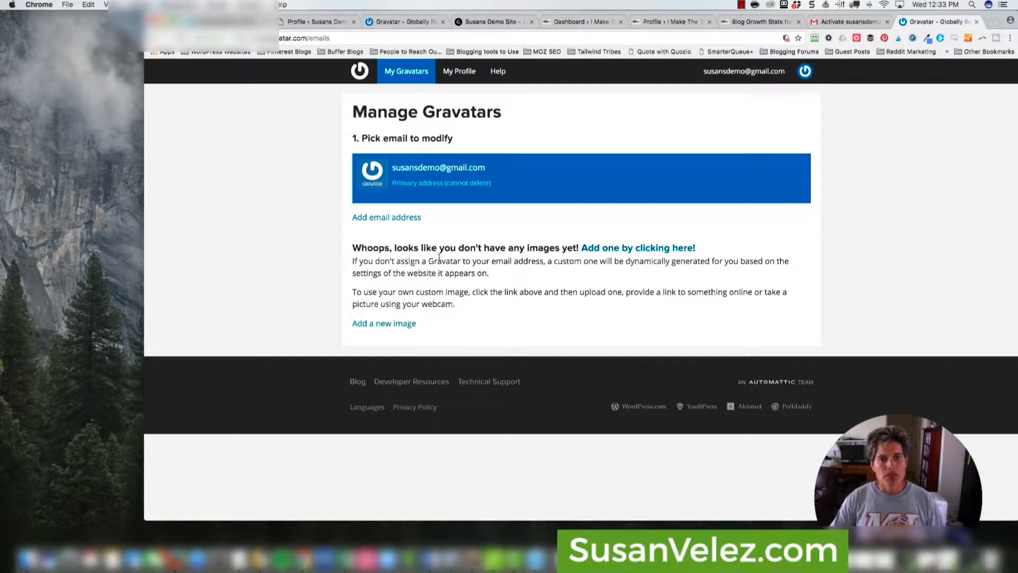
# - Upload the headshot photo from the Desktop, crop it, and give it a G rating
pyautogui.click(638, 249)
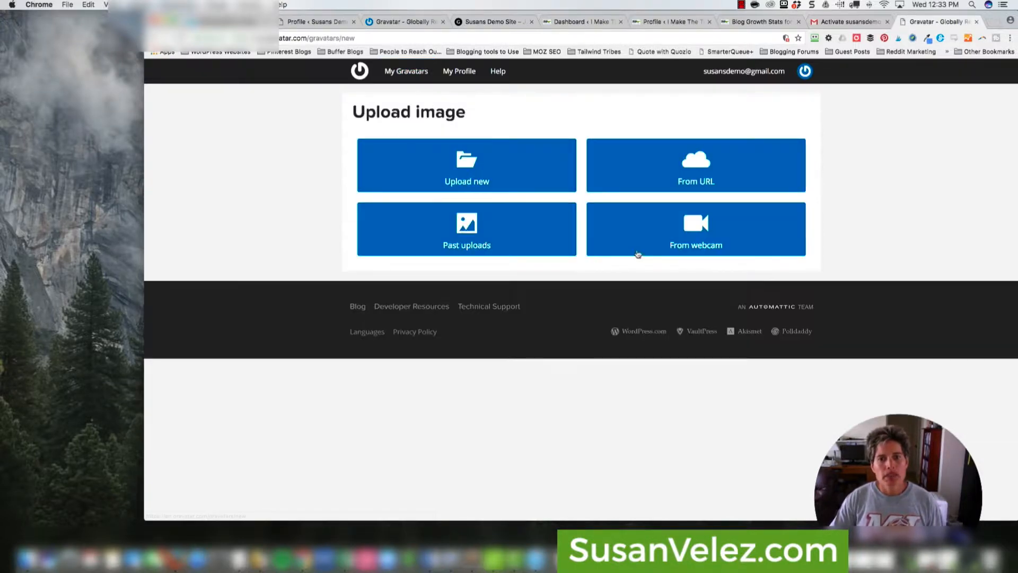
pyautogui.click(464, 172)
pyautogui.click(401, 190)
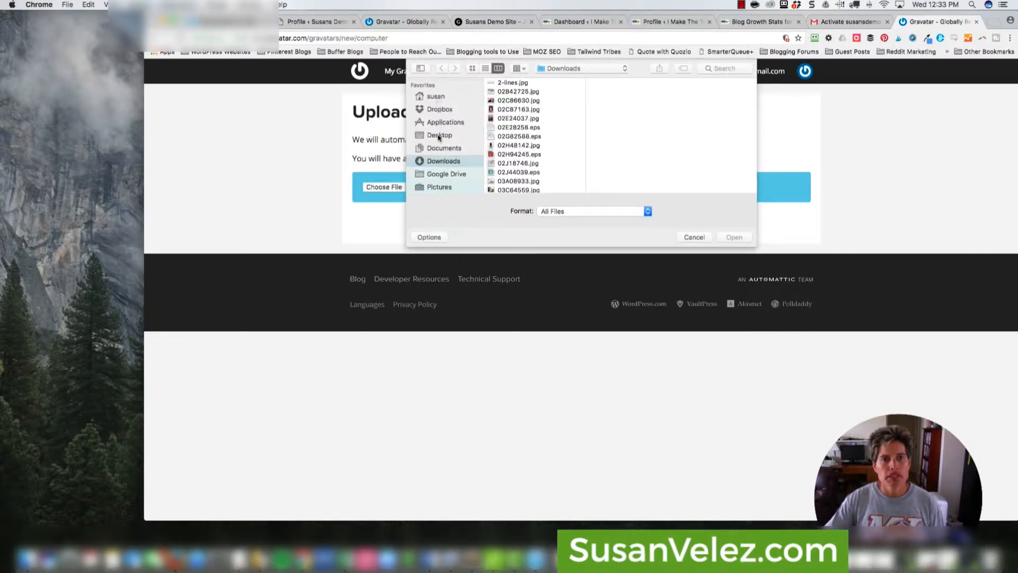
pyautogui.click(439, 139)
pyautogui.doubleClick(517, 83)
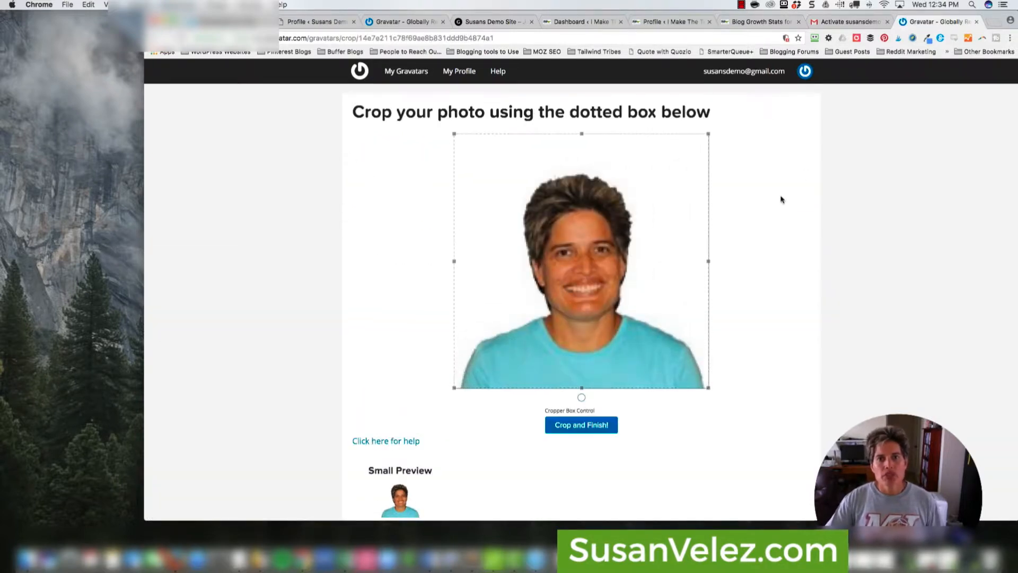
pyautogui.scroll(-2, 780, 201)
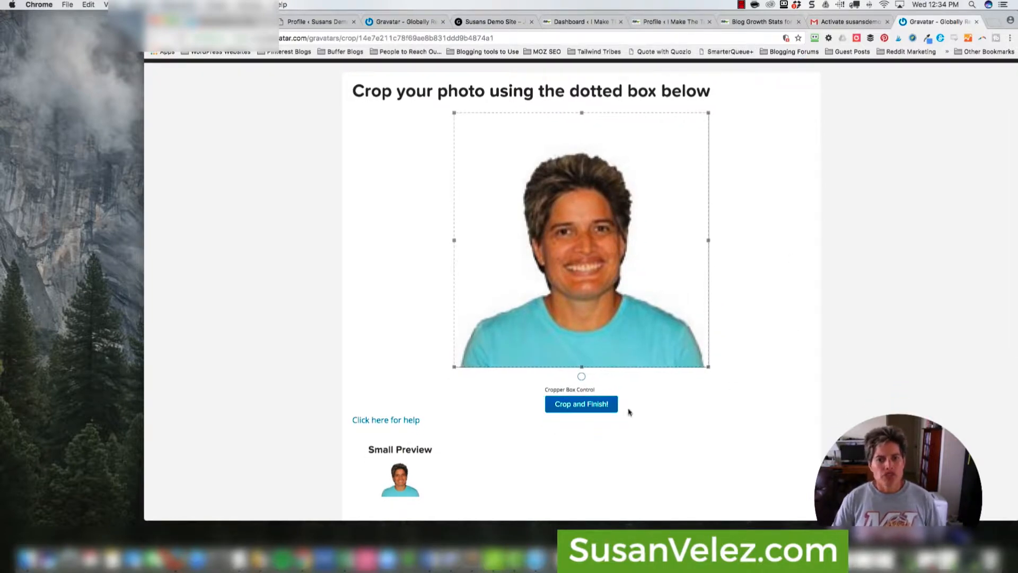
pyautogui.click(597, 413)
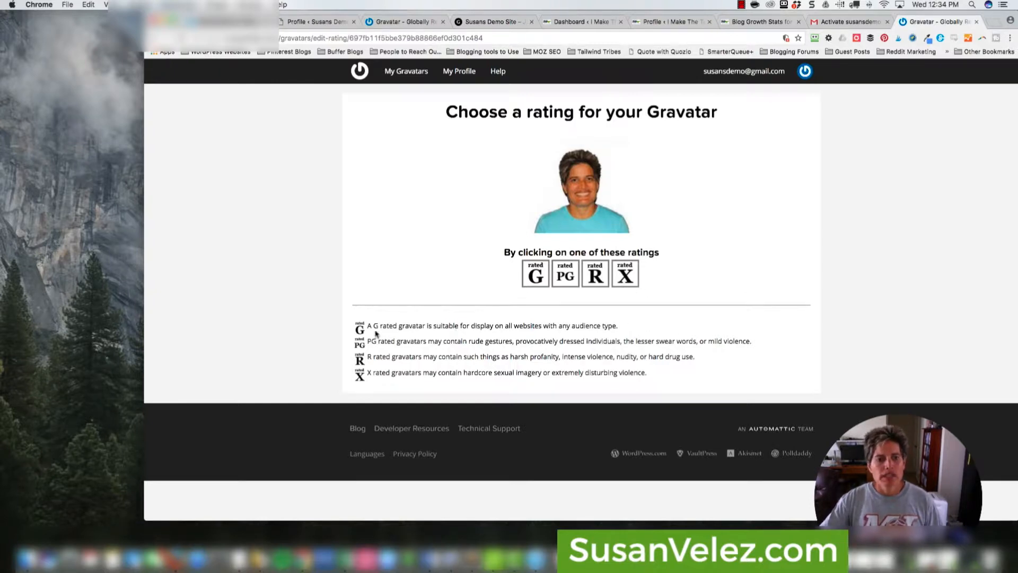
pyautogui.moveTo(368, 325); pyautogui.dragTo(386, 326)
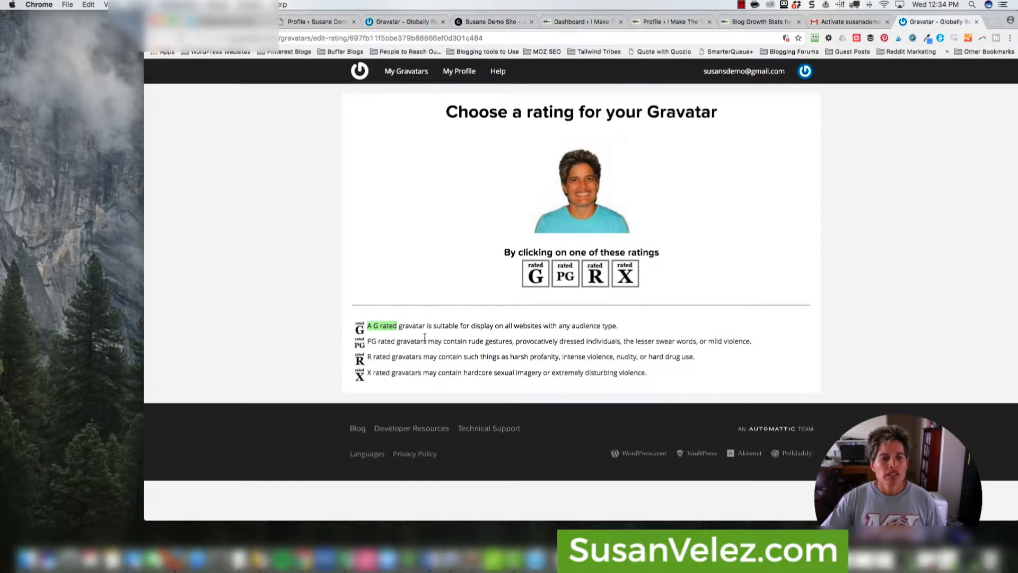
pyautogui.click(535, 274)
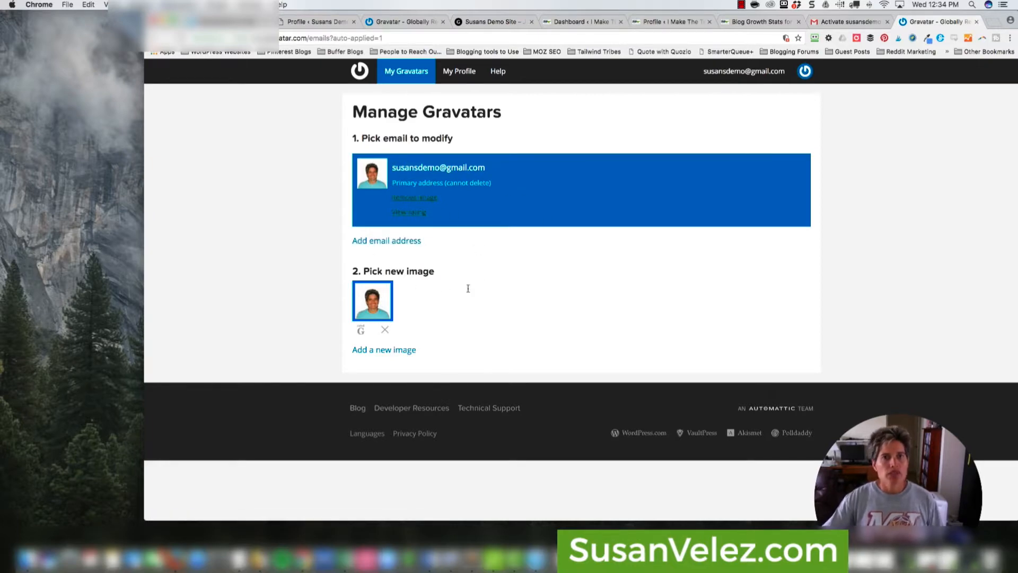
# - Switch to the WordPress admin tab and open the site's Users list
pyautogui.click(483, 22)
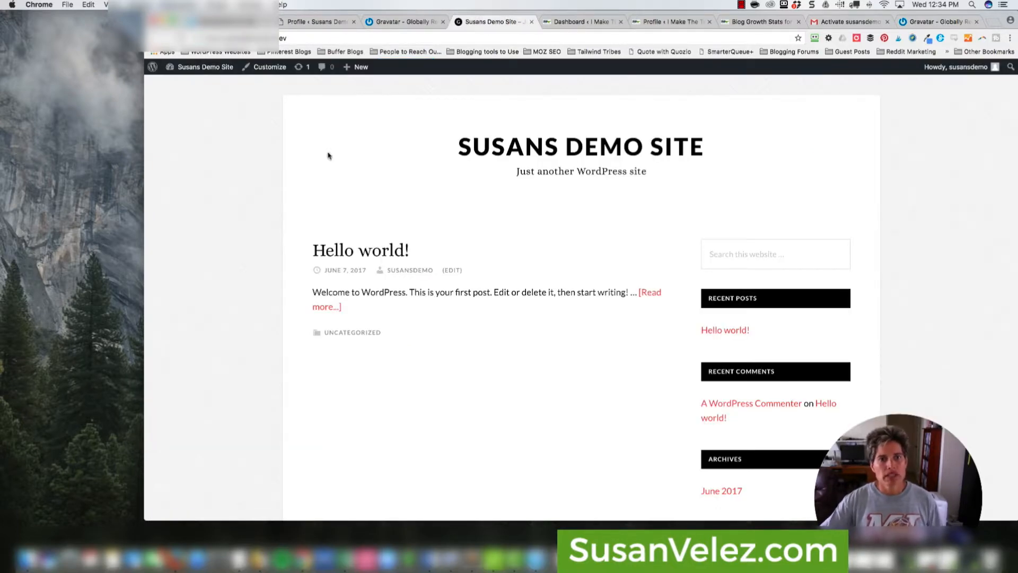
pyautogui.click(381, 22)
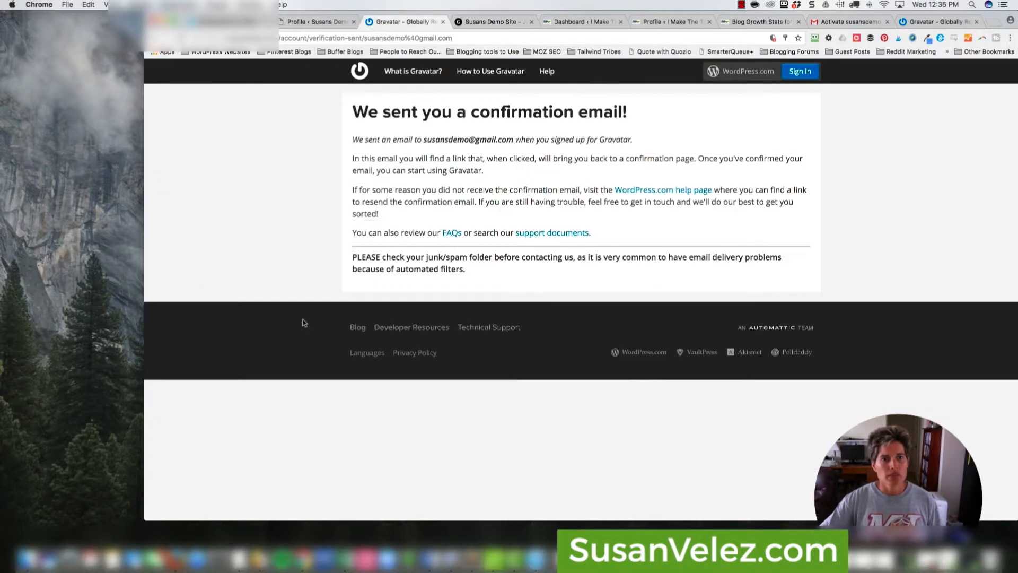
pyautogui.click(314, 22)
pyautogui.click(175, 247)
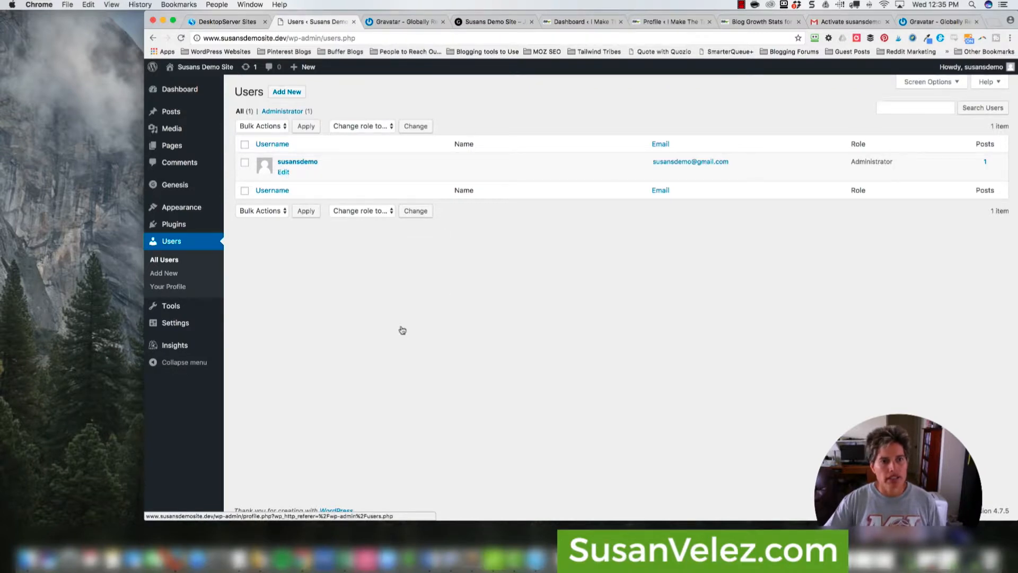
pyautogui.press('Return')
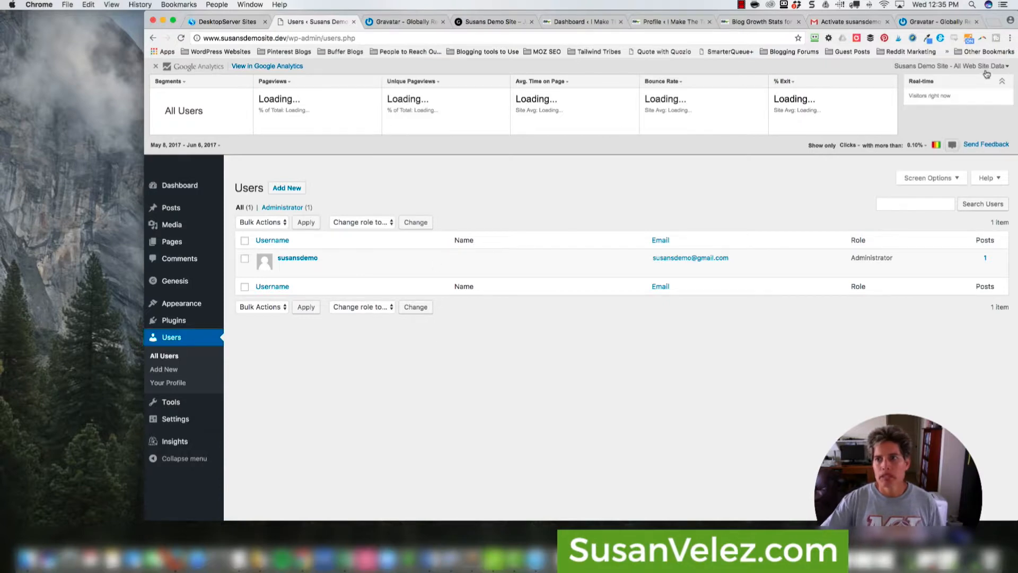
pyautogui.click(156, 66)
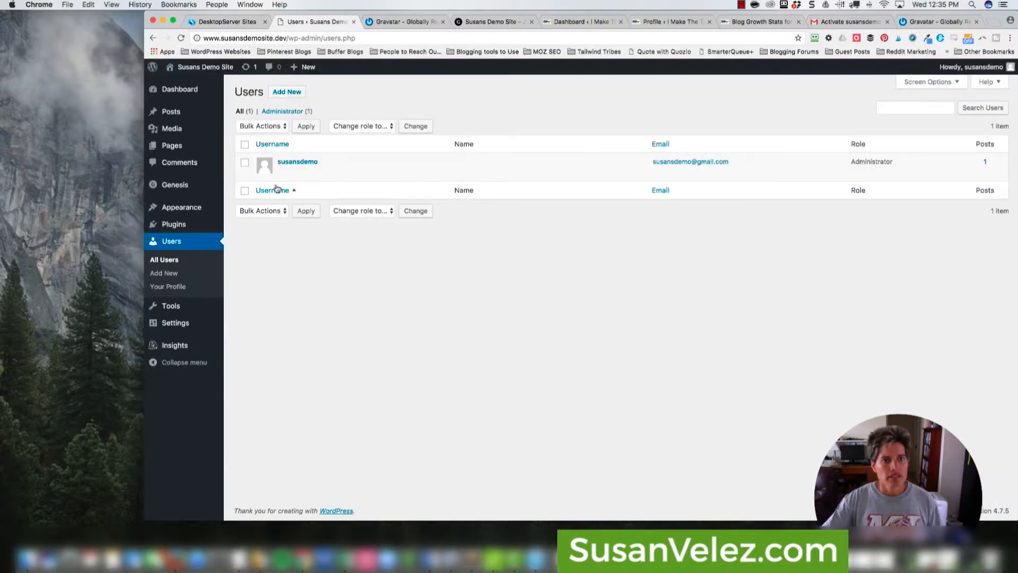
# - Open Your Profile from the dashboard and check the still-blank Profile Picture
pyautogui.click(191, 93)
pyautogui.moveTo(175, 273)
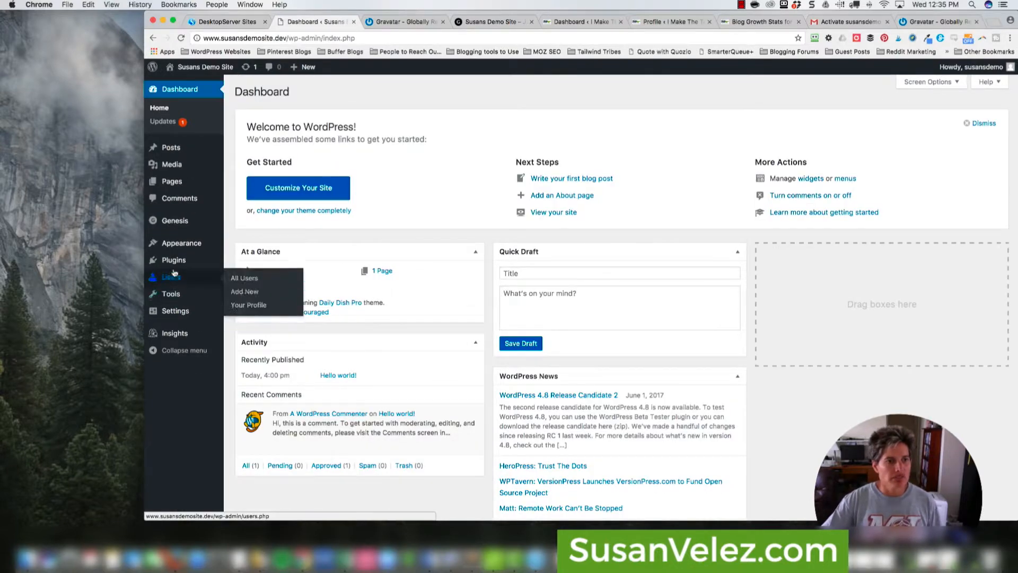
pyautogui.click(249, 305)
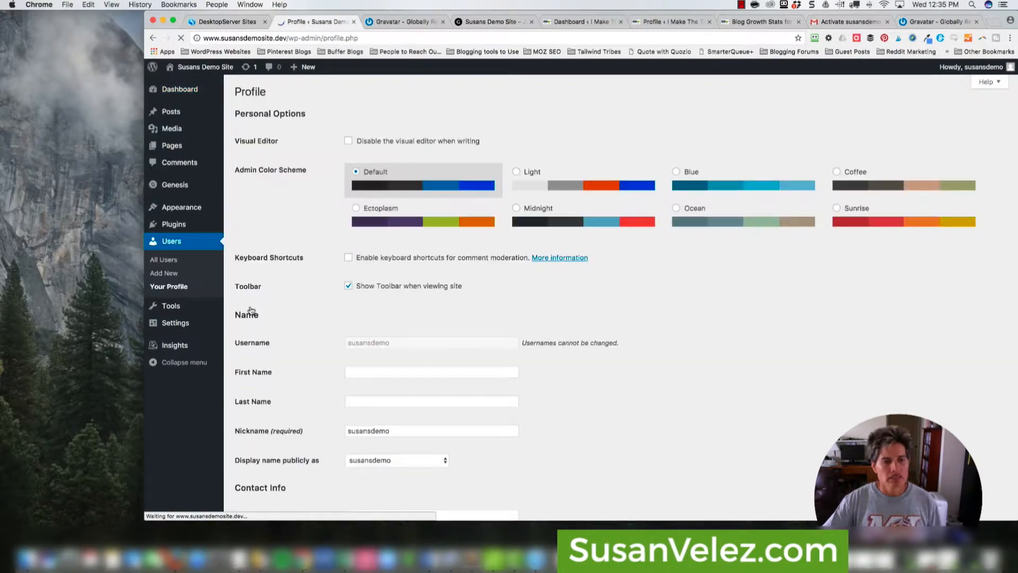
pyautogui.scroll(-15, 496, 316)
pyautogui.scroll(4, 518, 317)
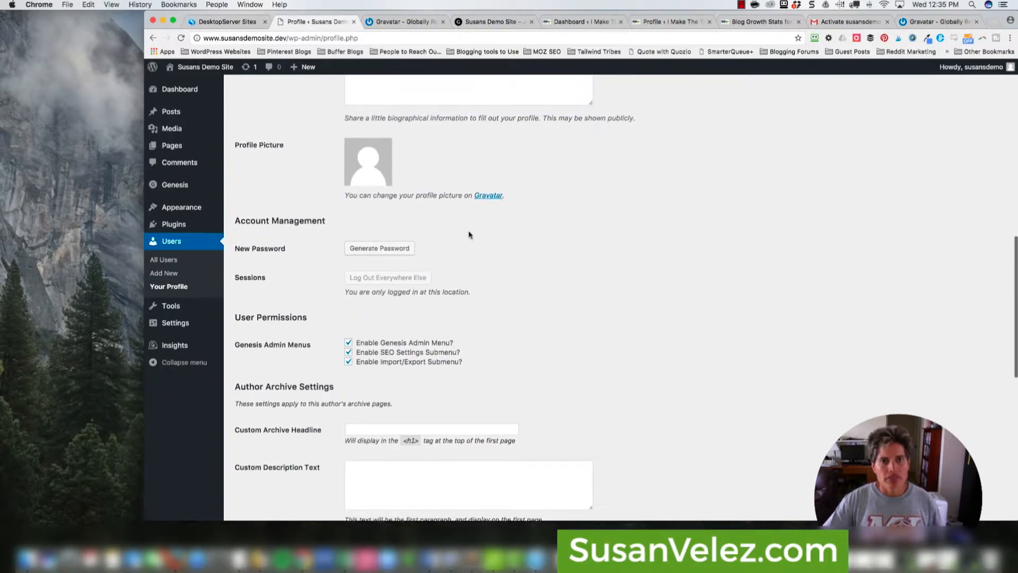
pyautogui.scroll(5, 469, 242)
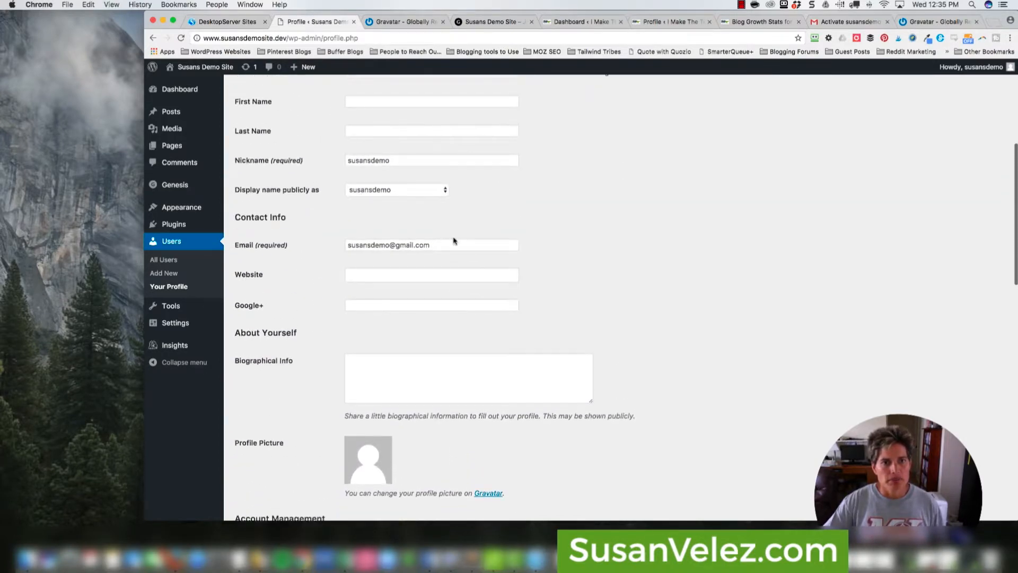
# - Close the leftover demo site tabs and the Gravatar confirmation-email page
pyautogui.scroll(-3, 454, 239)
pyautogui.click(499, 23)
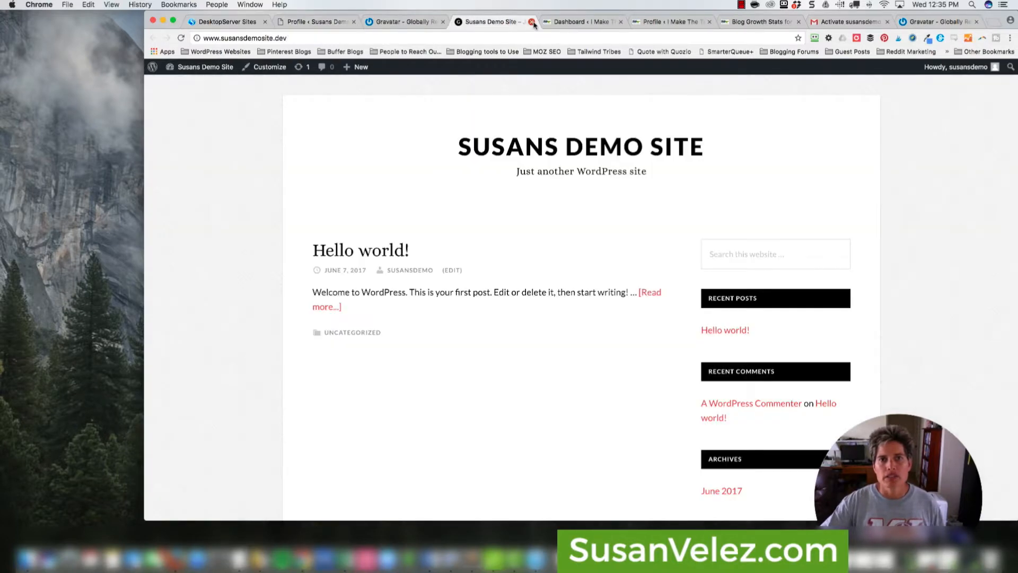
pyautogui.click(531, 21)
pyautogui.click(419, 21)
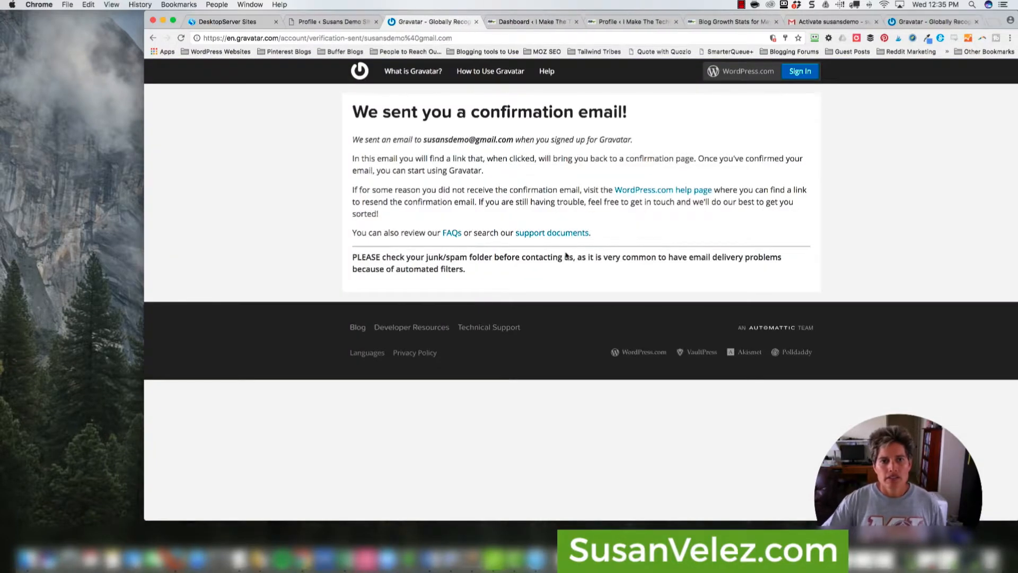
pyautogui.click(476, 22)
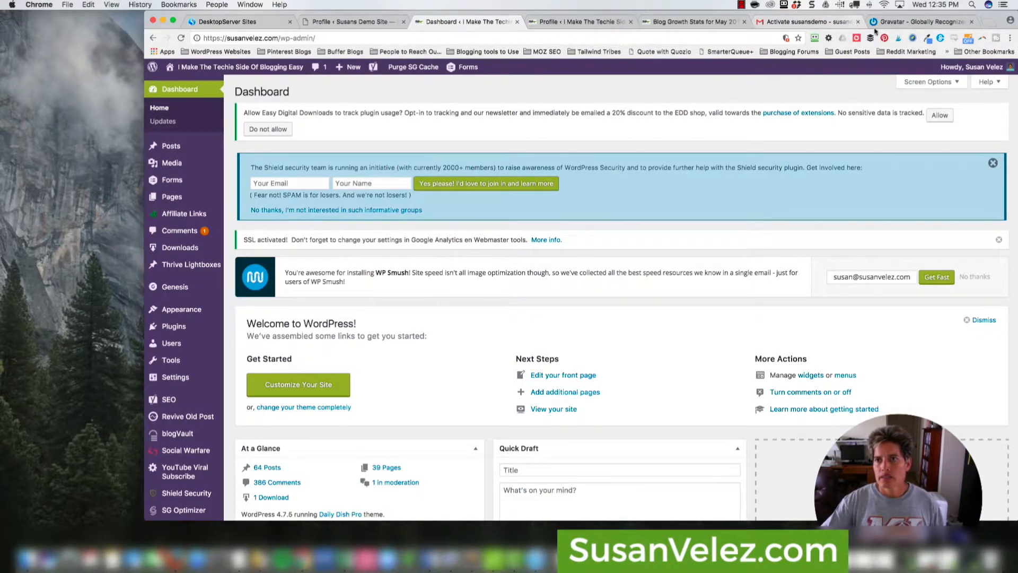
# - Review the Gravatar My Profile details, then return to the WordPress profile tab
pyautogui.click(891, 21)
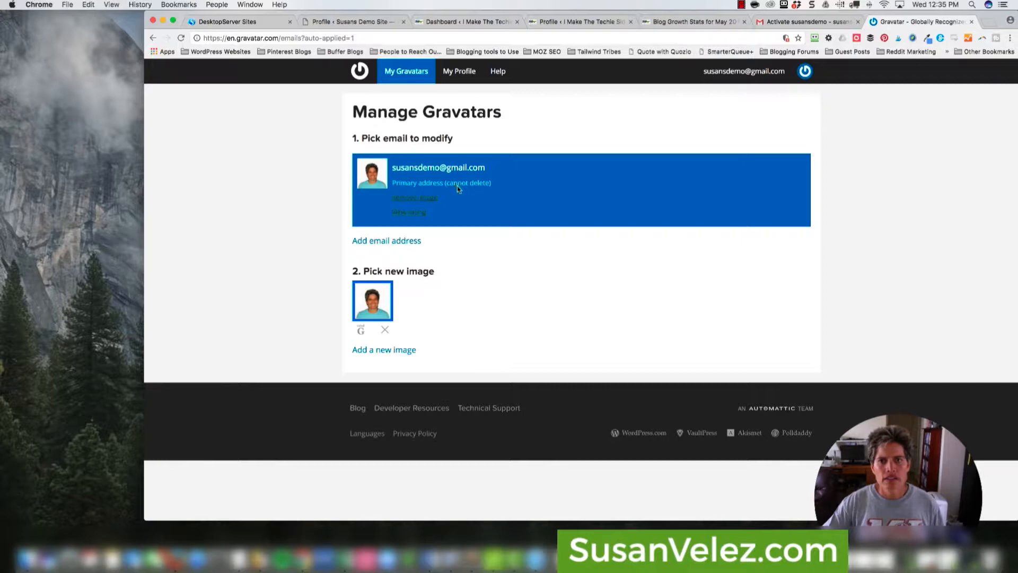
pyautogui.click(459, 71)
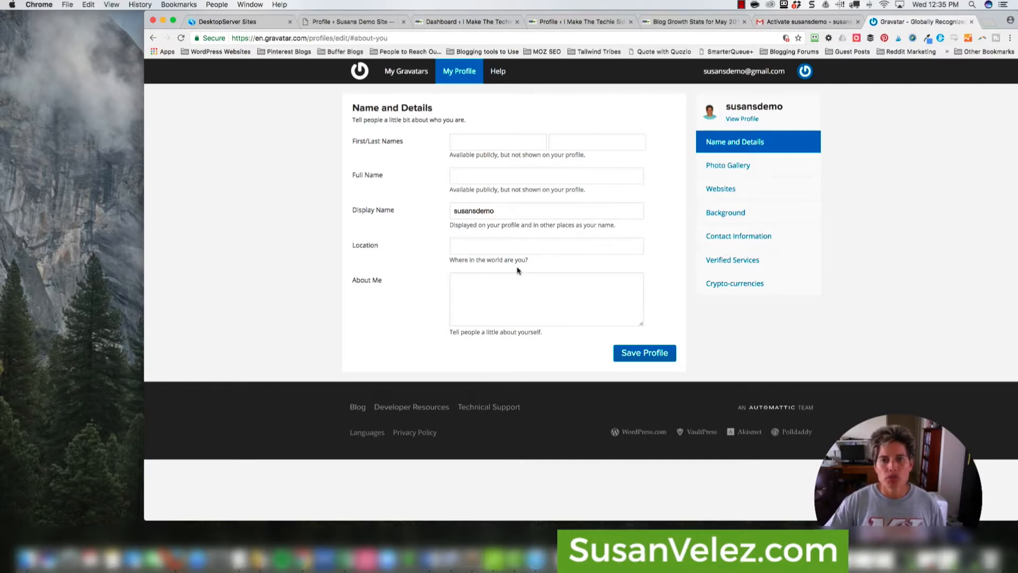
pyautogui.click(347, 21)
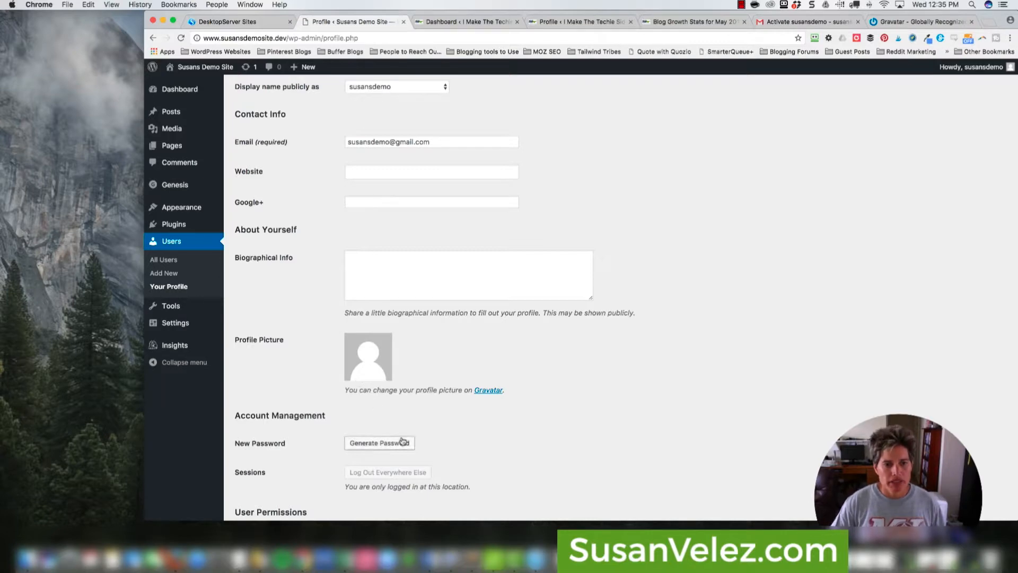
# - Enter the bio 'This is my gravatar pic.' in Biographical Info
pyautogui.click(392, 263)
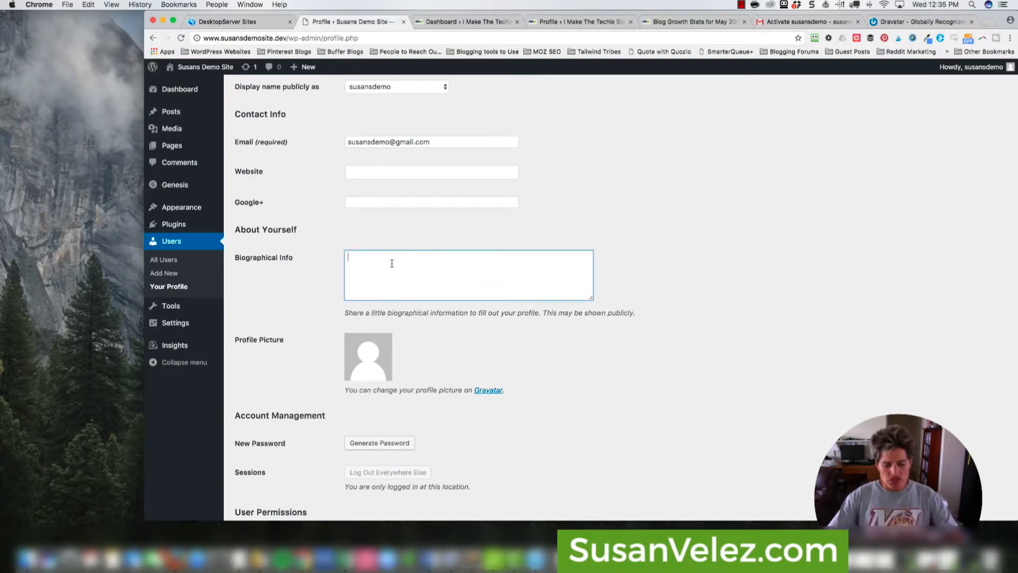
pyautogui.write('This is my gravatar pic.')
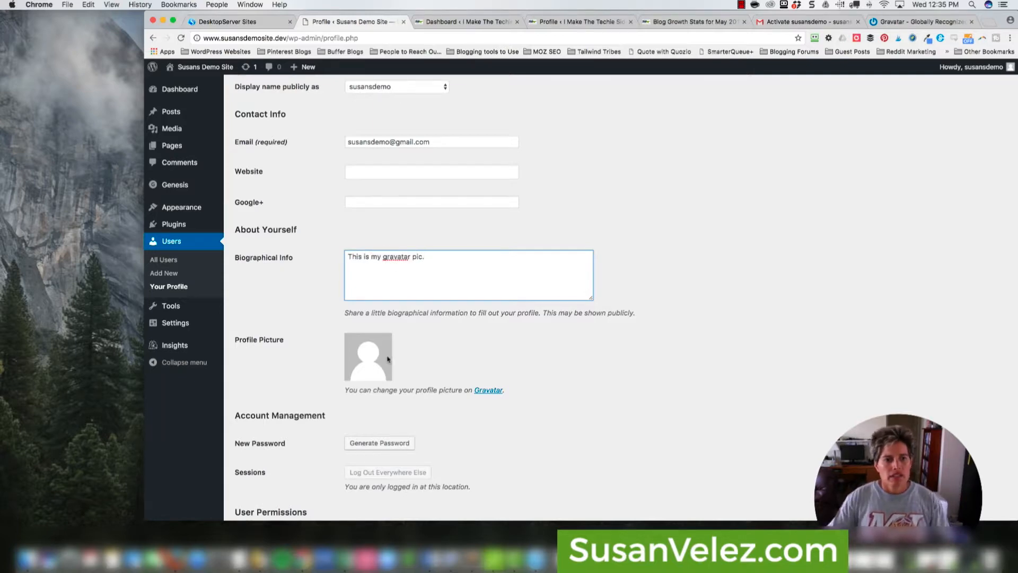
pyautogui.scroll(-5, 388, 359)
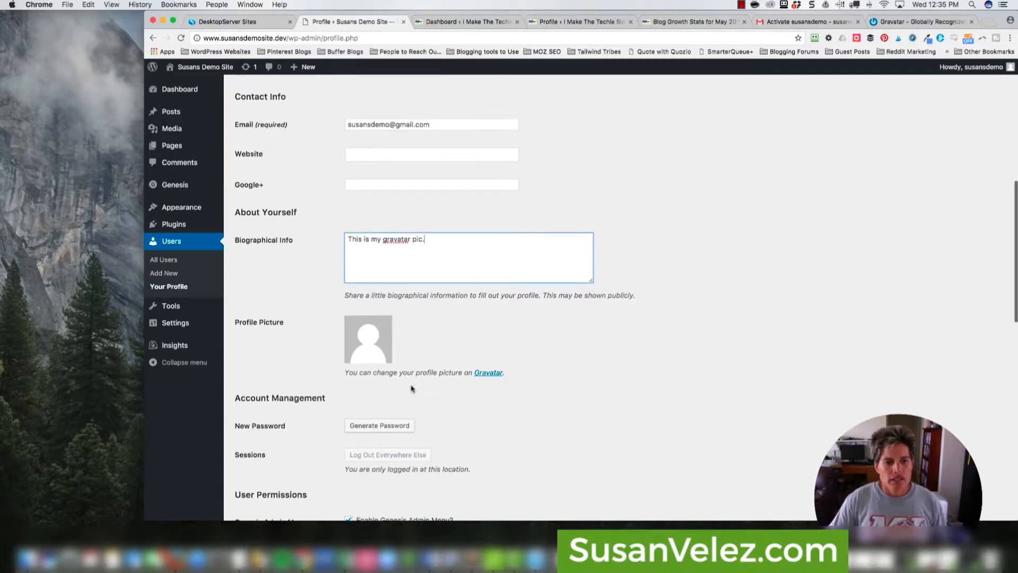
pyautogui.scroll(-4, 400, 389)
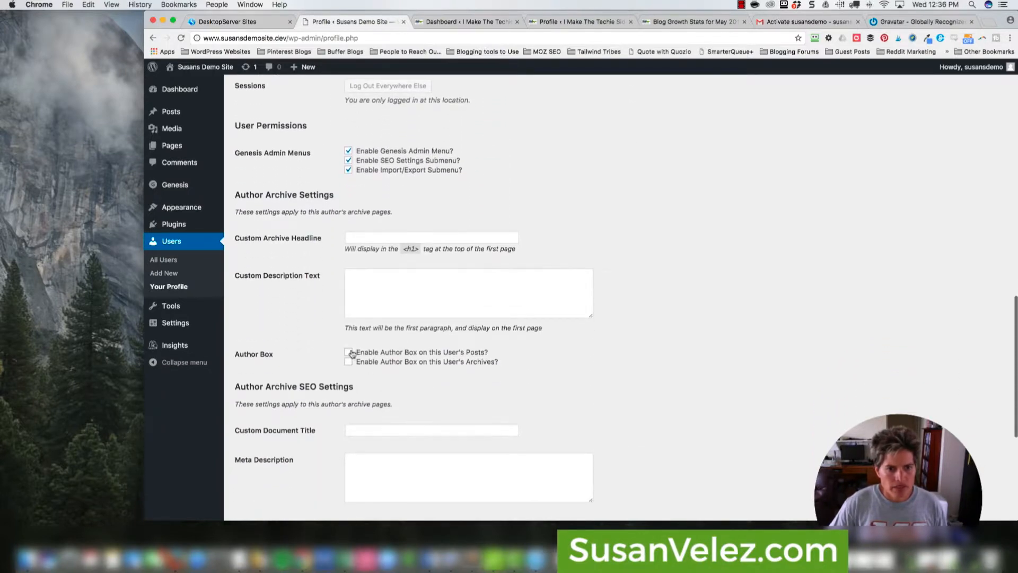
# - Enable the author box on posts and archives and save with Update Profile
pyautogui.click(348, 352)
pyautogui.click(348, 362)
pyautogui.scroll(-6, 371, 377)
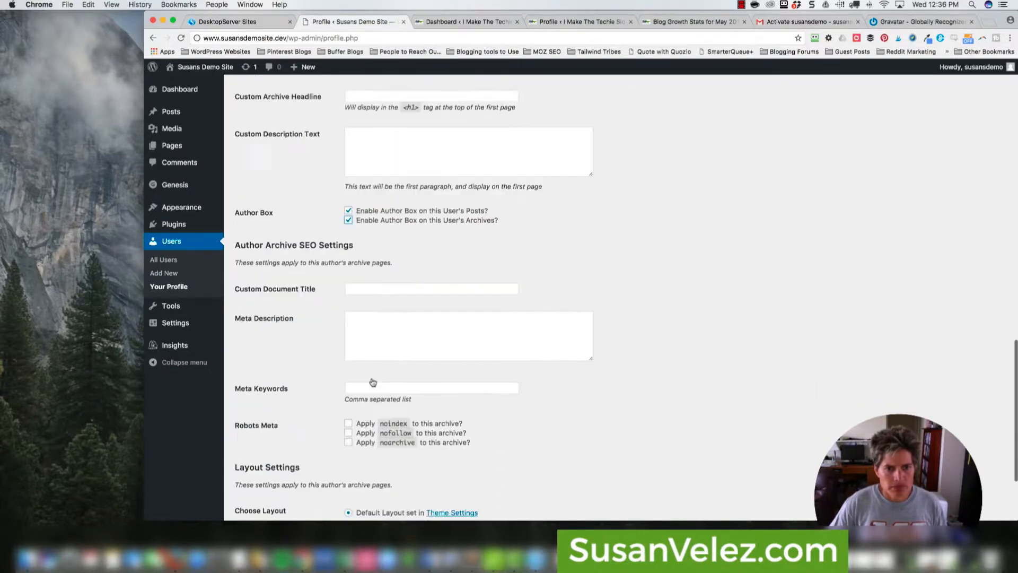
pyautogui.click(276, 470)
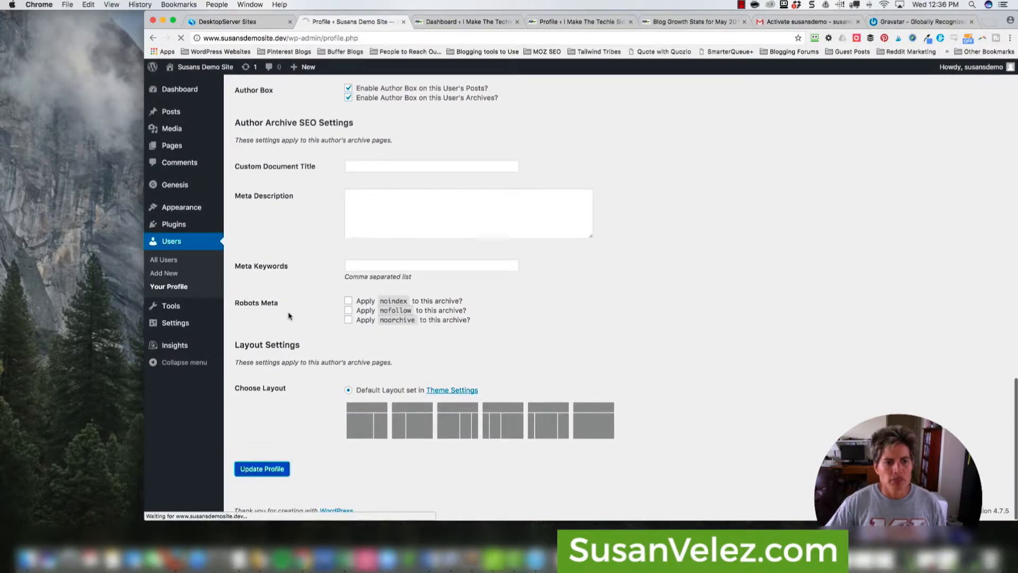
pyautogui.scroll(-10, 291, 318)
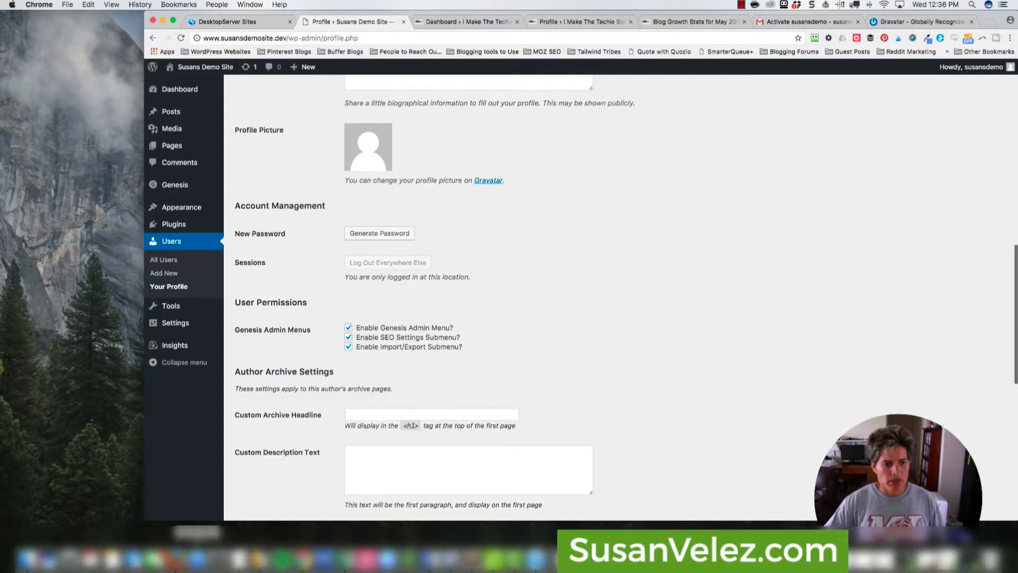
pyautogui.click(175, 558)
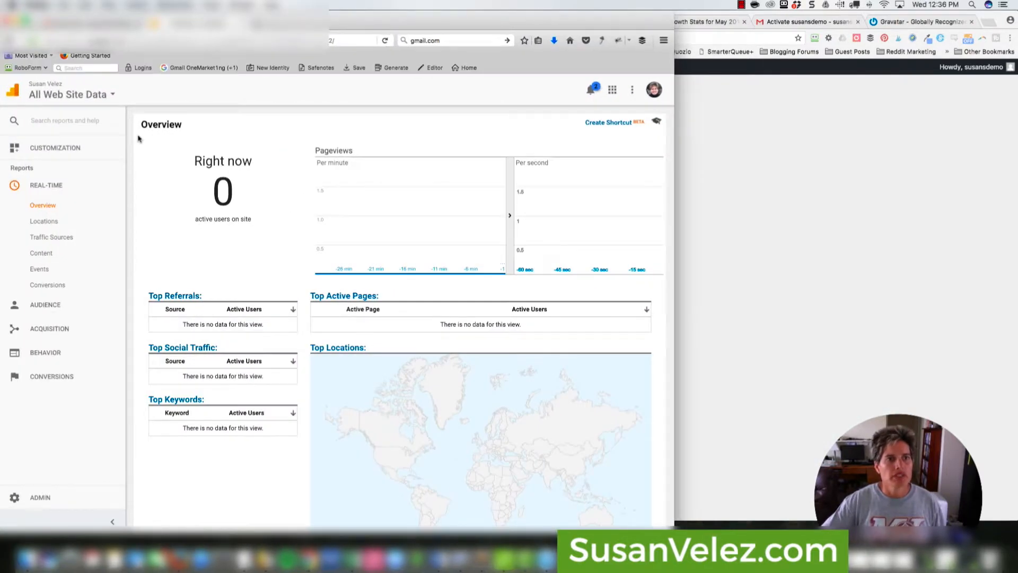
# - Load the localhost development sites list in a new Firefox tab
pyautogui.press('super+t')
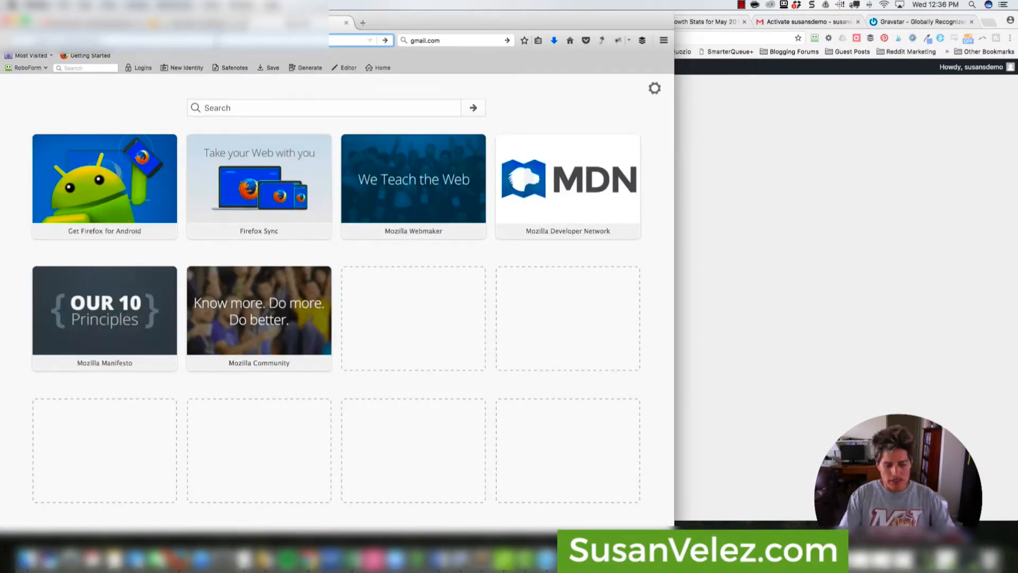
pyautogui.write('localhost')
pyautogui.press('Return')
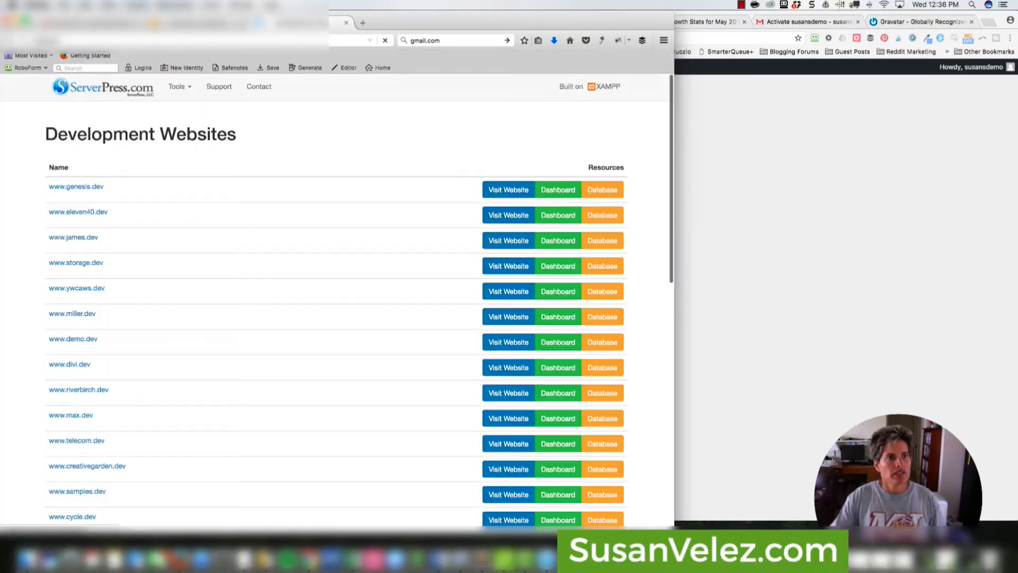
pyautogui.scroll(-20, 243, 390)
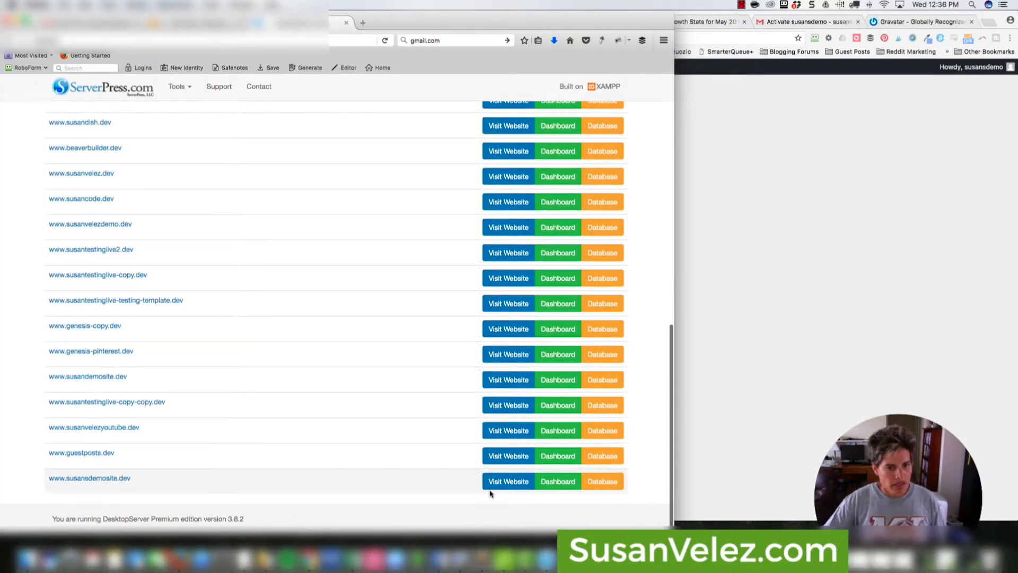
# - Log into susansdemosite.dev as administrator via Bypass Login and open Your Profile
pyautogui.click(554, 481)
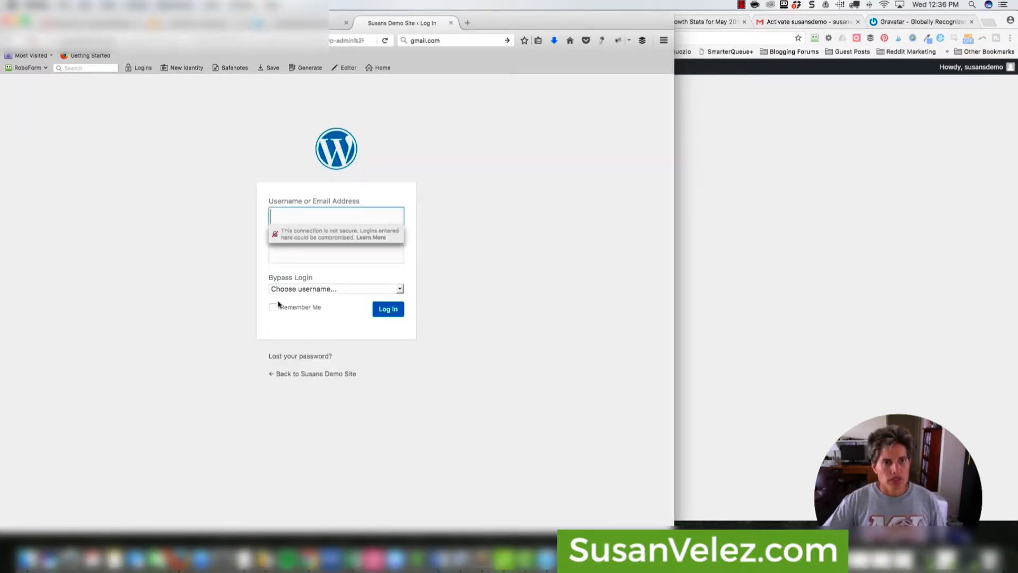
pyautogui.click(287, 290)
pyautogui.click(289, 309)
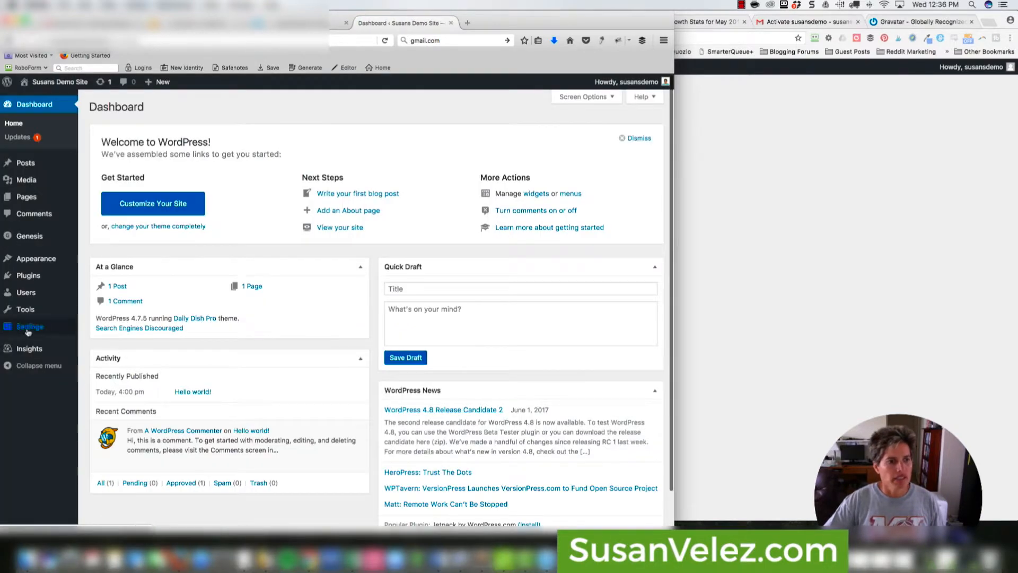
pyautogui.moveTo(28, 293)
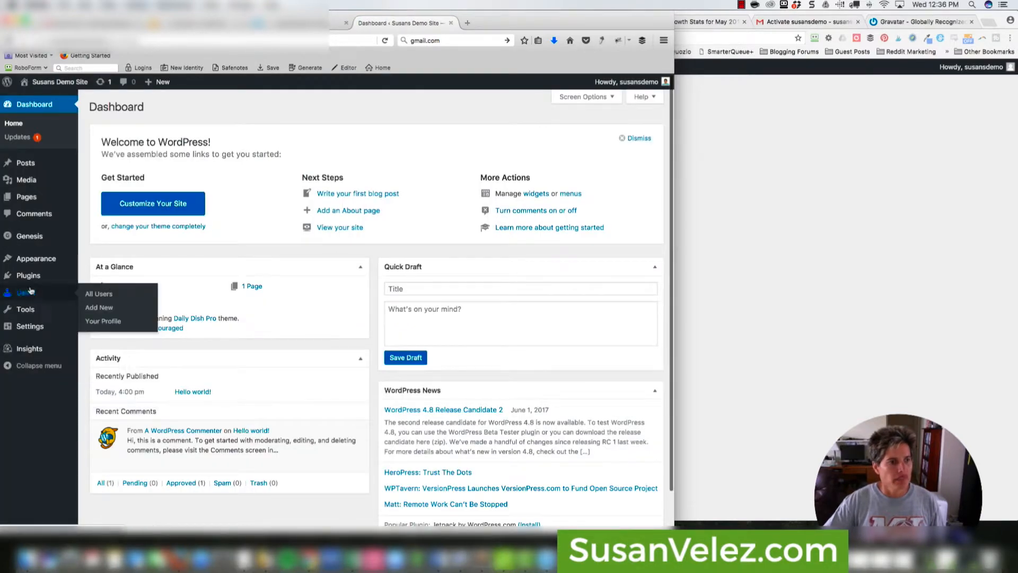
pyautogui.click(103, 321)
pyautogui.scroll(-10, 464, 369)
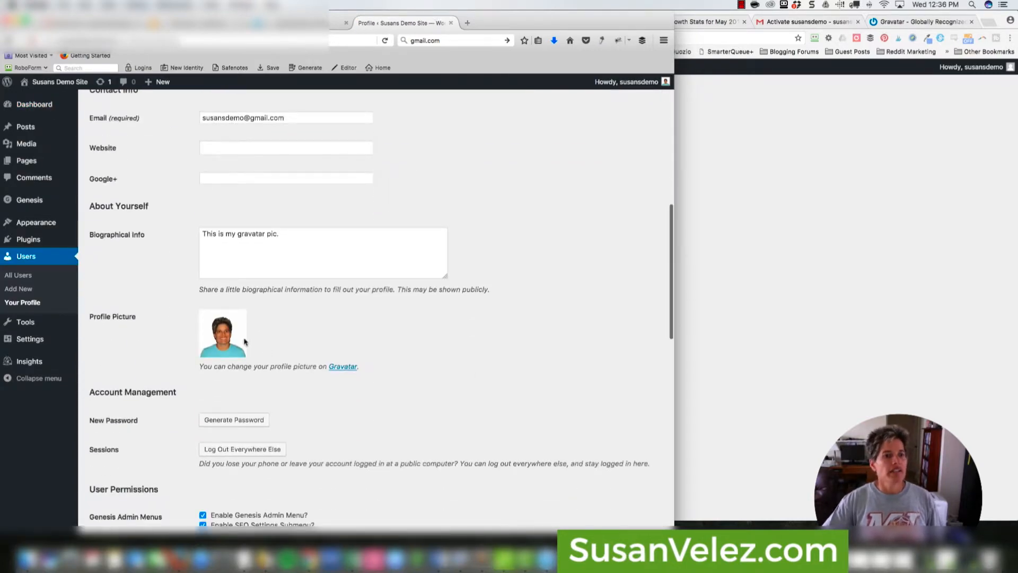
pyautogui.click(893, 292)
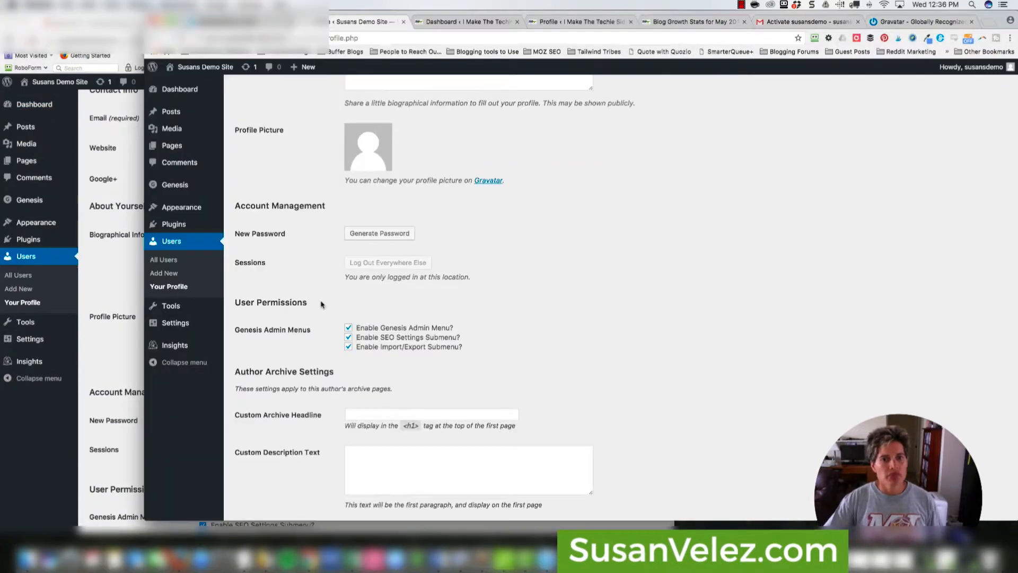
# - Close the Techie Side dashboard, Techie Side profile and Blog Growth Stats tabs
pyautogui.scroll(-2, 366, 188)
pyautogui.scroll(3, 363, 227)
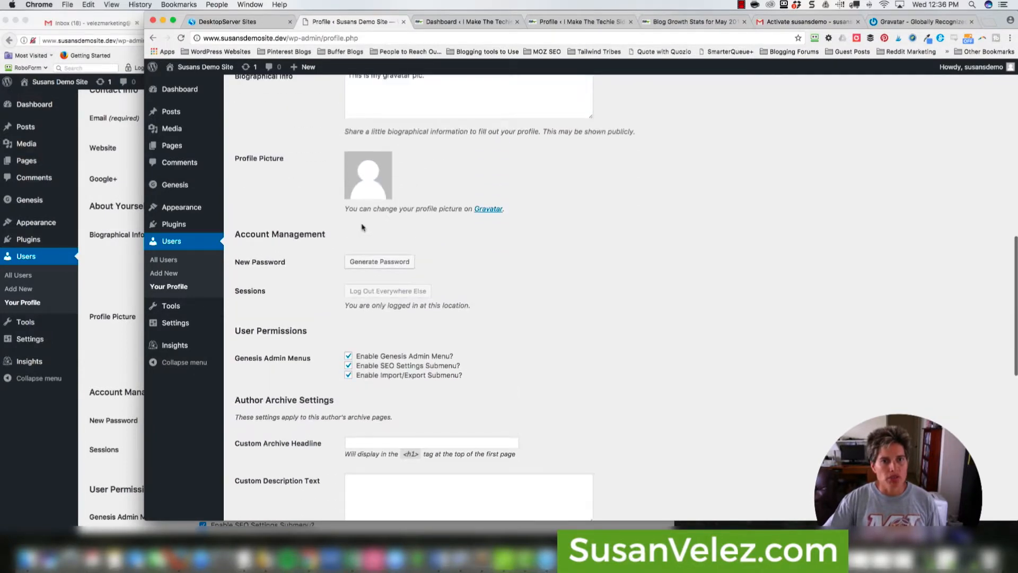
pyautogui.click(517, 21)
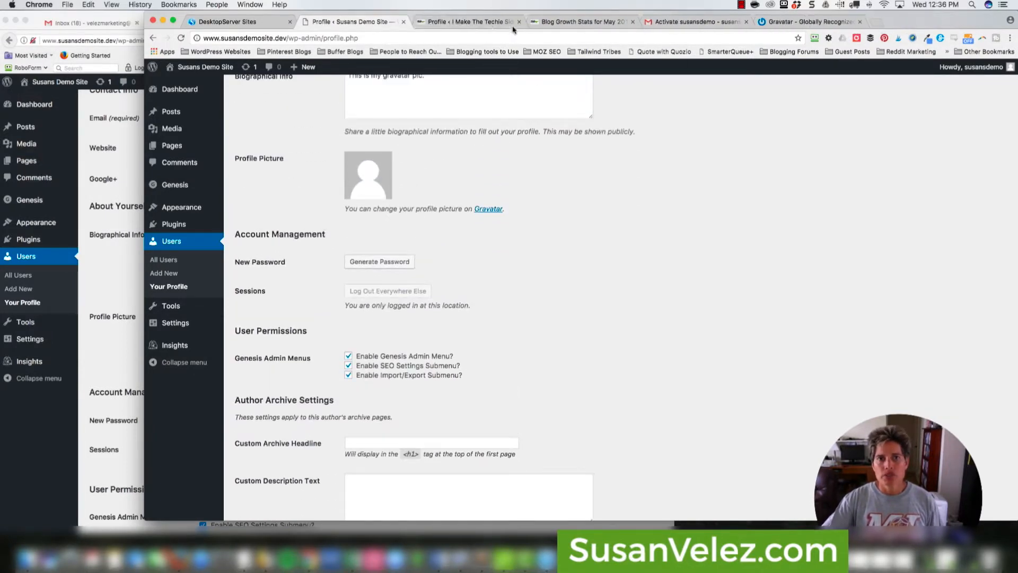
pyautogui.click(517, 22)
pyautogui.click(517, 21)
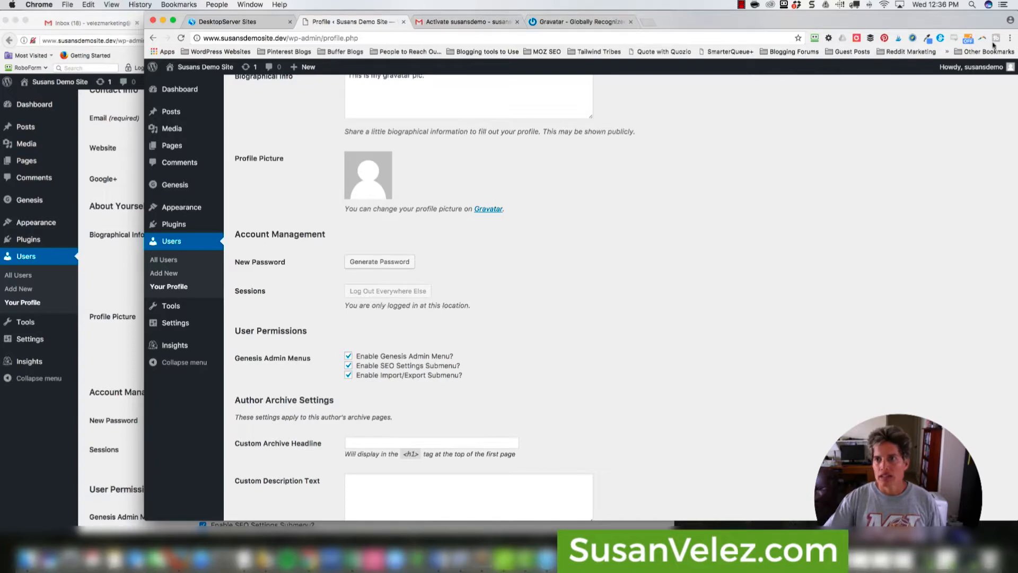
# - Clear Chrome's history, cookies and cached files from the beginning of time
pyautogui.click(1009, 37)
pyautogui.moveTo(925, 161)
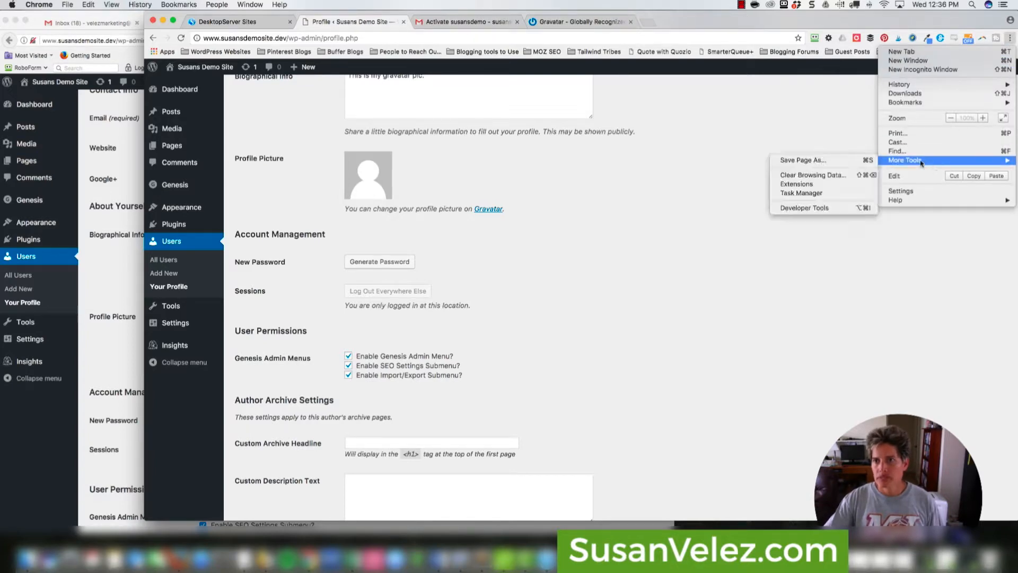
pyautogui.click(816, 175)
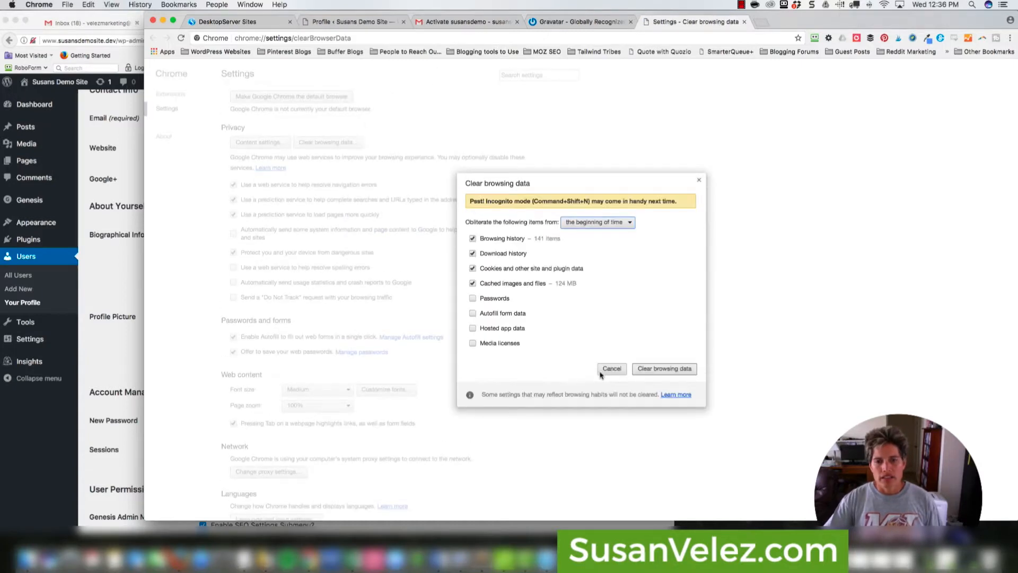
pyautogui.click(649, 369)
# - Close the Gravatar, activation email, WordPress profile and DesktopServer Sites tabs
pyautogui.click(631, 22)
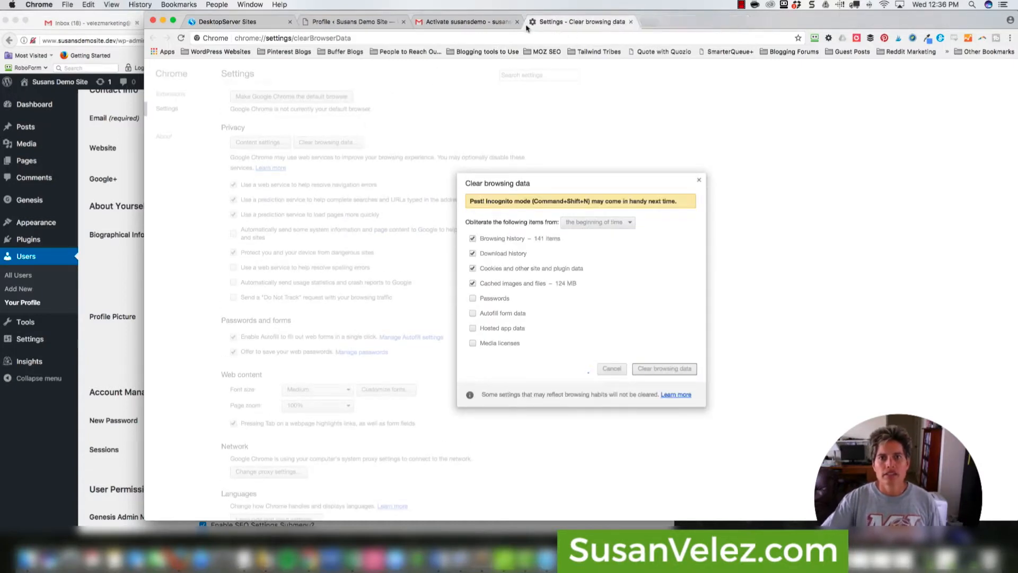
pyautogui.click(517, 22)
pyautogui.click(405, 23)
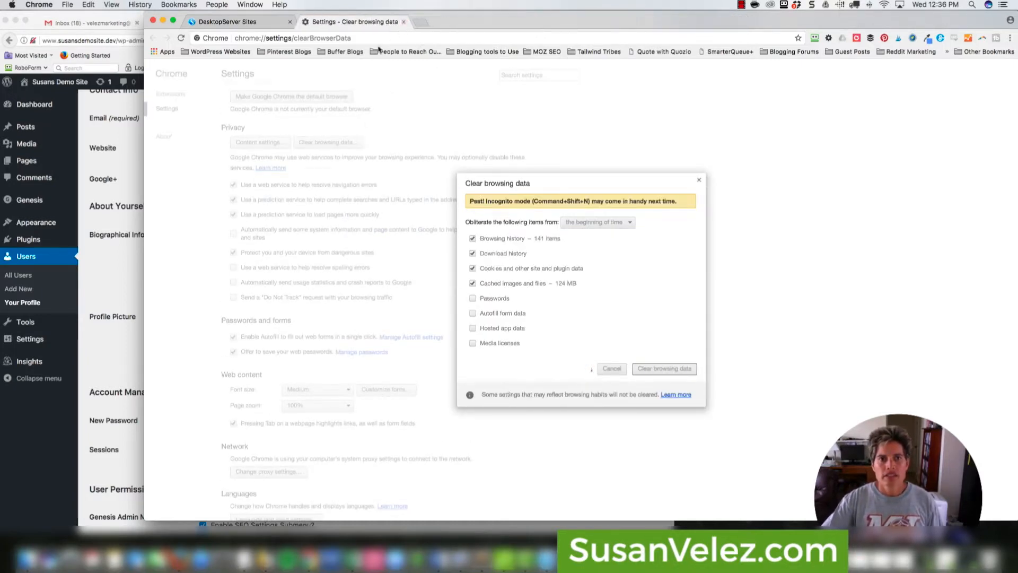
pyautogui.click(290, 22)
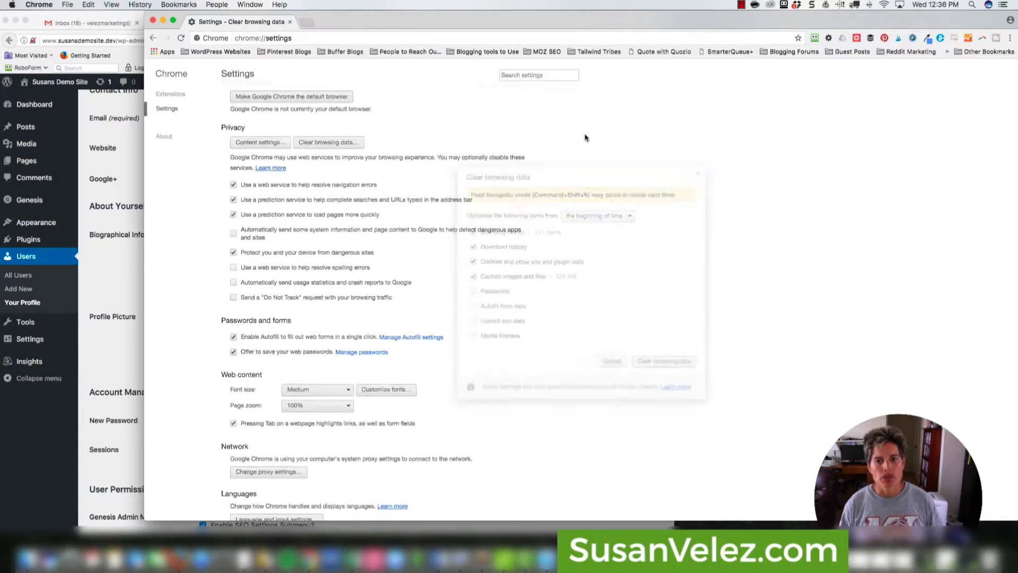
# - Load the localhost development sites list in a new tab
pyautogui.click(307, 21)
pyautogui.write('localhost')
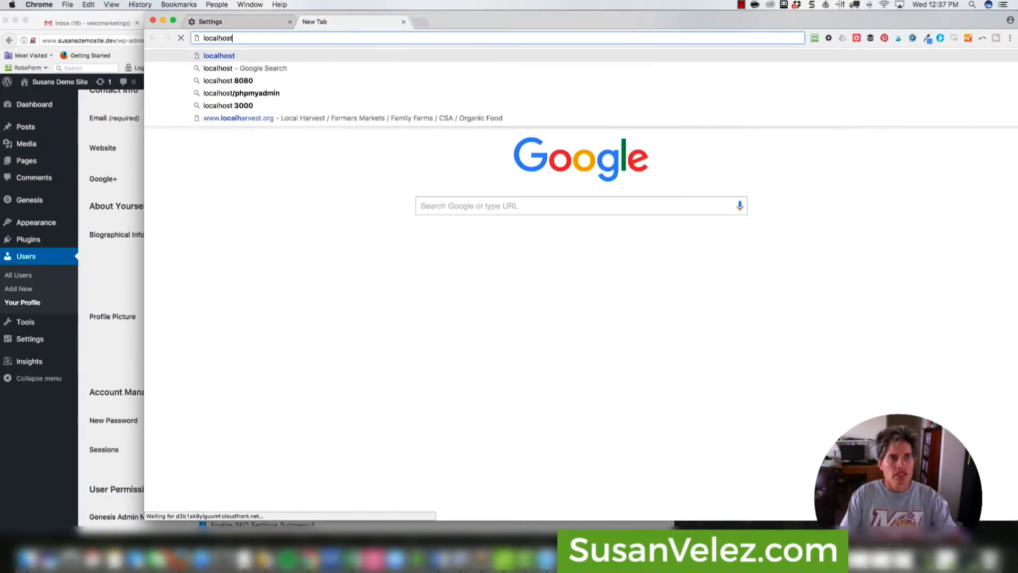
pyautogui.press('Return')
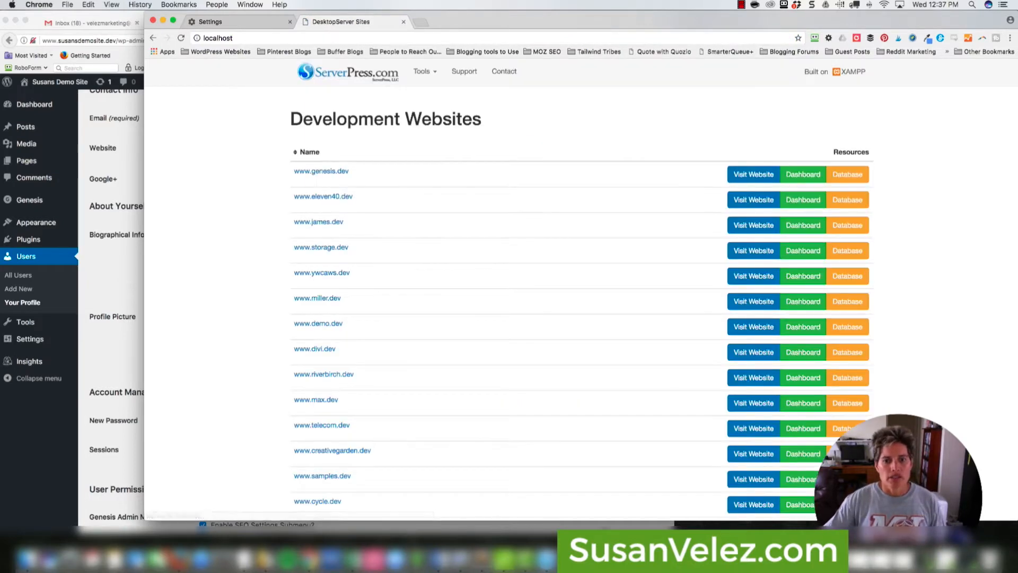
pyautogui.scroll(-10, 656, 475)
pyautogui.scroll(2, 656, 475)
# - Log into susansdemosite as administrator via Bypass Login and open Your Profile
pyautogui.click(802, 466)
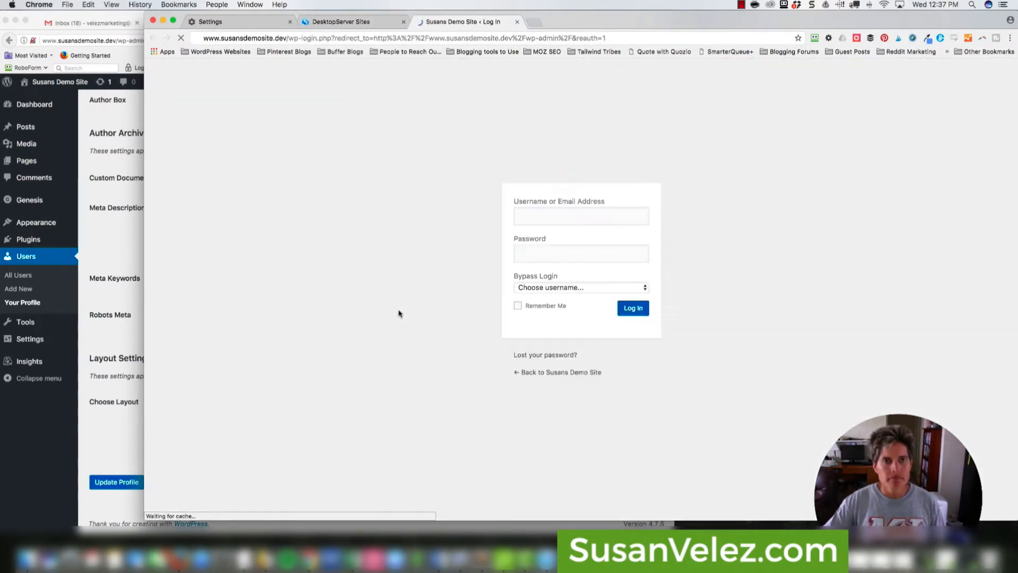
pyautogui.click(546, 287)
pyautogui.click(538, 299)
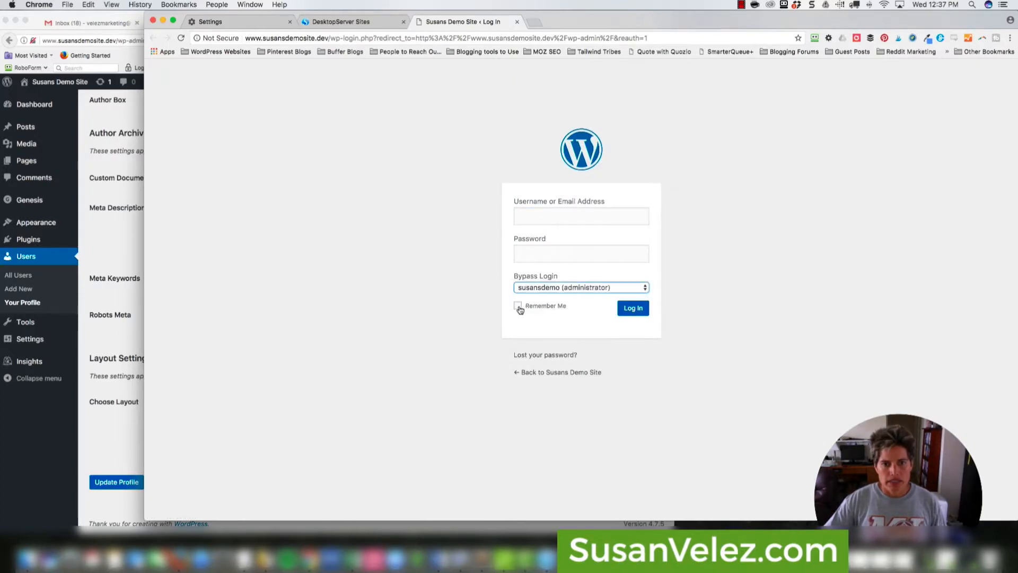
pyautogui.click(518, 306)
pyautogui.click(633, 308)
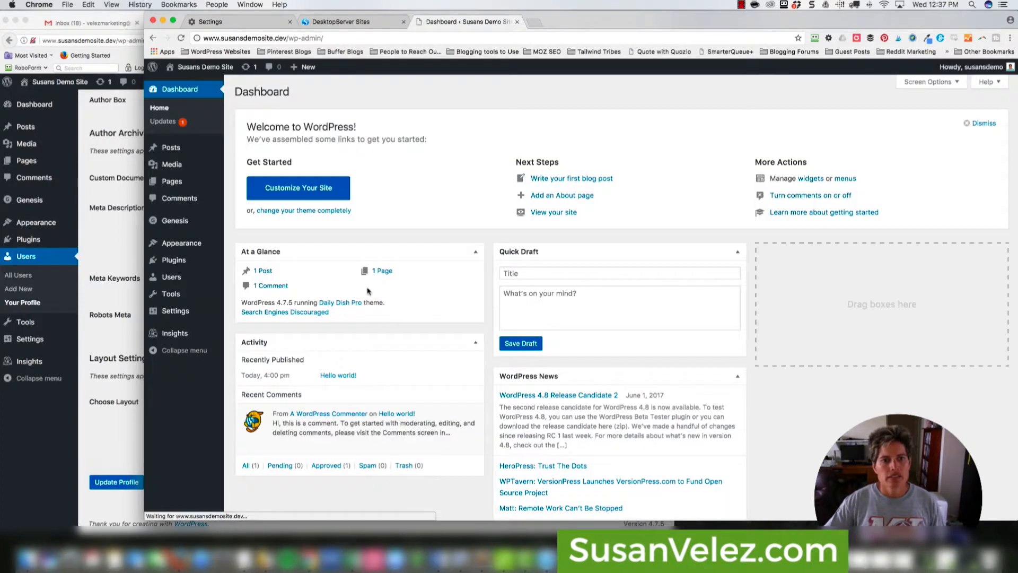
pyautogui.moveTo(181, 306)
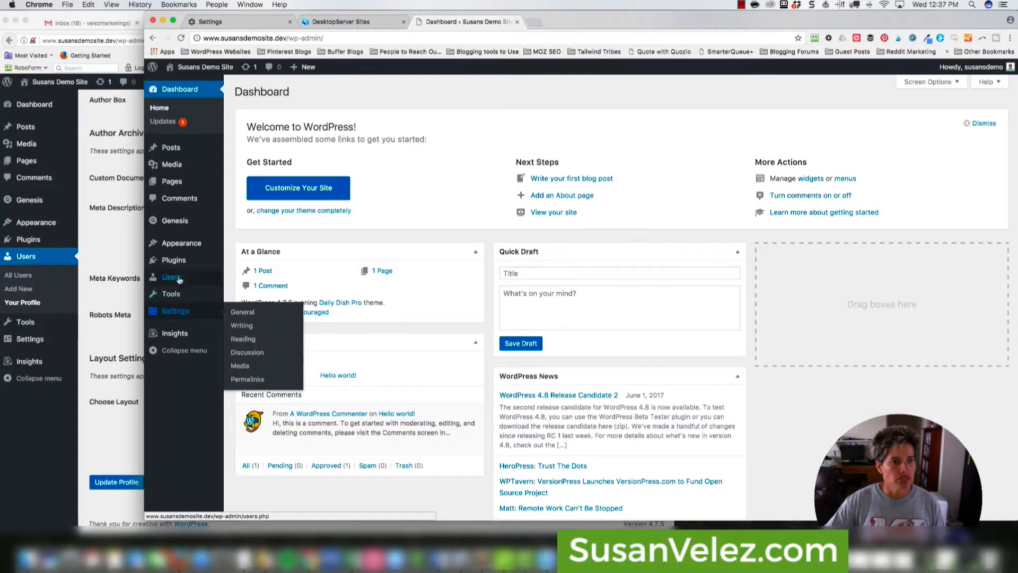
pyautogui.click(248, 305)
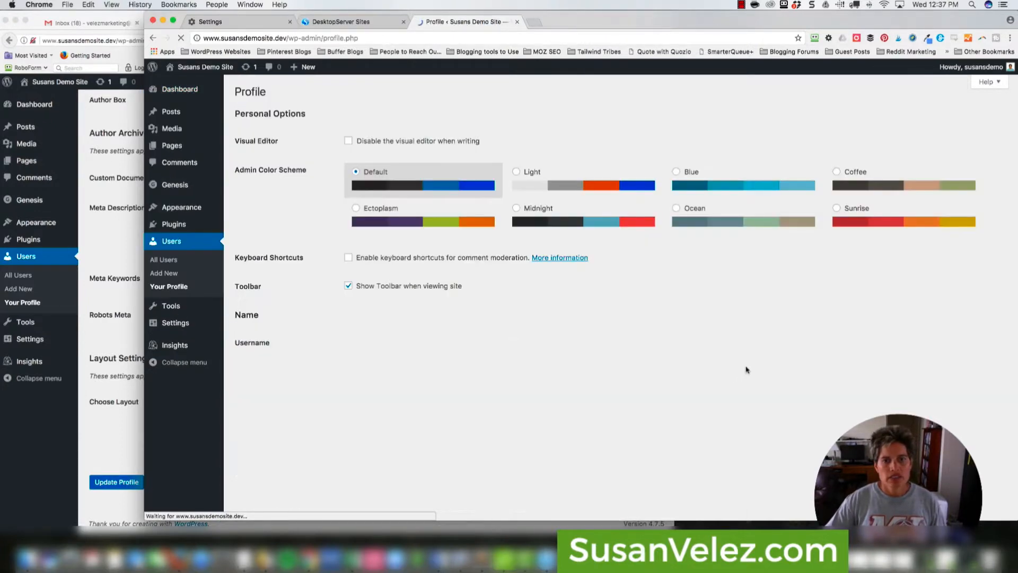
pyautogui.scroll(-12, 350, 209)
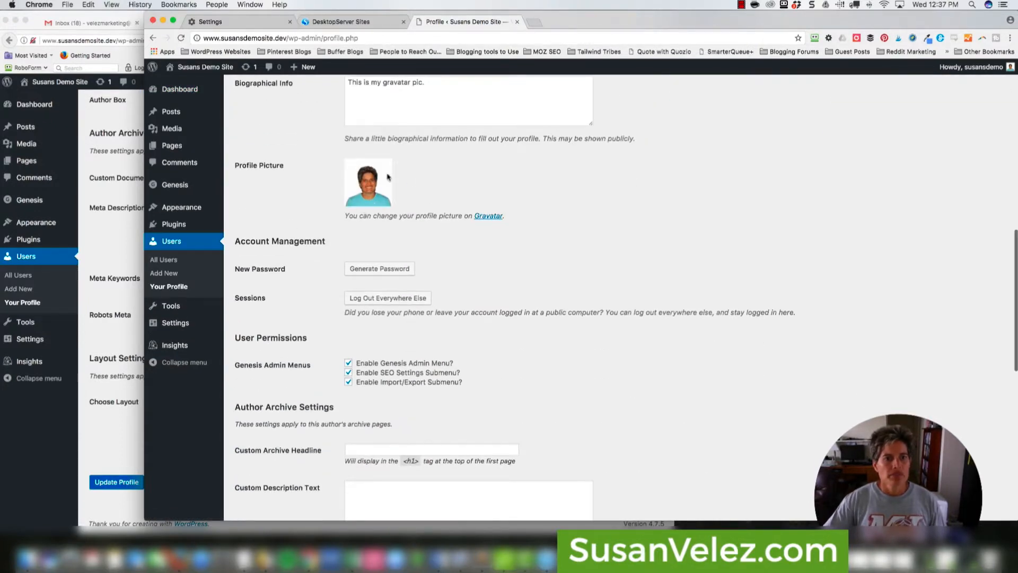
# - View the demo site's homepage via Visit Site, then return to the Profile tab
pyautogui.moveTo(196, 68)
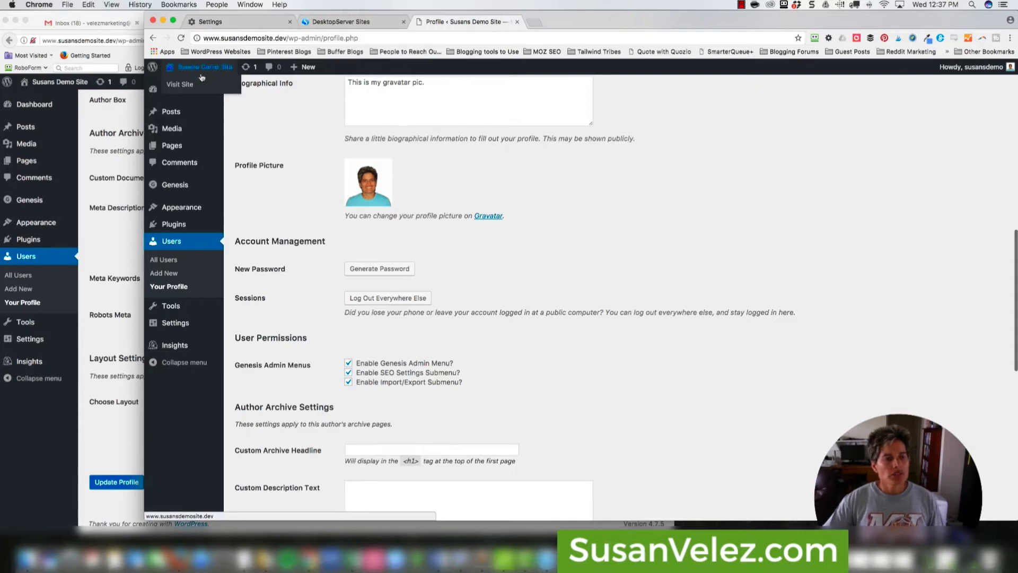
pyautogui.click(537, 22)
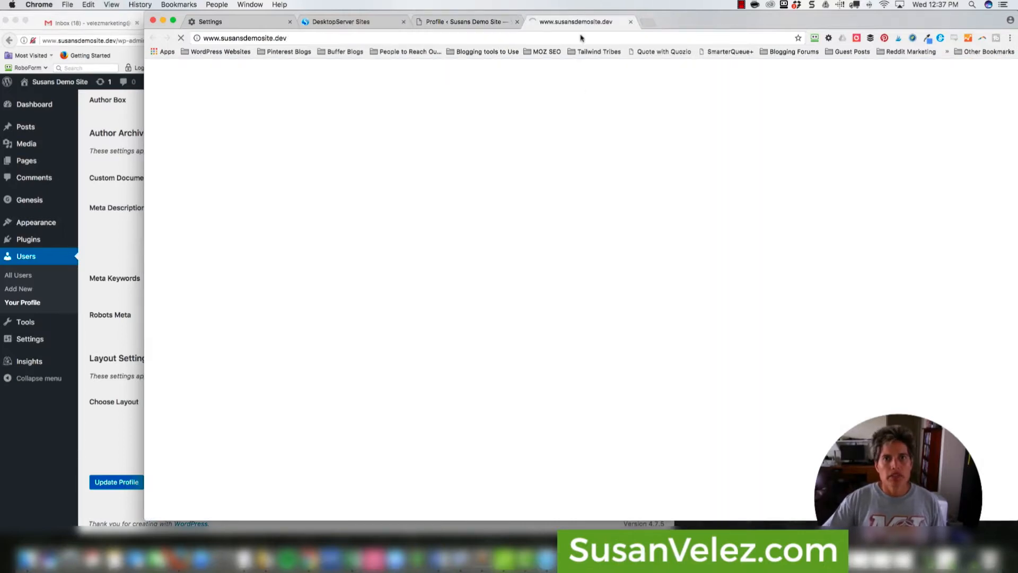
pyautogui.scroll(-5, 522, 267)
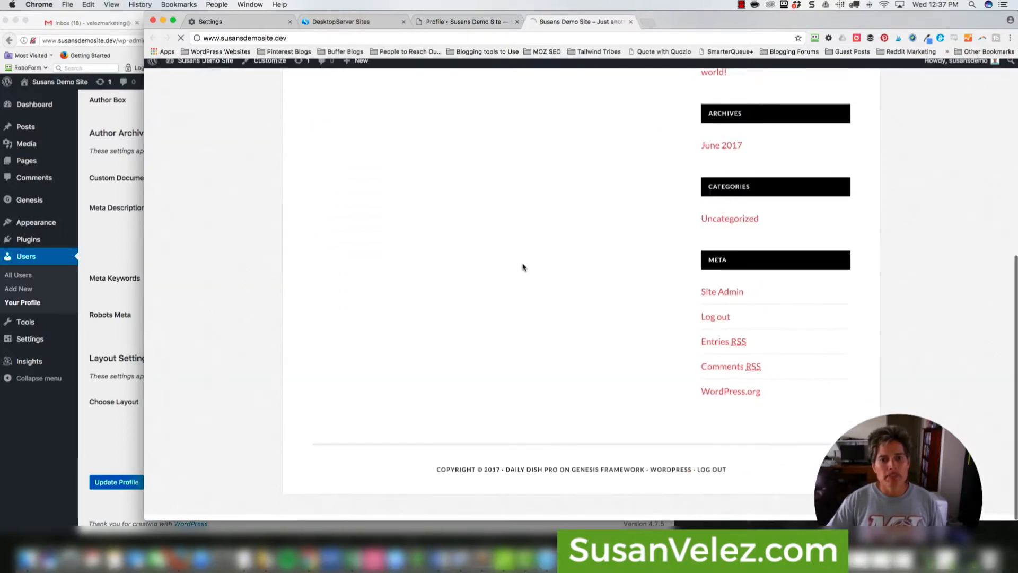
pyautogui.scroll(2, 480, 366)
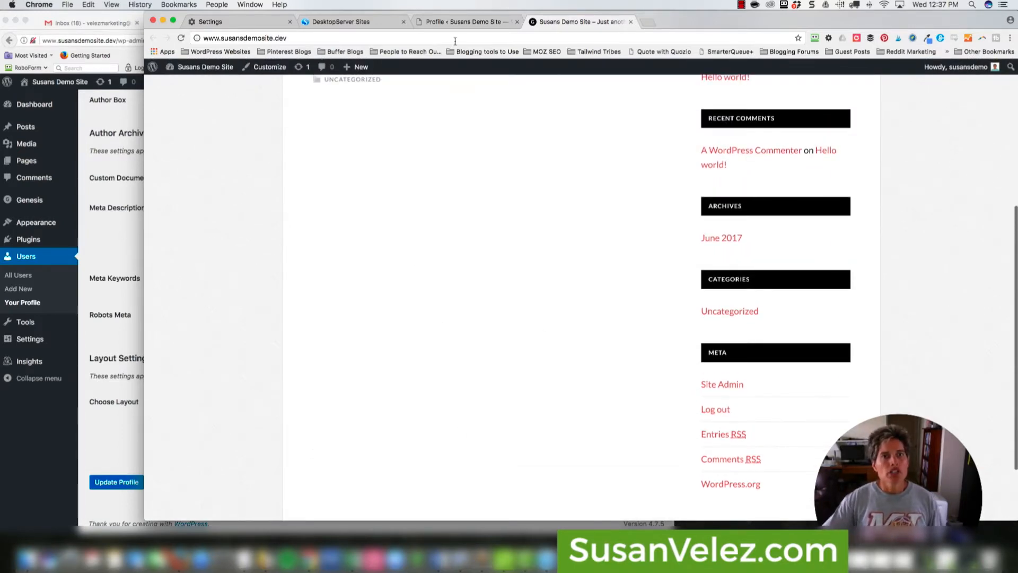
pyautogui.click(457, 21)
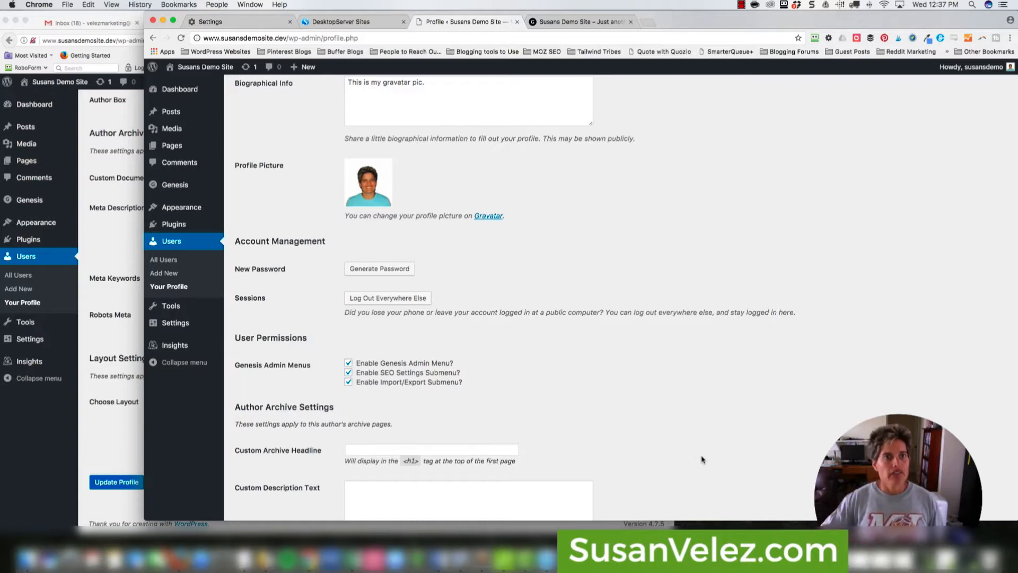
# - Select and inspect the 'This is my gravatar pic.' Biographical Info text
pyautogui.scroll(5, 405, 202)
pyautogui.click(403, 247)
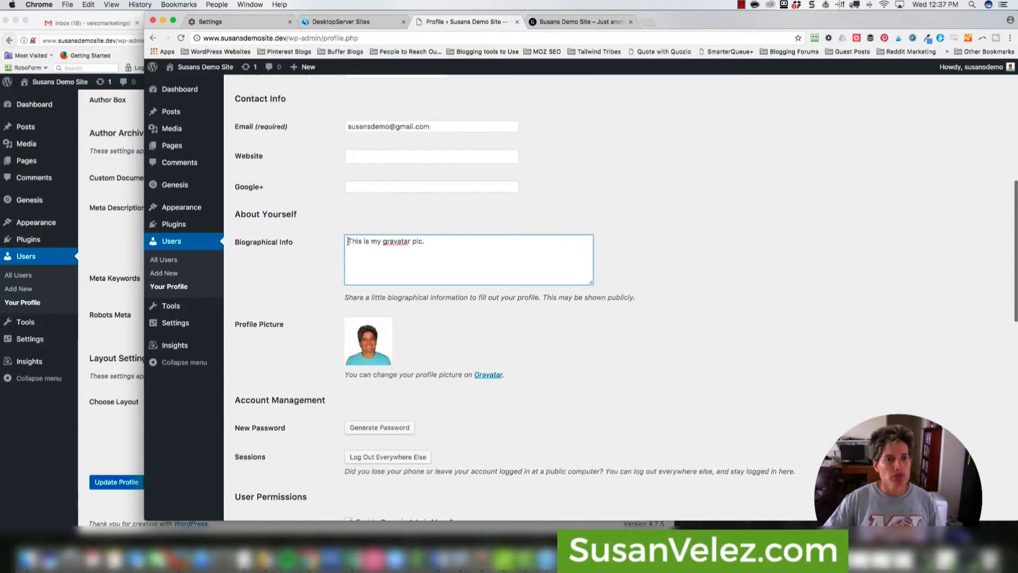
pyautogui.moveTo(348, 241); pyautogui.dragTo(421, 244)
pyautogui.click(292, 244)
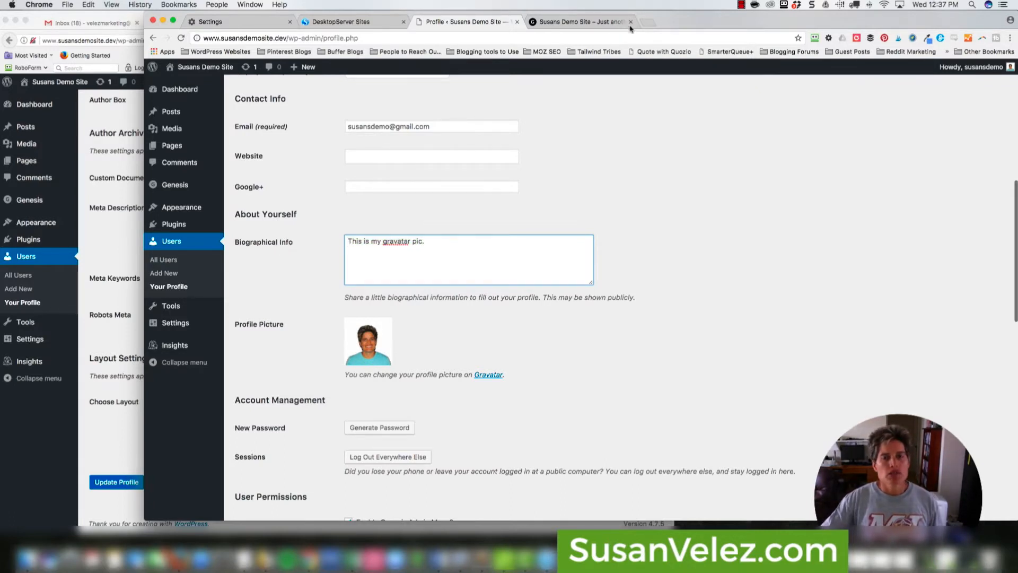
# - Log into susanvelez.com with a saved RoboForm login and open Your Profile
pyautogui.click(648, 23)
pyautogui.click(814, 37)
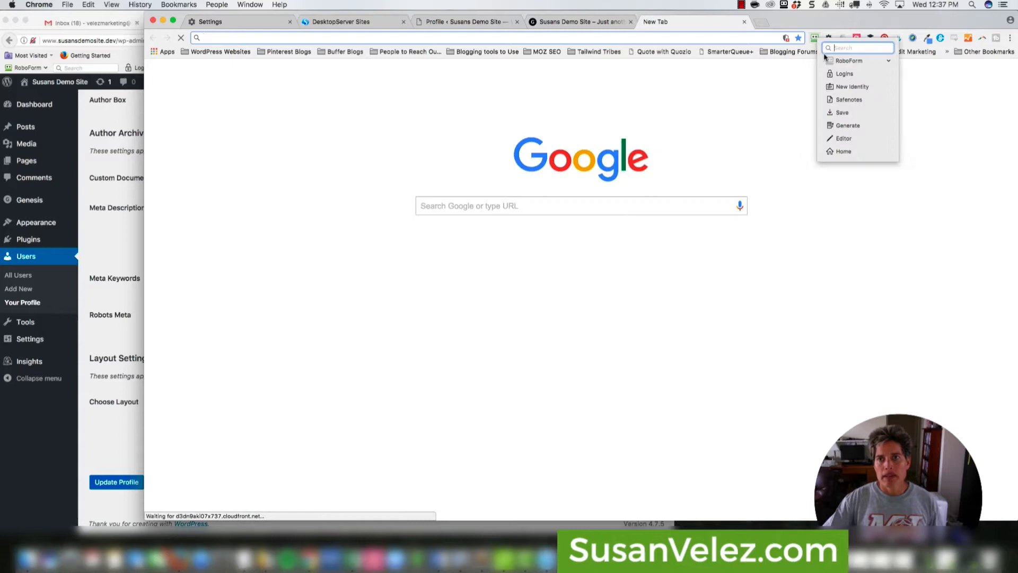
pyautogui.click(841, 76)
pyautogui.click(386, 204)
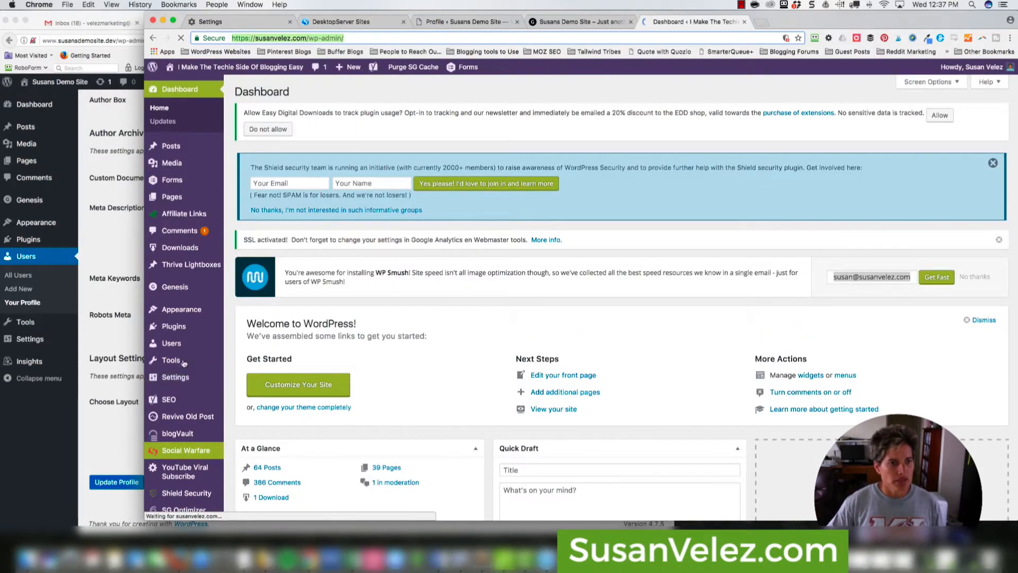
pyautogui.moveTo(182, 336)
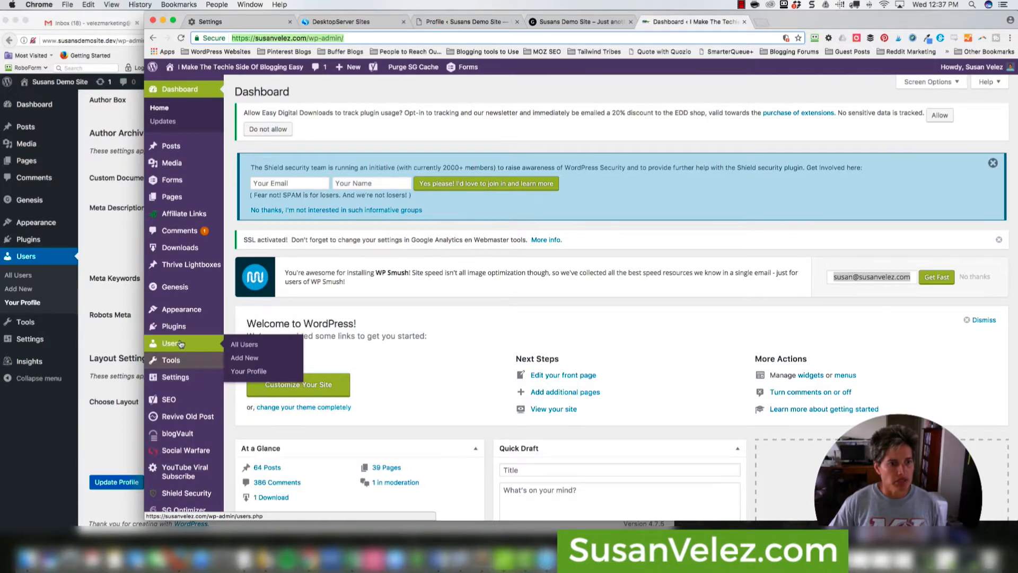
pyautogui.click(247, 371)
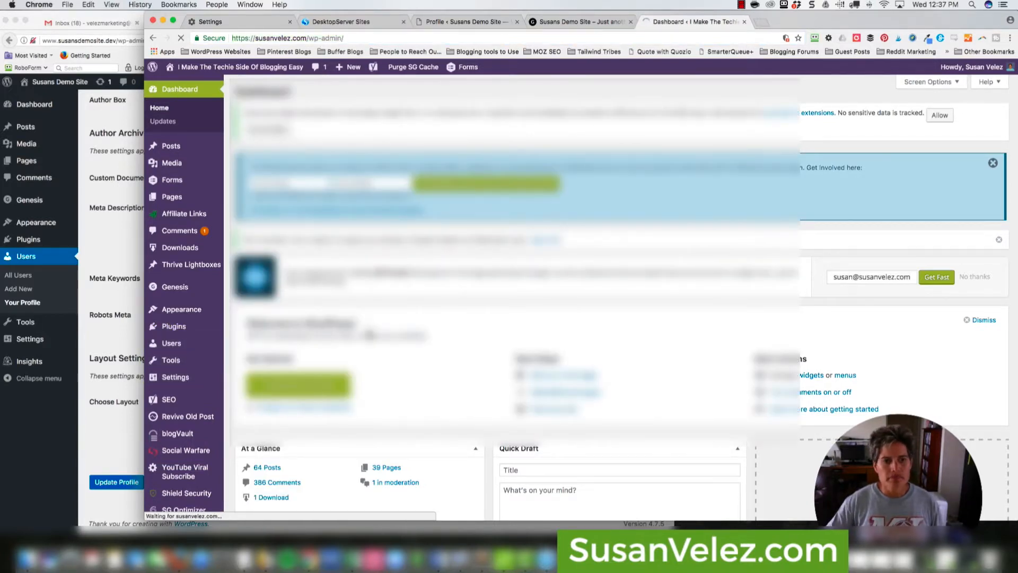
pyautogui.scroll(-20, 424, 351)
pyautogui.scroll(9, 425, 350)
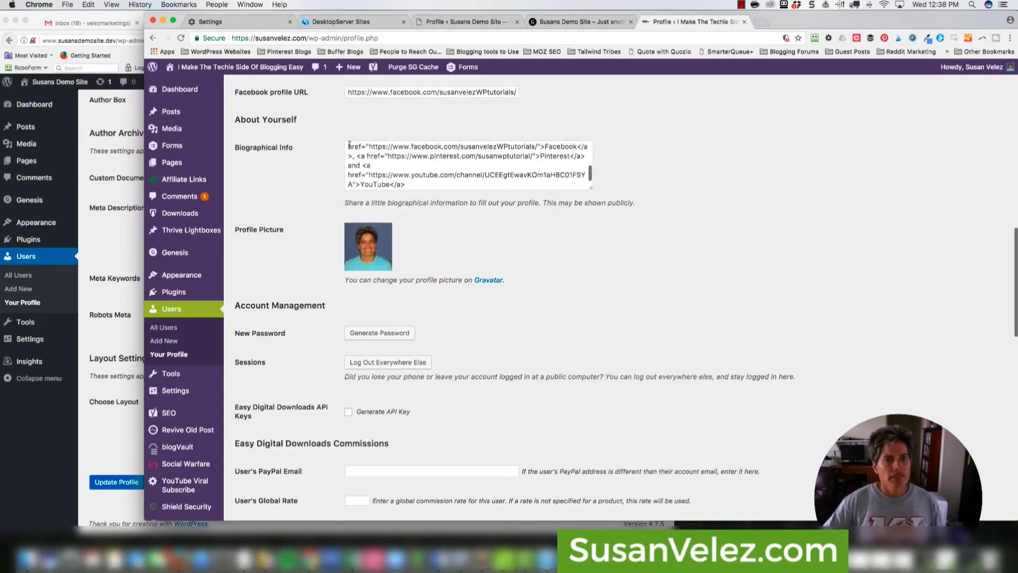
# - Copy the full social-link bio and select the demo profile's bio text
pyautogui.moveTo(348, 146); pyautogui.dragTo(430, 177)
pyautogui.click(431, 176)
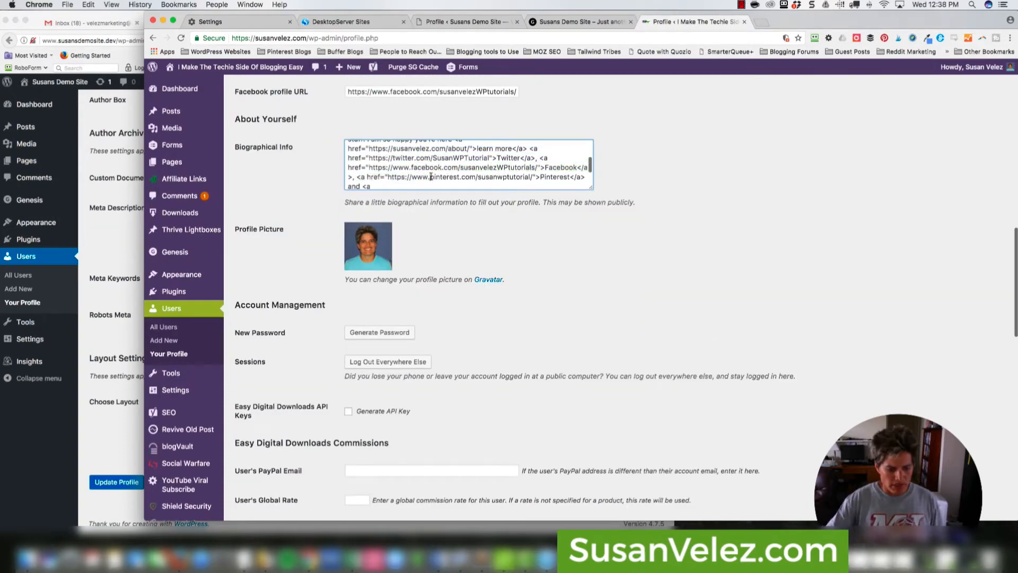
pyautogui.press('super+a')
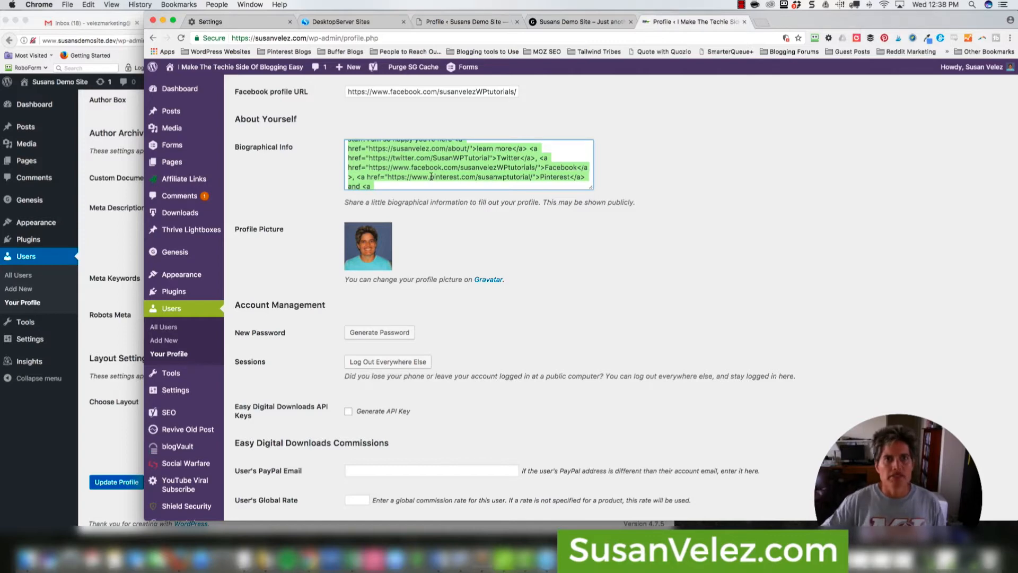
pyautogui.click(439, 22)
pyautogui.press('super+a')
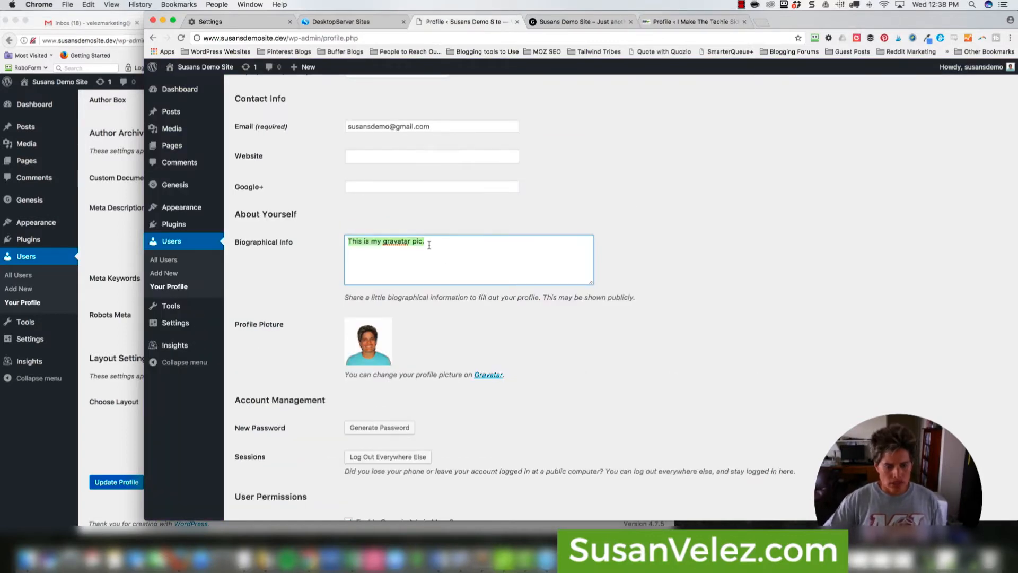
# - Paste the Facebook, Pinterest and YouTube links bio, save, and return to susanvelez.com
pyautogui.press('super+v')
pyautogui.scroll(-1, 552, 305)
pyautogui.scroll(-10, 552, 305)
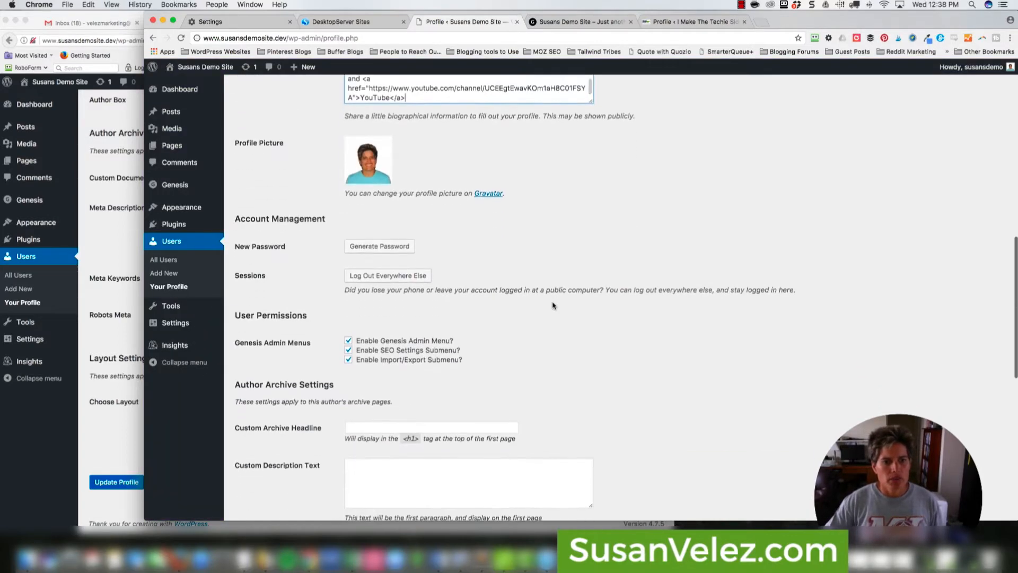
pyautogui.click(265, 471)
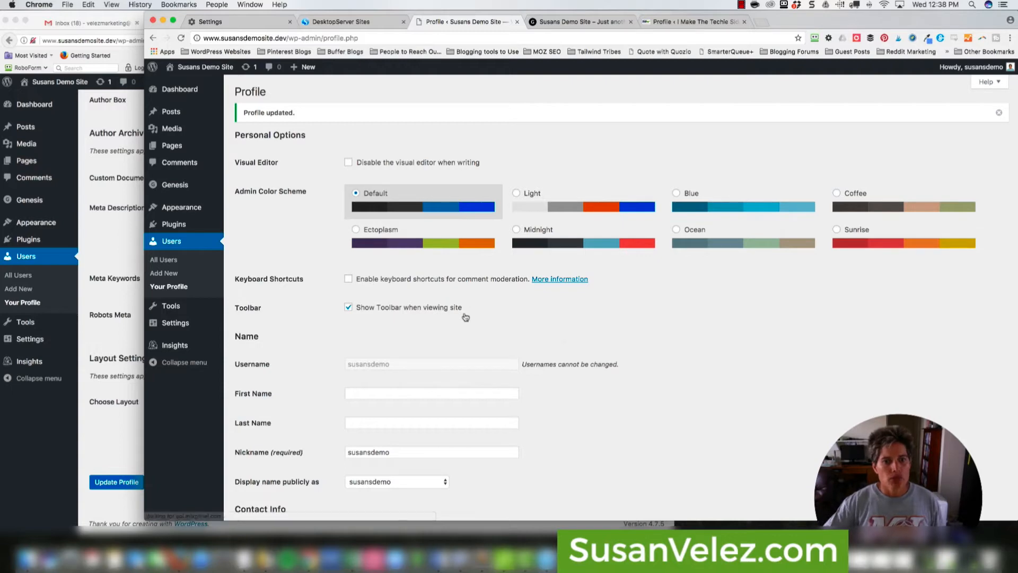
pyautogui.click(684, 22)
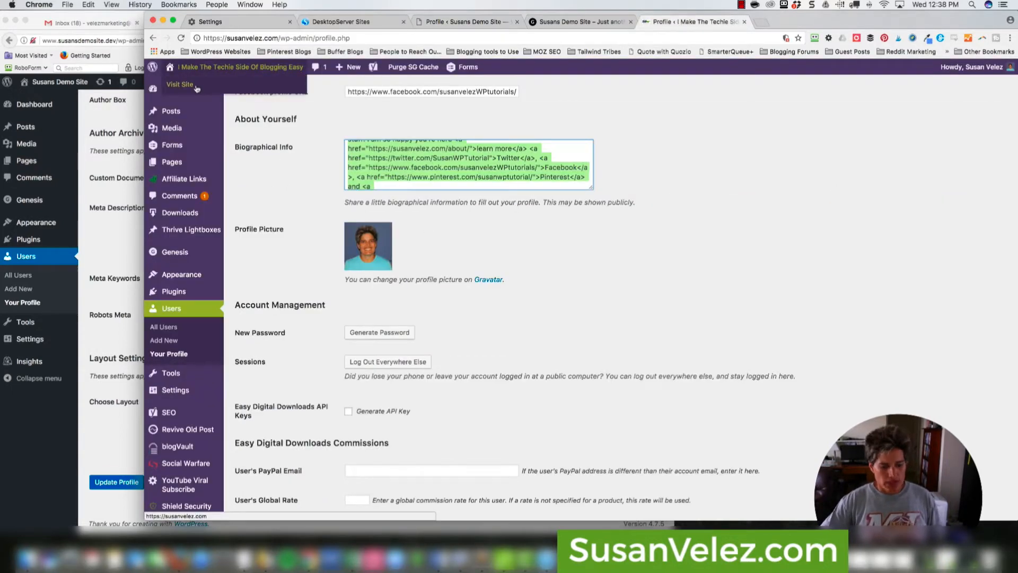
# - Visit the live susanvelez.com homepage and scroll through it
pyautogui.click(197, 89)
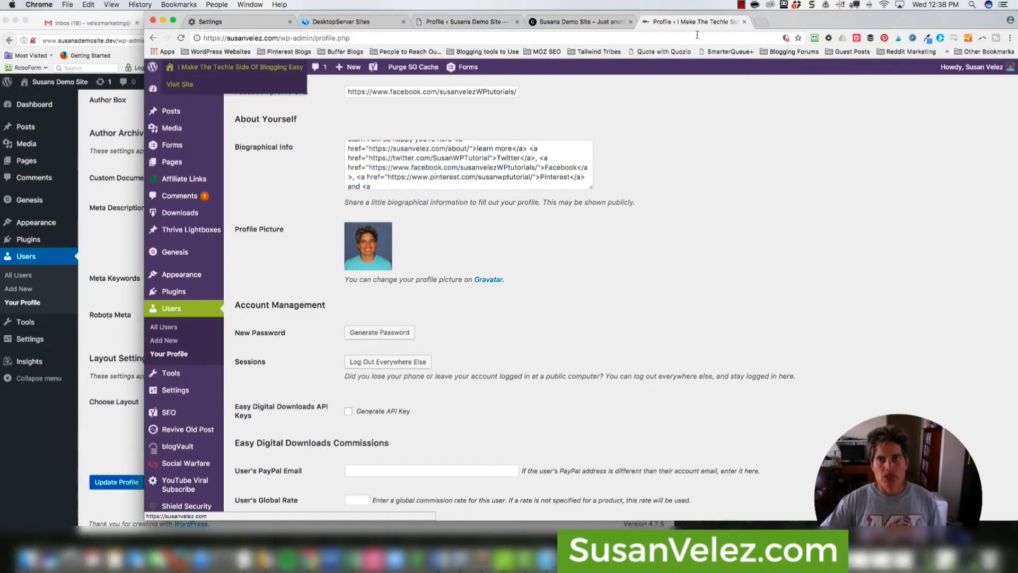
pyautogui.click(186, 85)
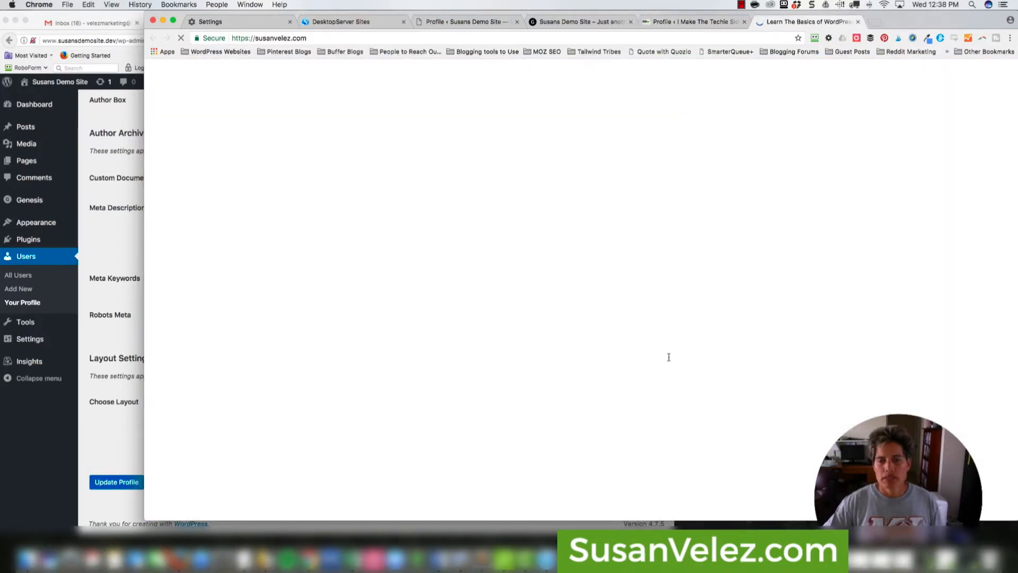
pyautogui.scroll(-10, 565, 315)
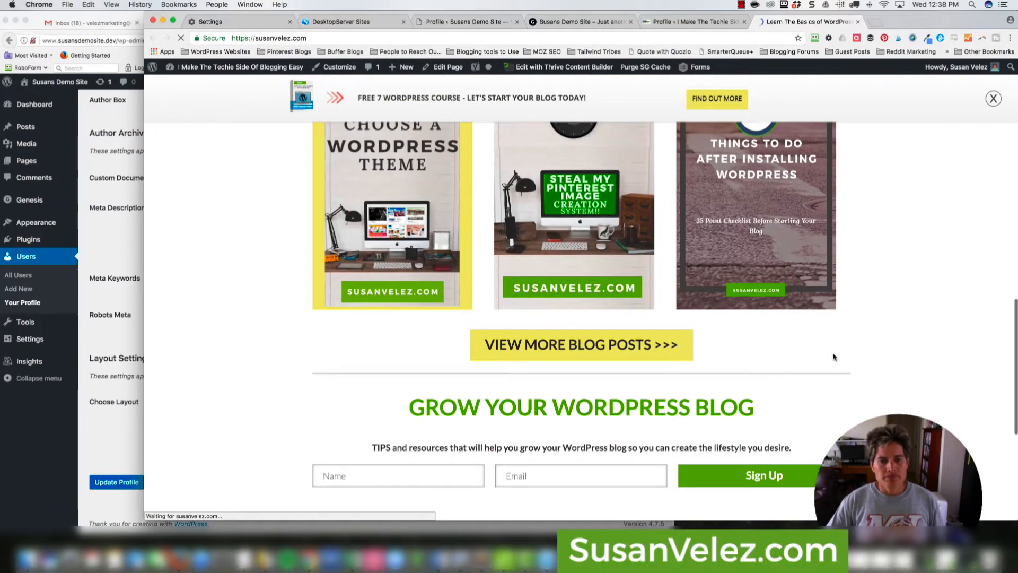
pyautogui.scroll(-8, 833, 357)
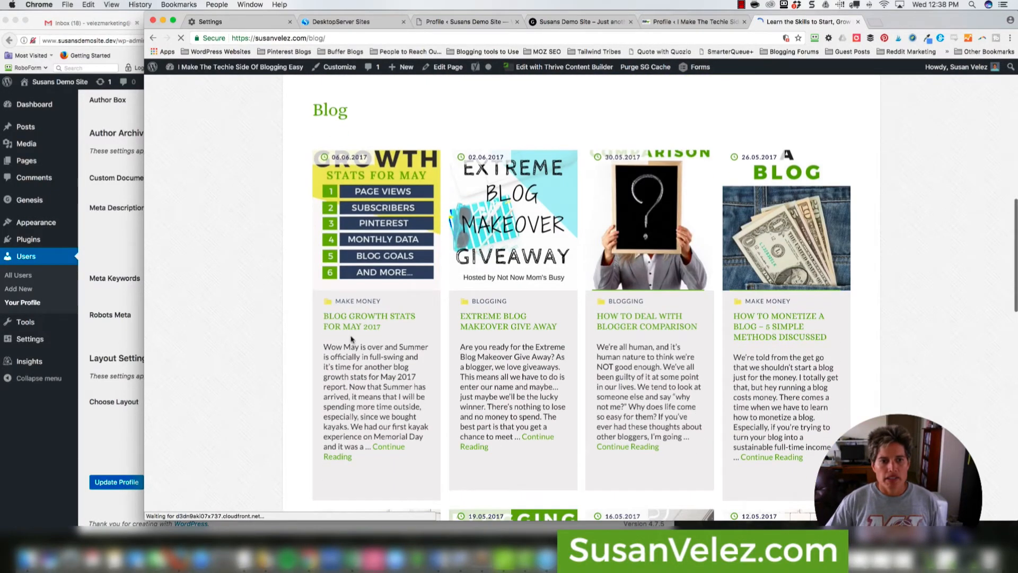
# - Review the author box on the Blog Growth Stats for May 2017 post, then return to the demo profile
pyautogui.click(355, 326)
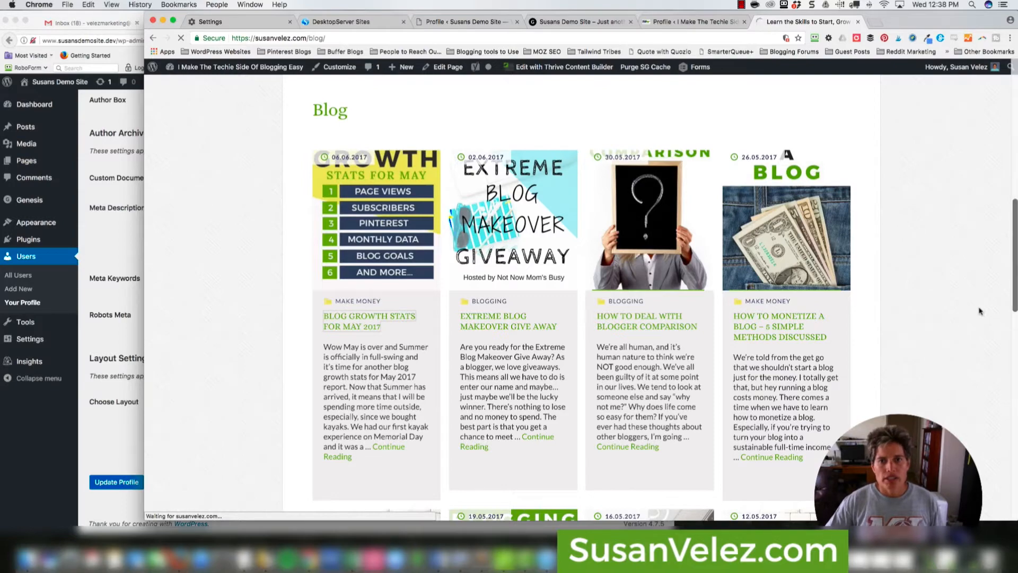
pyautogui.scroll(-1, 975, 312)
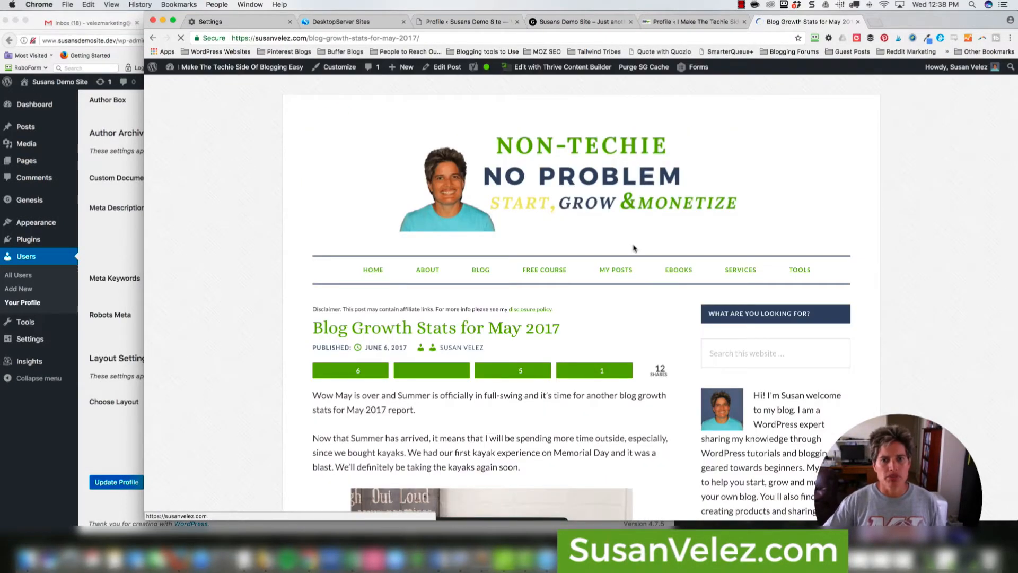
pyautogui.scroll(-15, 630, 250)
pyautogui.scroll(-20, 630, 251)
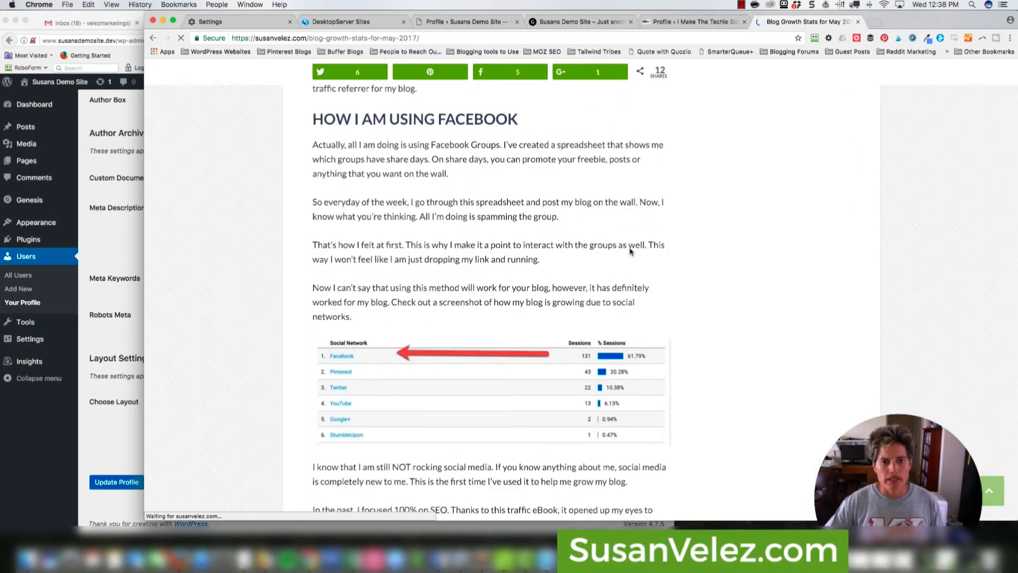
pyautogui.scroll(-20, 574, 262)
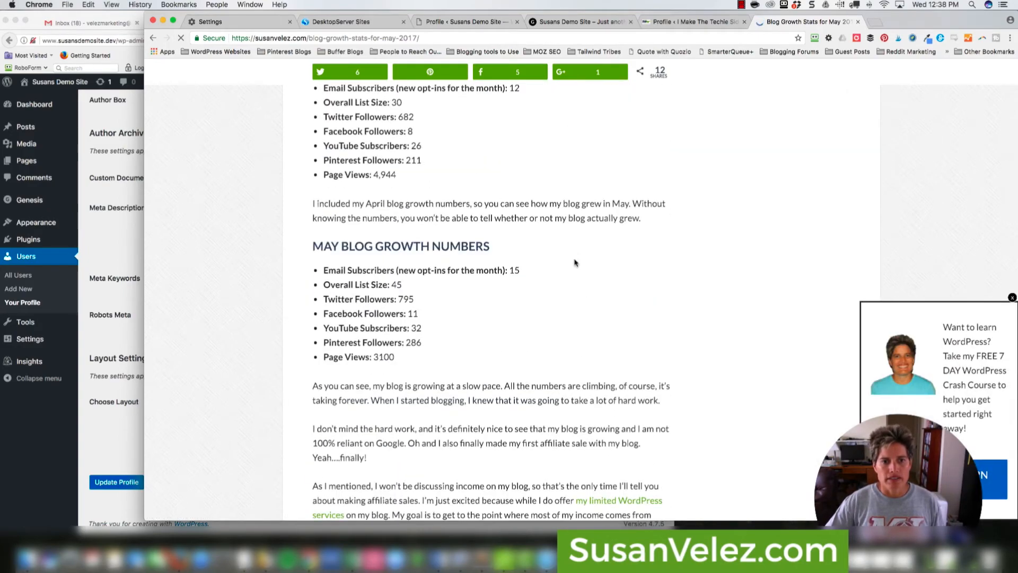
pyautogui.scroll(-20, 574, 262)
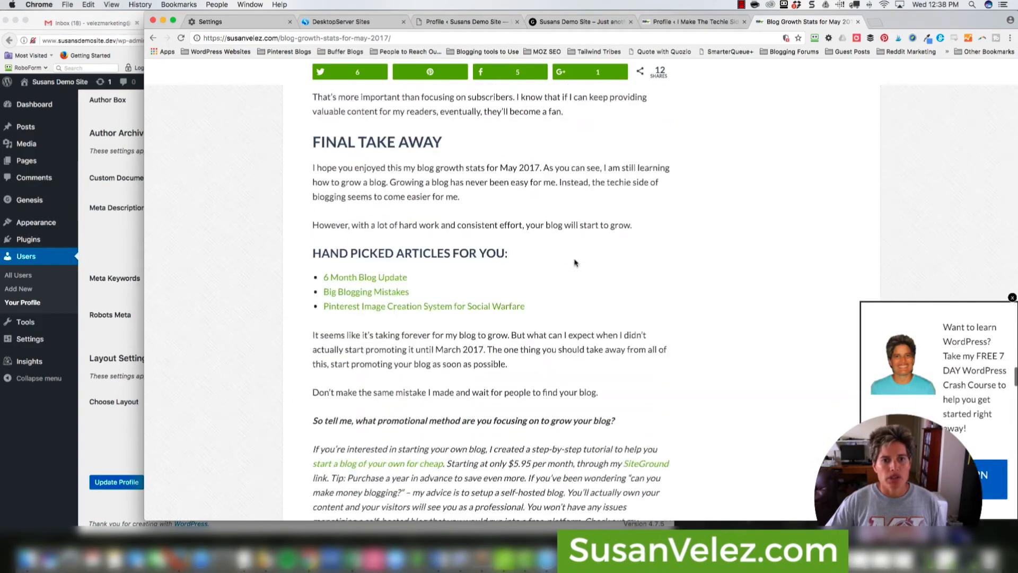
pyautogui.scroll(-10, 574, 262)
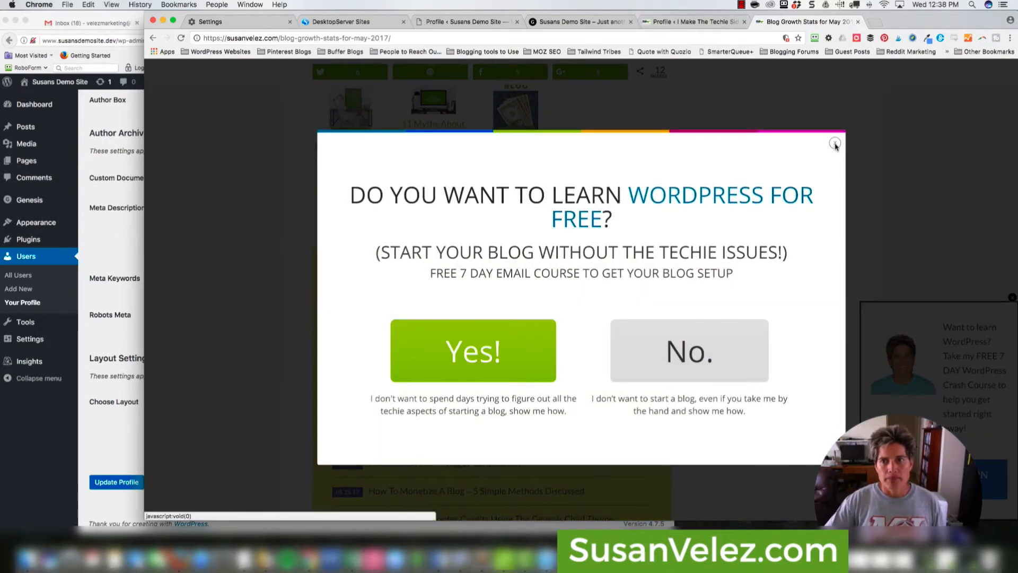
pyautogui.click(836, 148)
pyautogui.click(690, 21)
pyautogui.click(462, 21)
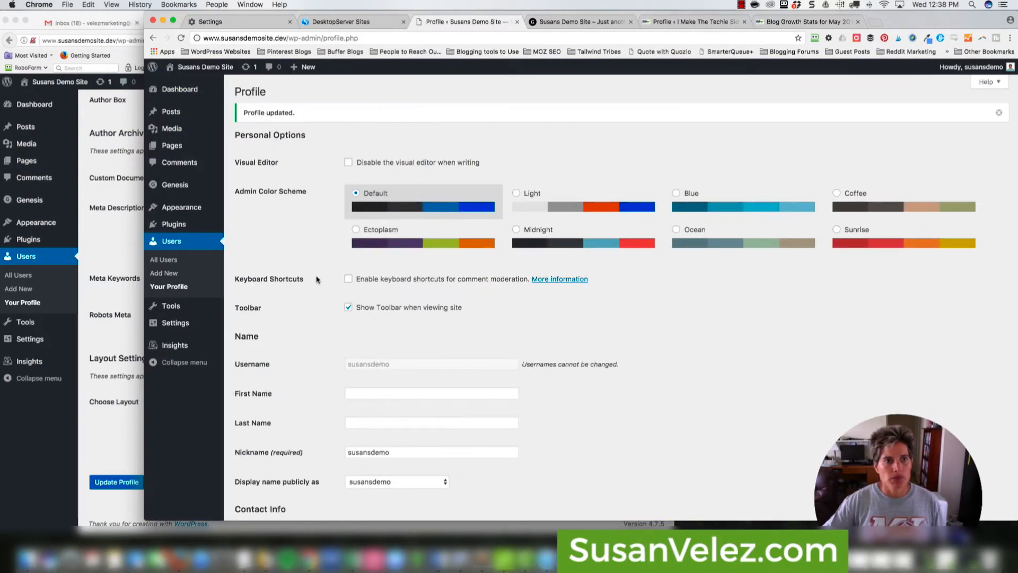
# - Open the demo Hello world! post from All Posts and look at its new author box
pyautogui.moveTo(185, 111)
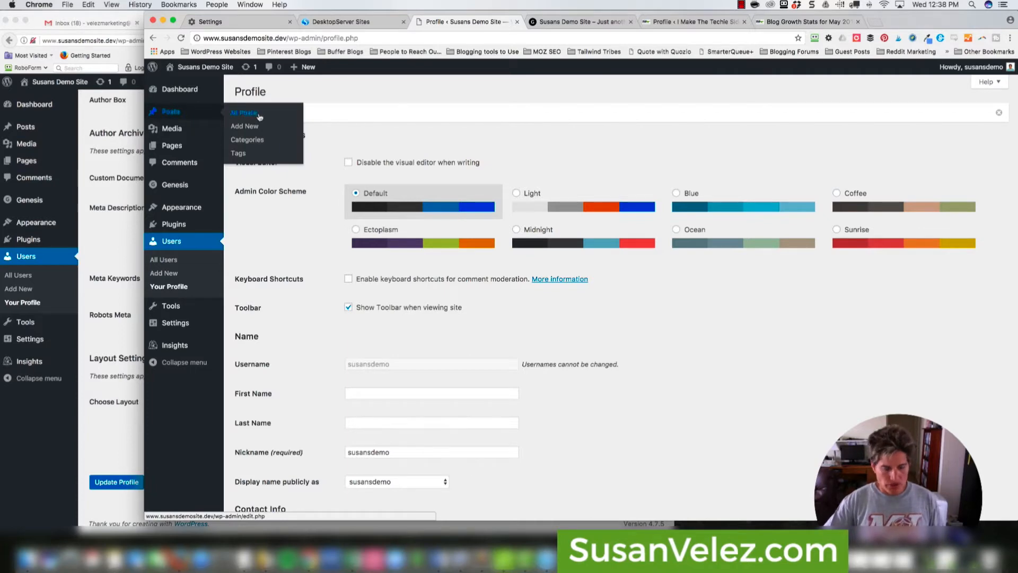
pyautogui.click(259, 115)
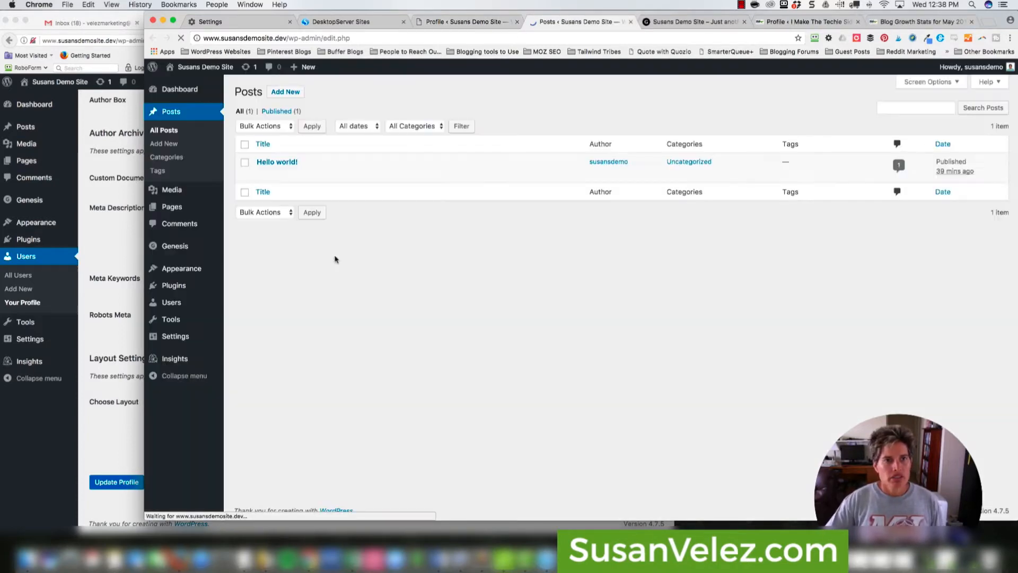
pyautogui.moveTo(271, 155)
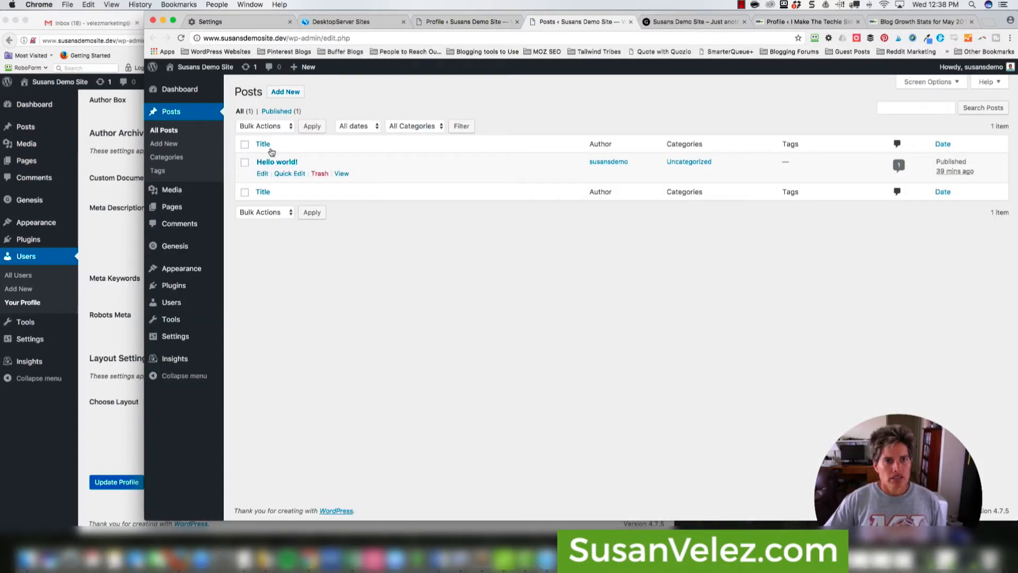
pyautogui.click(342, 174)
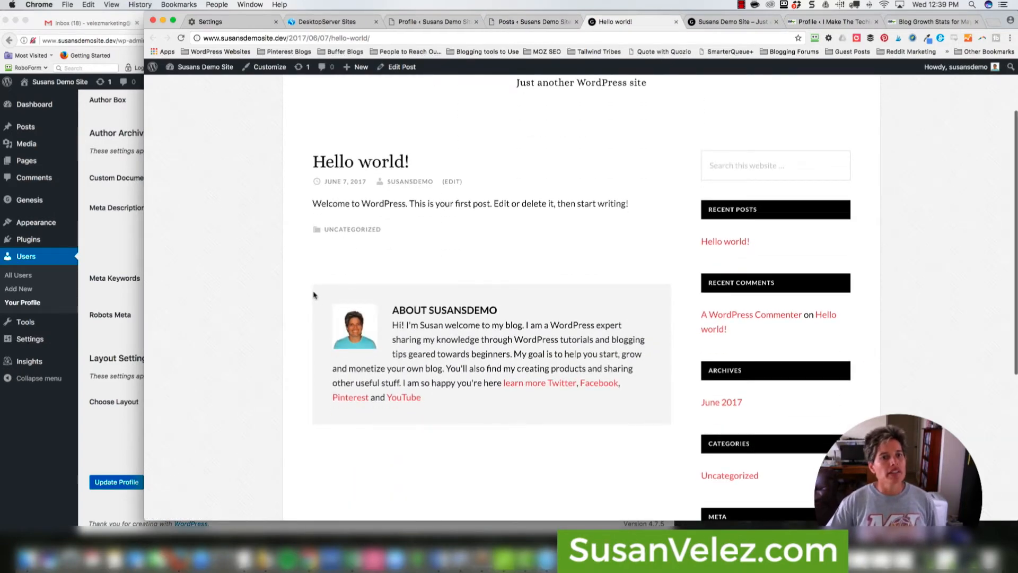
pyautogui.moveTo(317, 160); pyautogui.dragTo(422, 162)
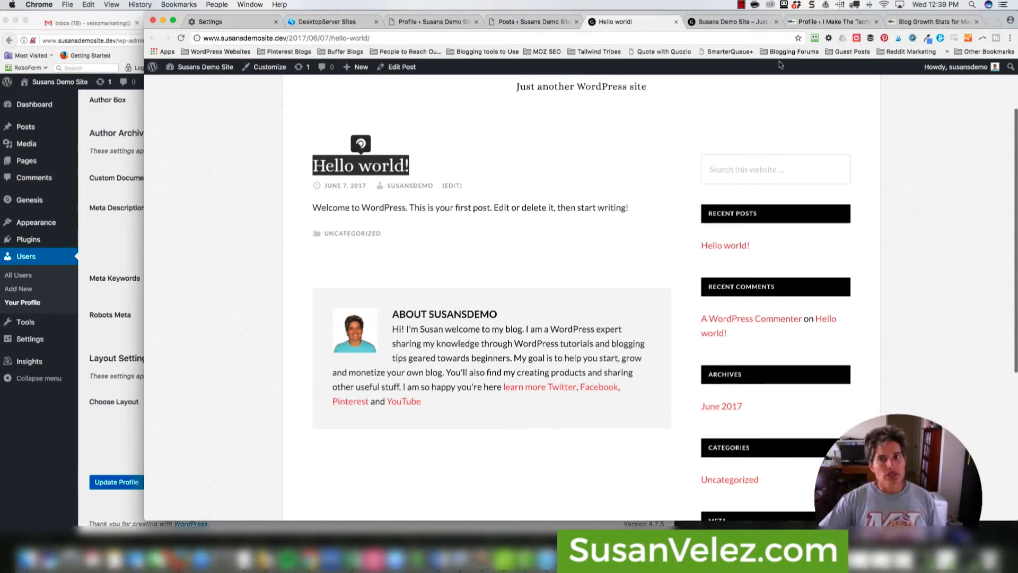
# - Compare it with the live Blog Growth Stats post's author box, then return to the posts list
pyautogui.click(903, 24)
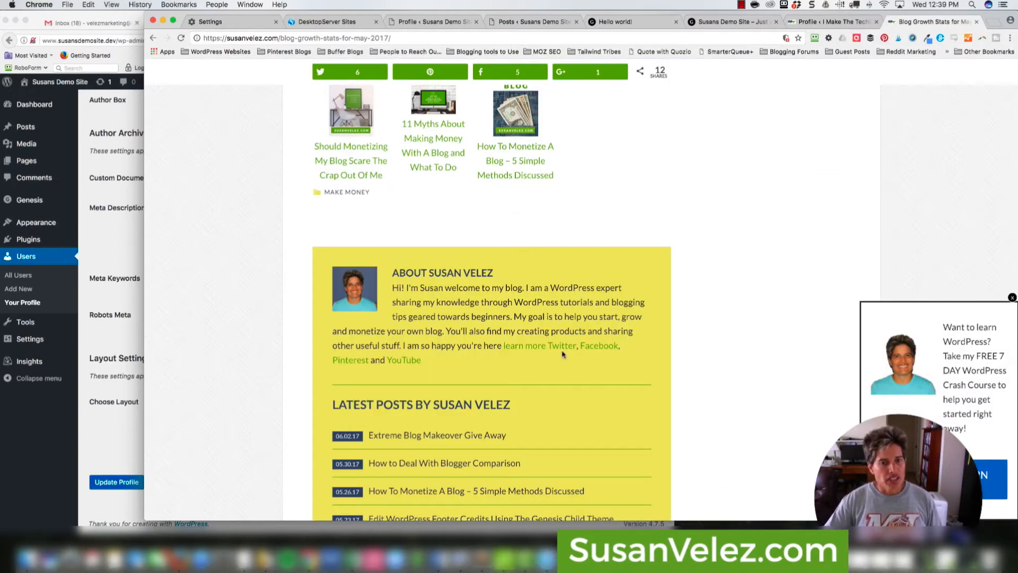
pyautogui.click(628, 23)
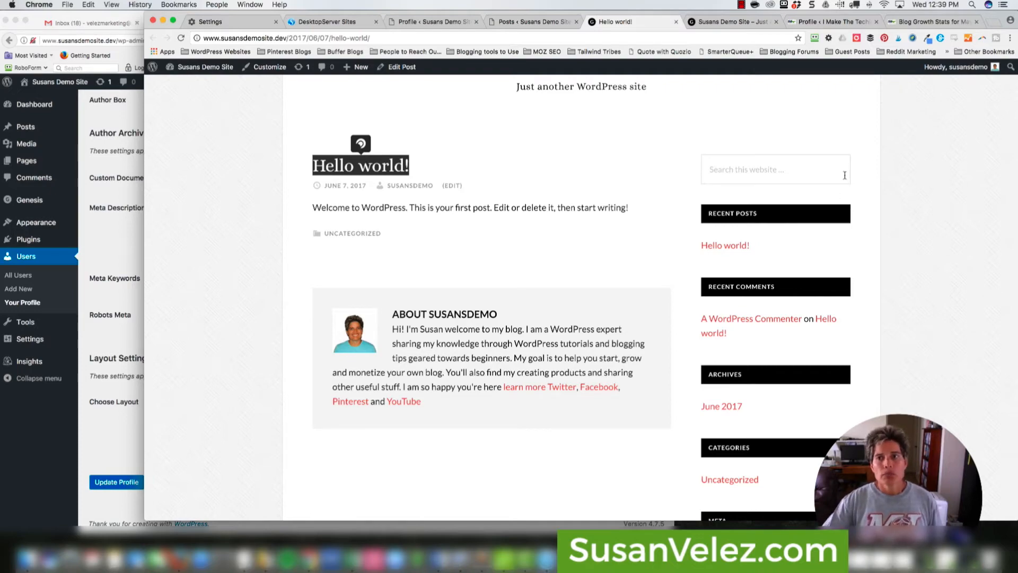
pyautogui.click(925, 22)
pyautogui.scroll(10, 1007, 297)
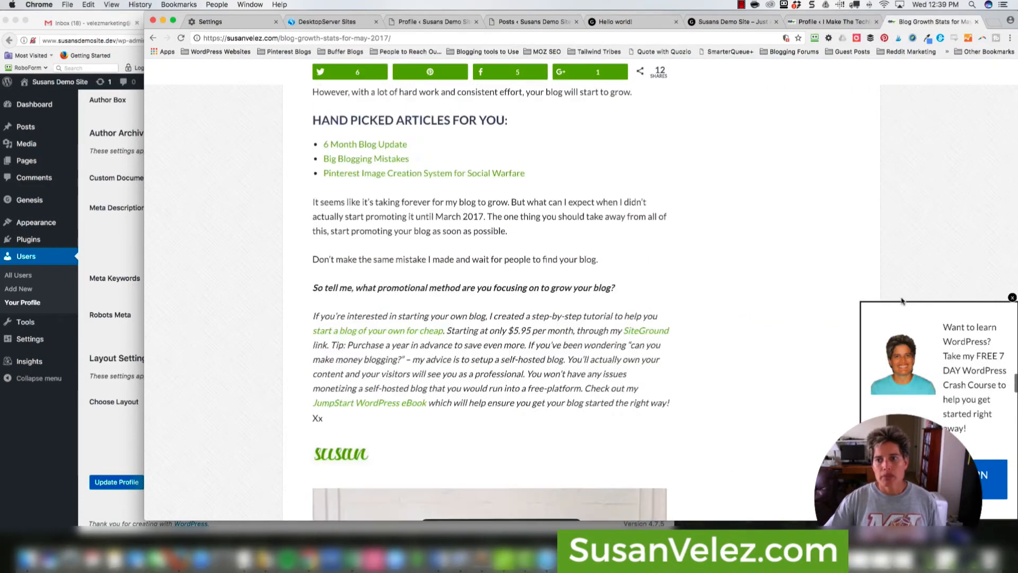
pyautogui.click(1011, 299)
pyautogui.scroll(15, 847, 269)
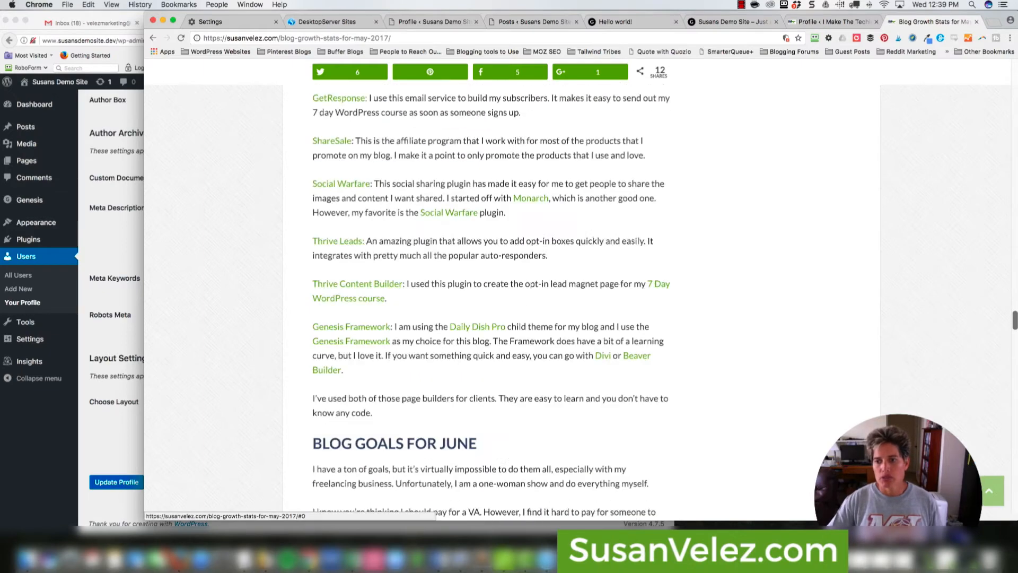
pyautogui.scroll(3, 846, 270)
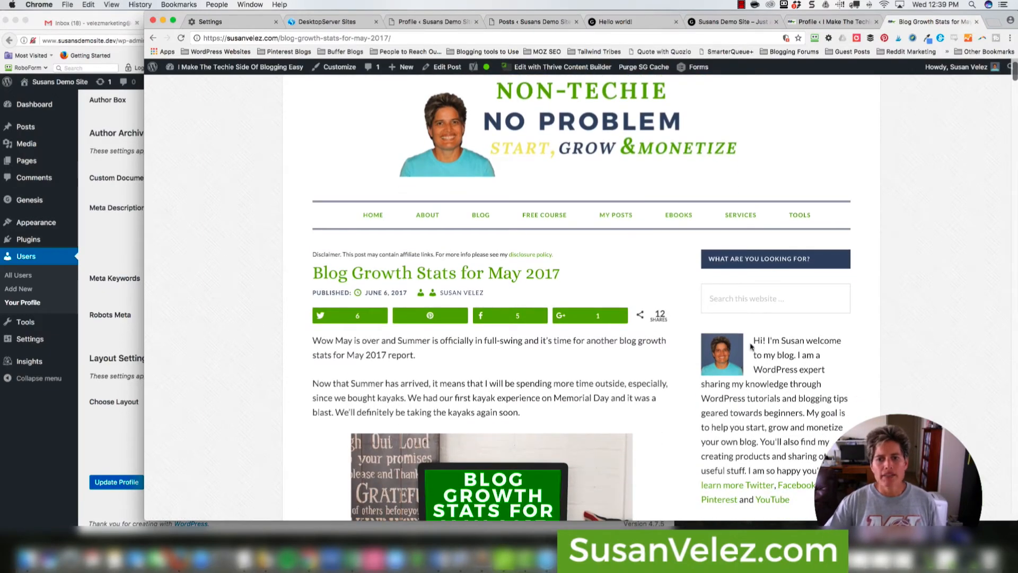
pyautogui.scroll(-4, 857, 292)
pyautogui.scroll(-2, 790, 302)
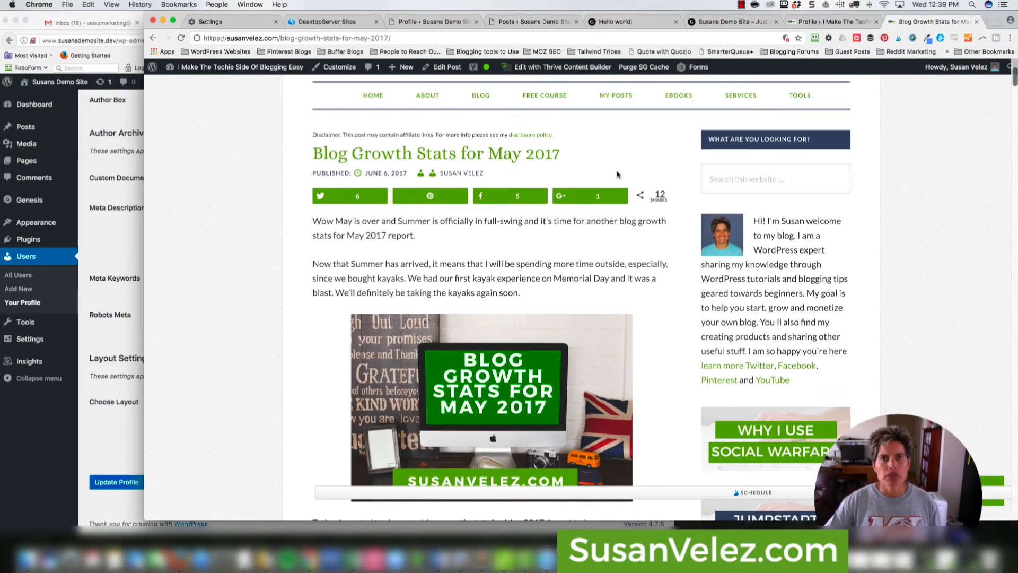
pyautogui.click(518, 21)
# - Place a Genesis - User Profile widget in the Primary Sidebar below Search
pyautogui.moveTo(186, 268)
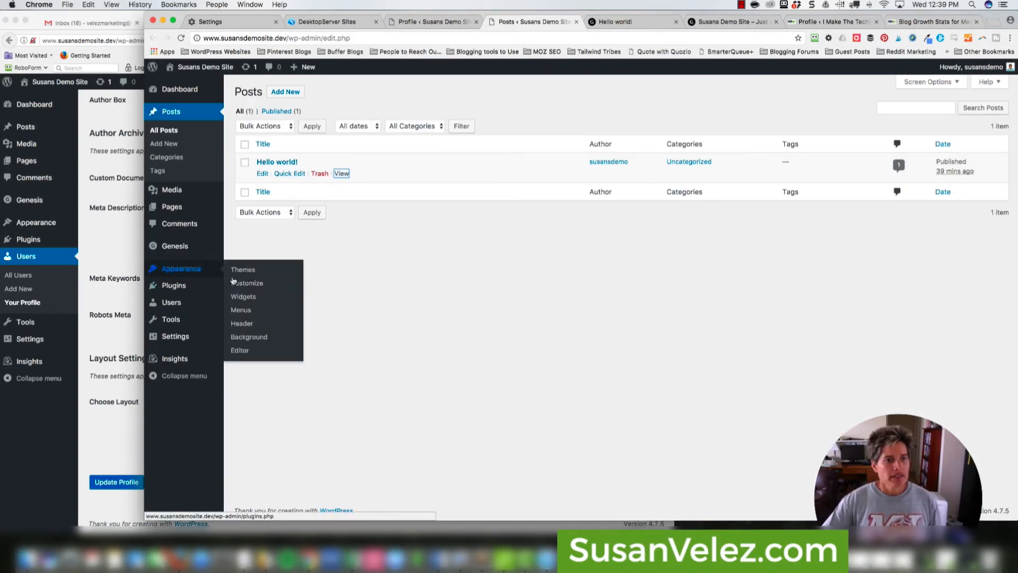
pyautogui.click(252, 300)
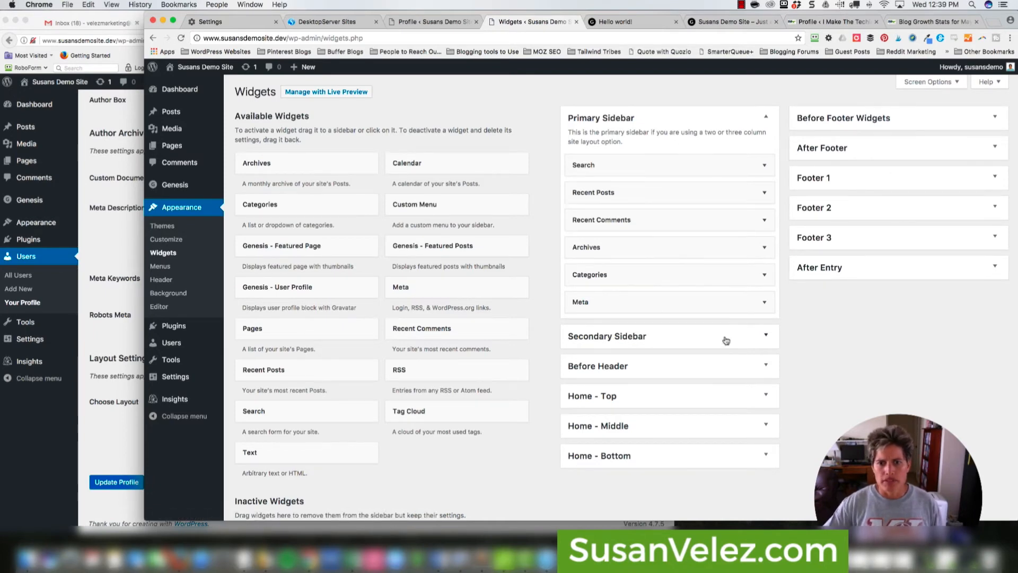
pyautogui.scroll(-1, 726, 340)
pyautogui.scroll(1, 727, 340)
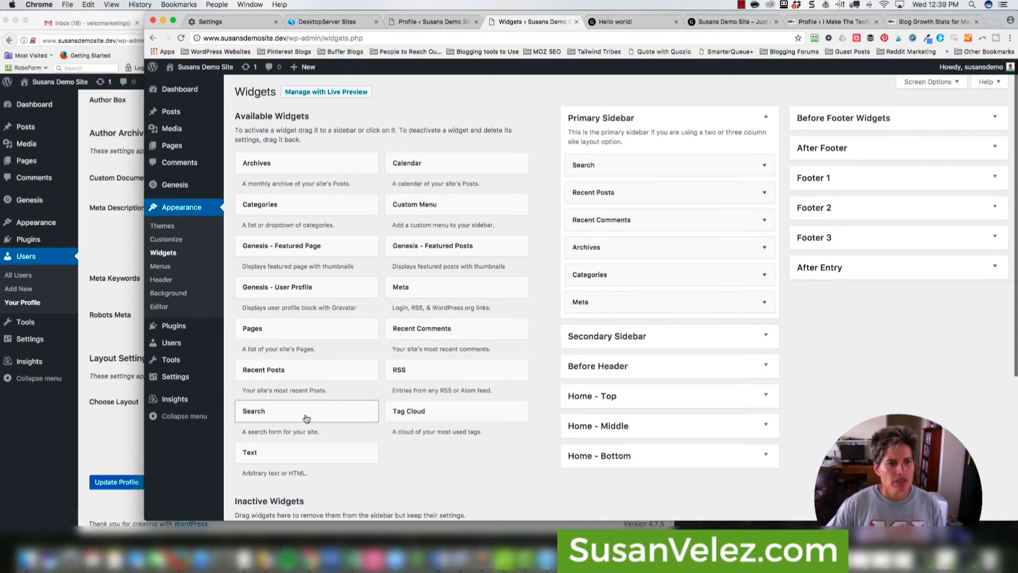
pyautogui.moveTo(305, 295); pyautogui.dragTo(666, 192)
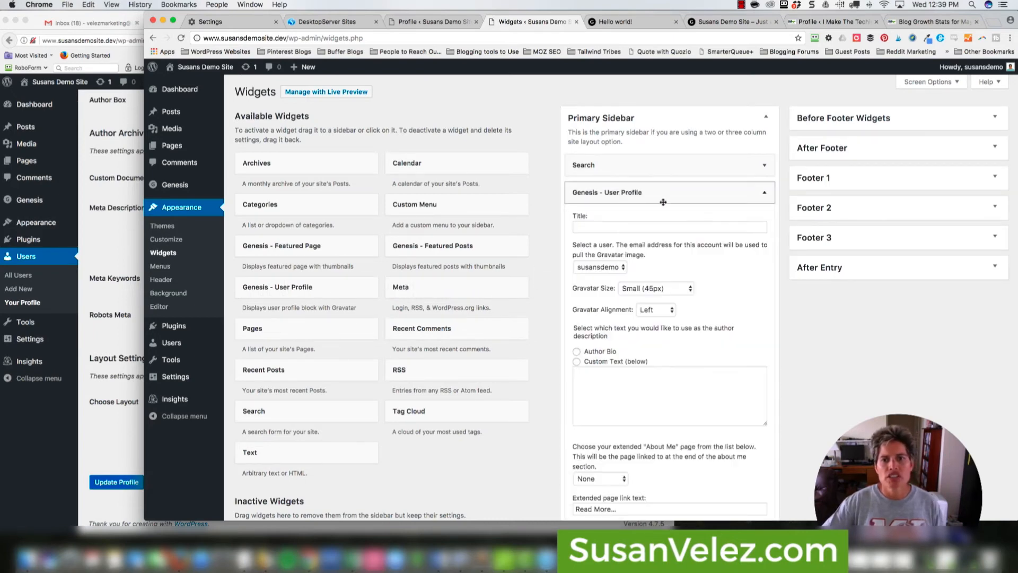
# - Paste the bio with Facebook, Pinterest and YouTube links as custom text, keeping Small (45px) Gravatar, Left-aligned
pyautogui.click(614, 391)
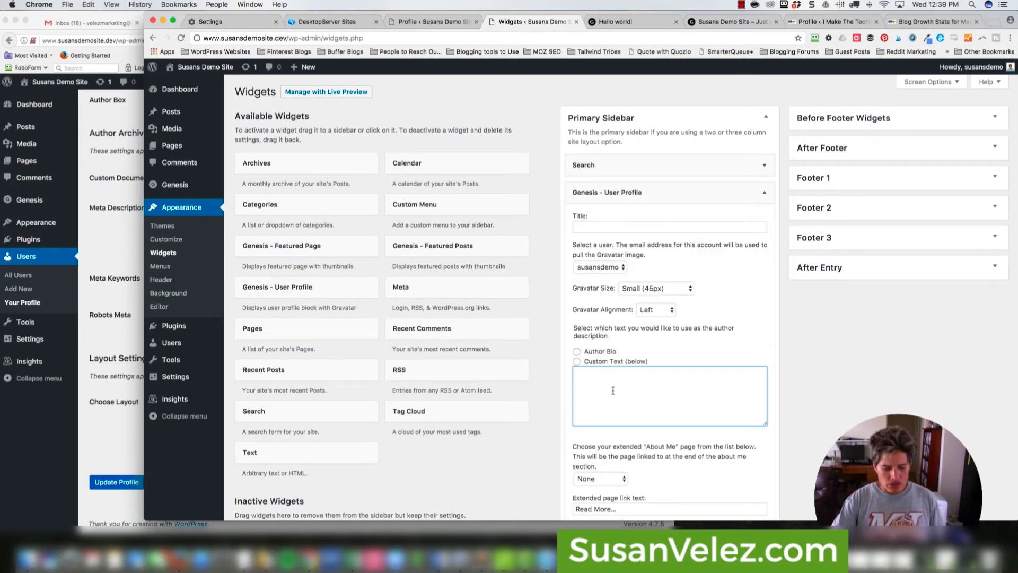
pyautogui.press('super+v')
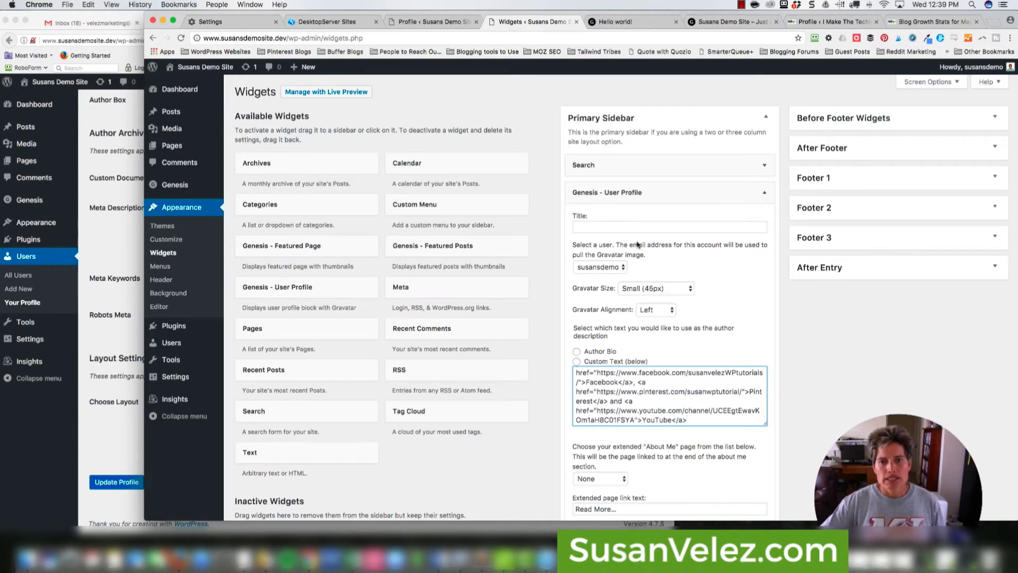
pyautogui.click(684, 291)
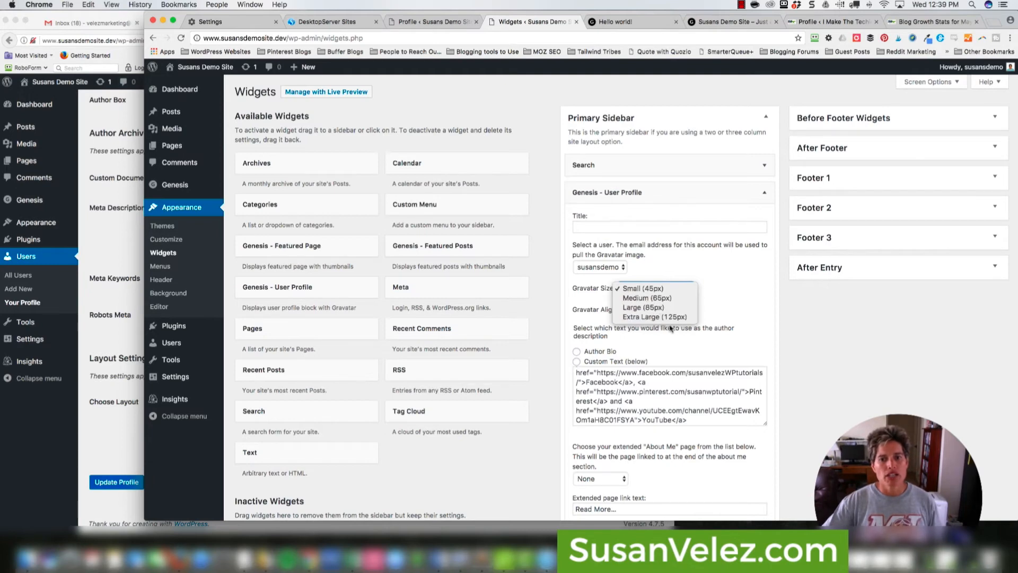
pyautogui.click(731, 309)
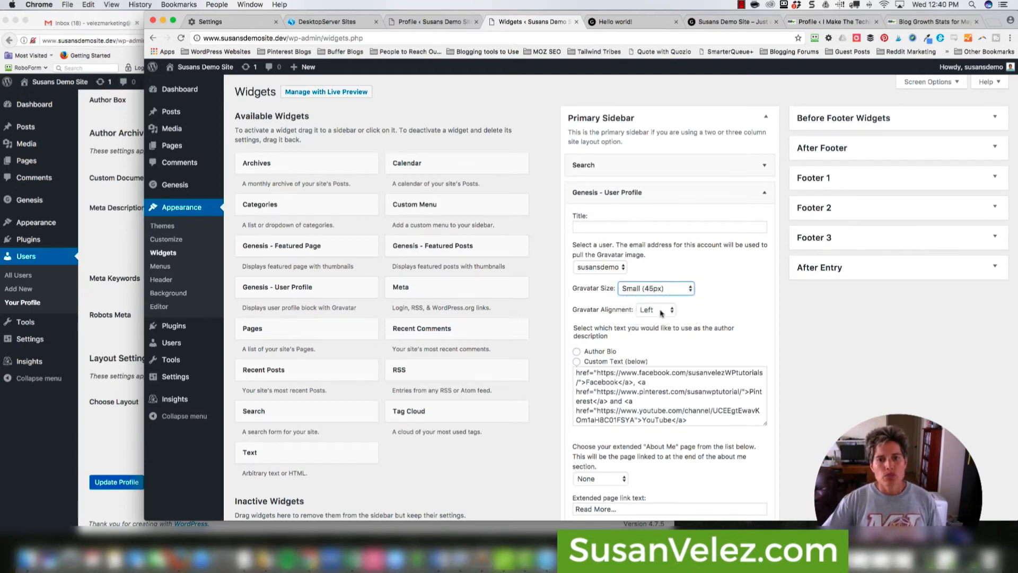
pyautogui.click(659, 312)
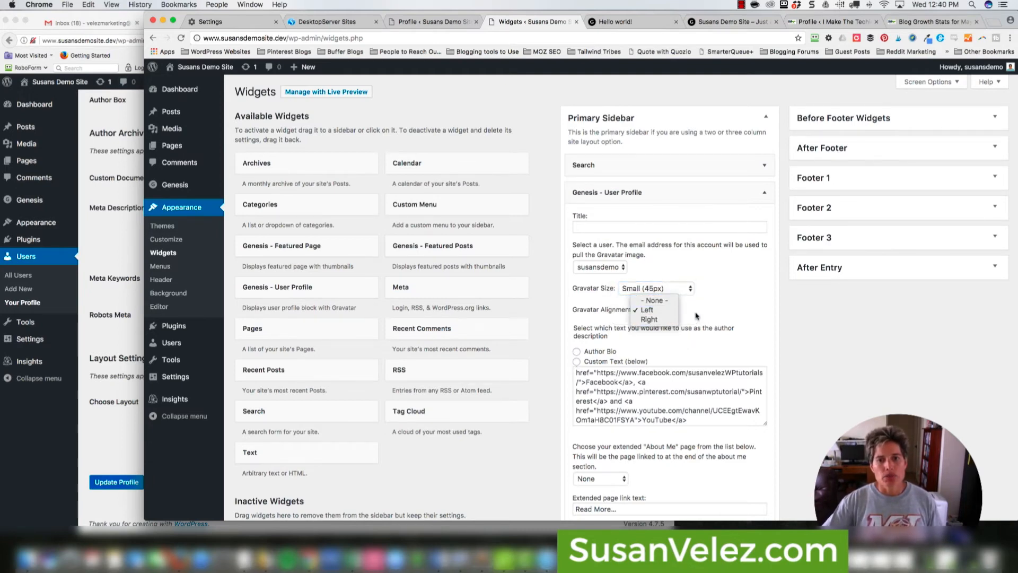
pyautogui.click(698, 316)
pyautogui.scroll(-5, 698, 334)
pyautogui.scroll(1, 602, 281)
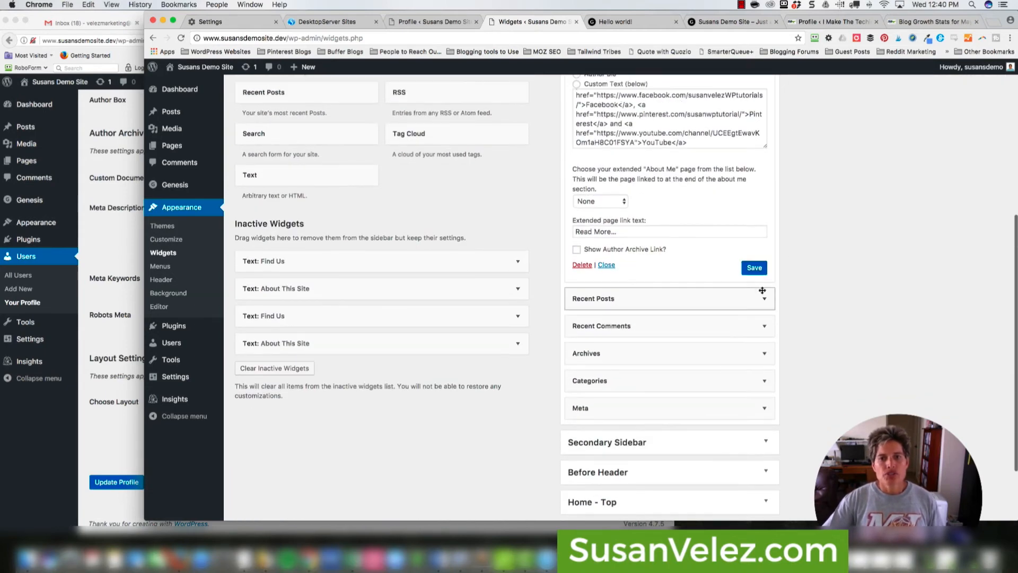
# - Reload the Hello world! post to see the Gravatar and social-link bio in the sidebar
pyautogui.click(629, 25)
pyautogui.click(619, 35)
pyautogui.press('Return')
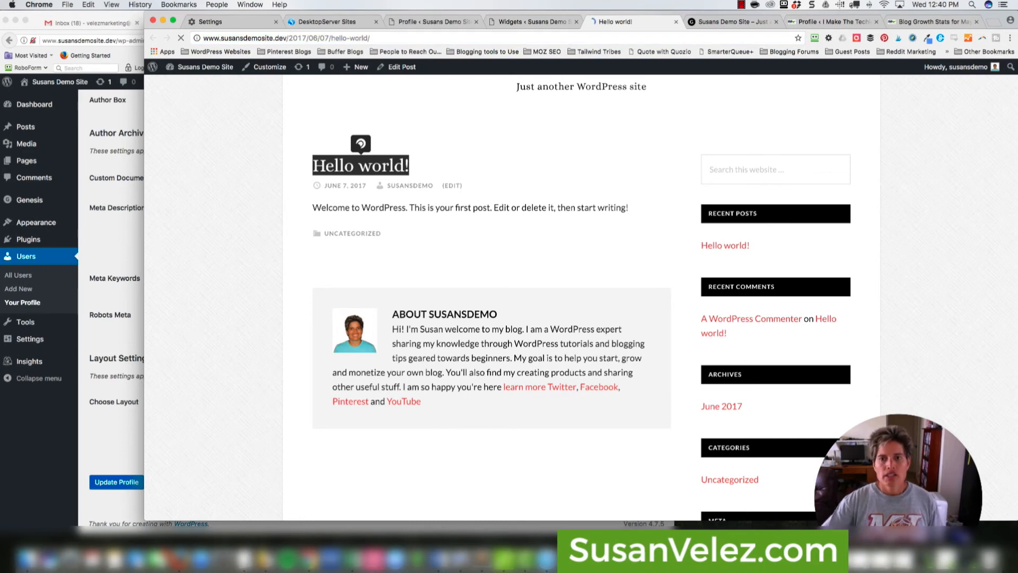